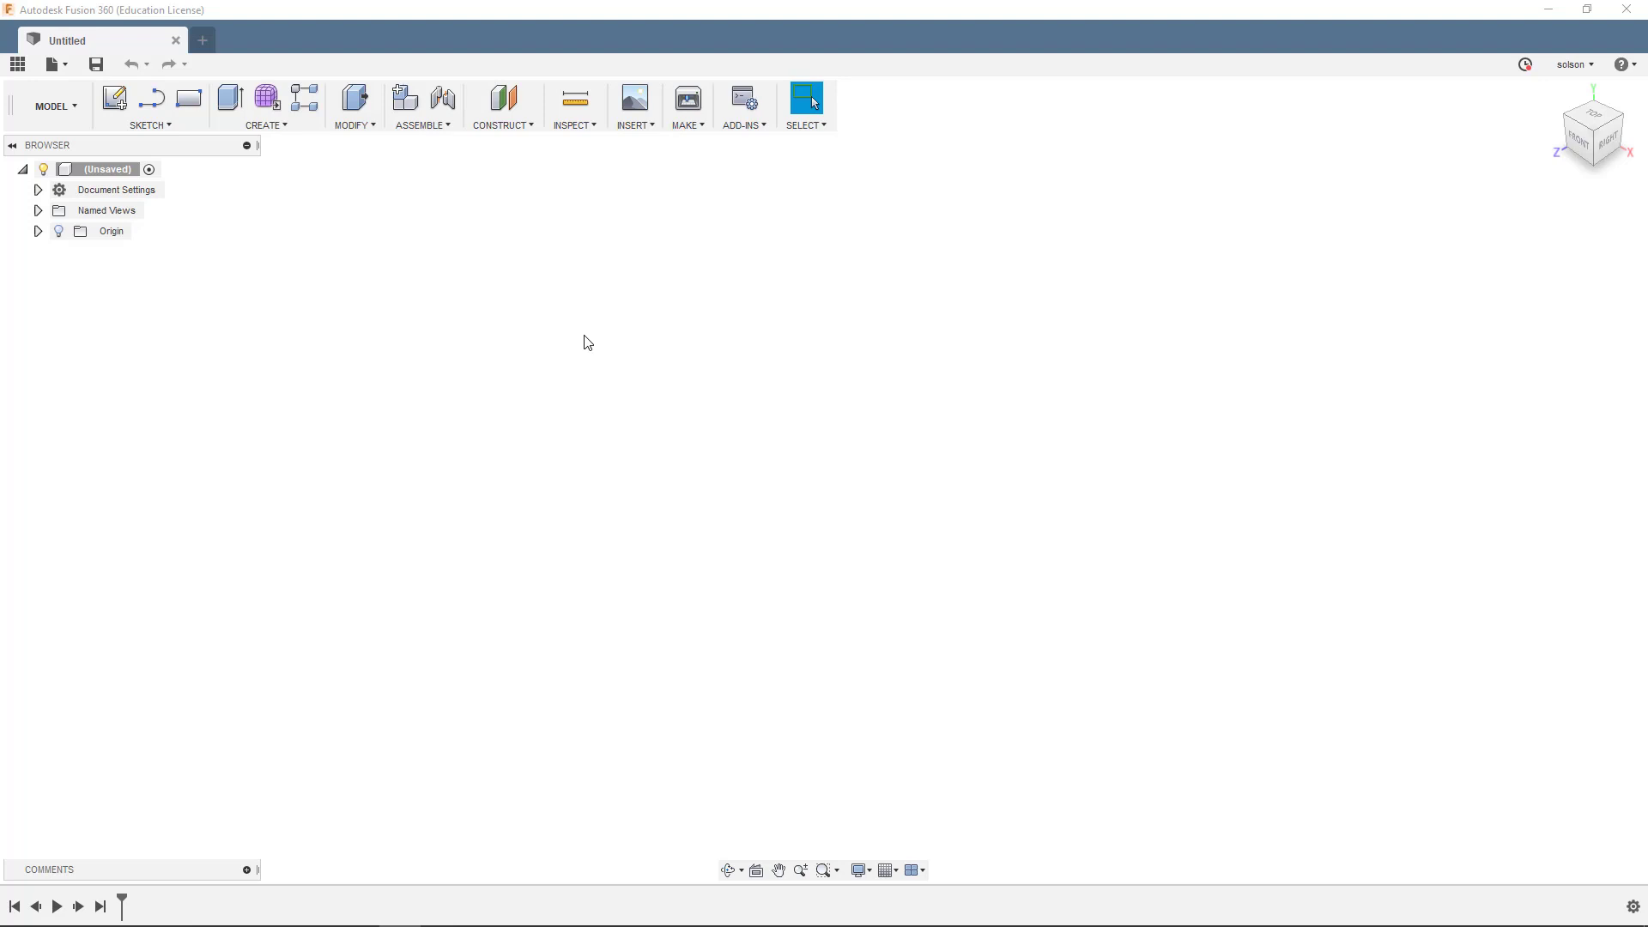
Browse the Workshops & Events samples through Adoption Path > Mechanical Assemblies to 5_Assemblies and Joints
click(17, 65)
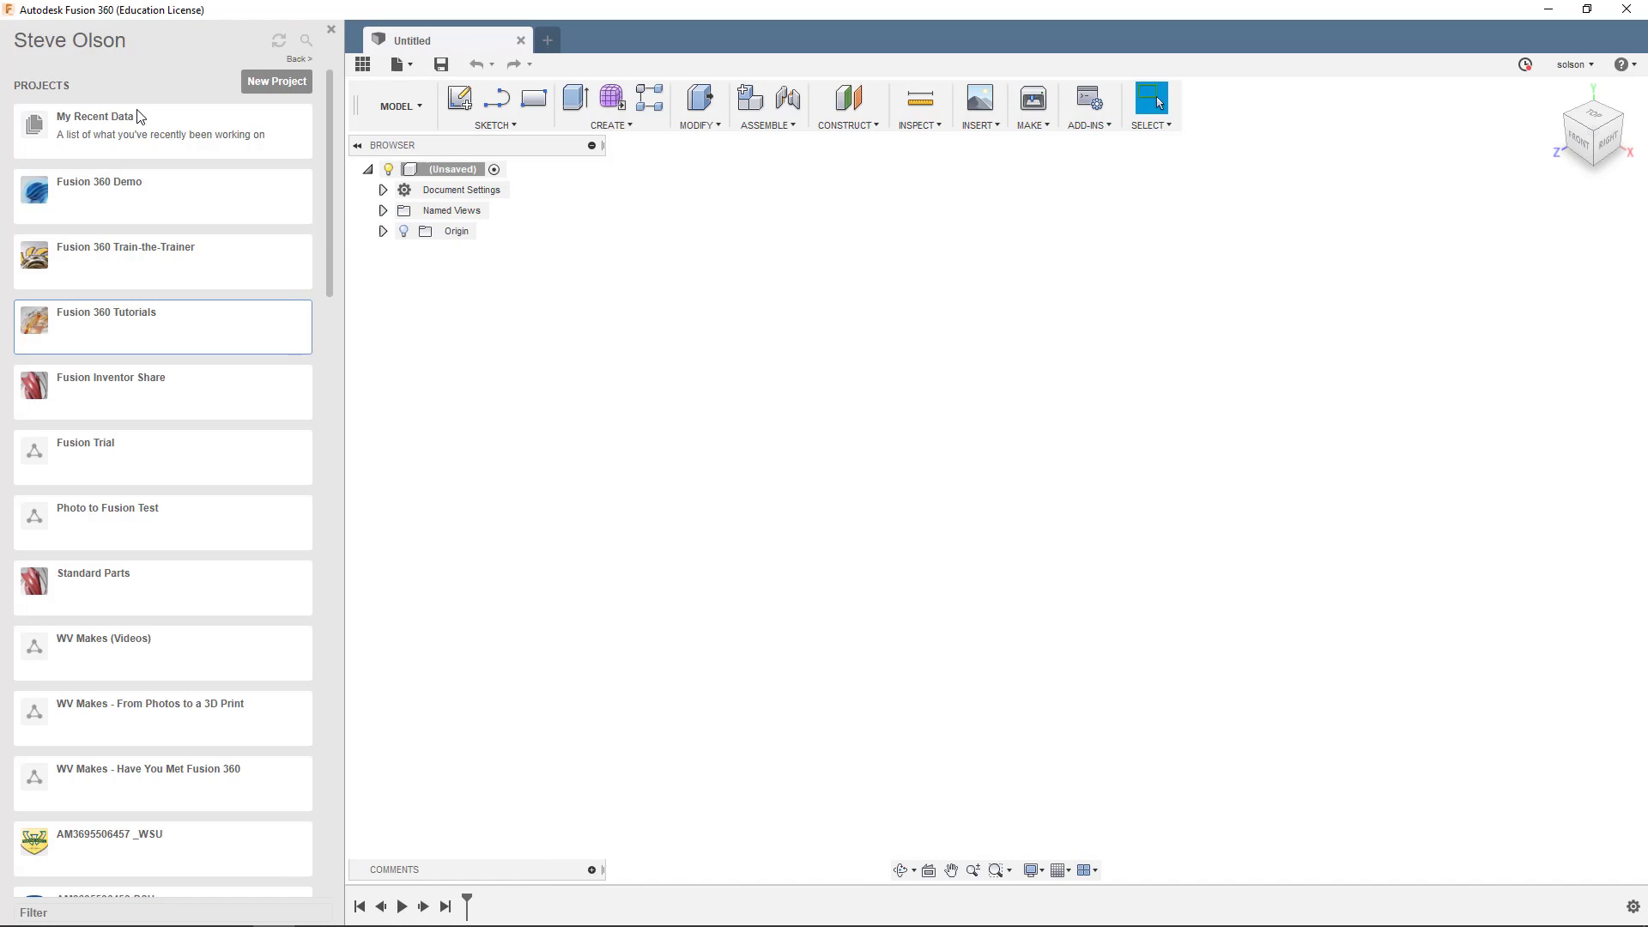
scroll(159, 172, down, 1)
scroll(157, 172, down, 18)
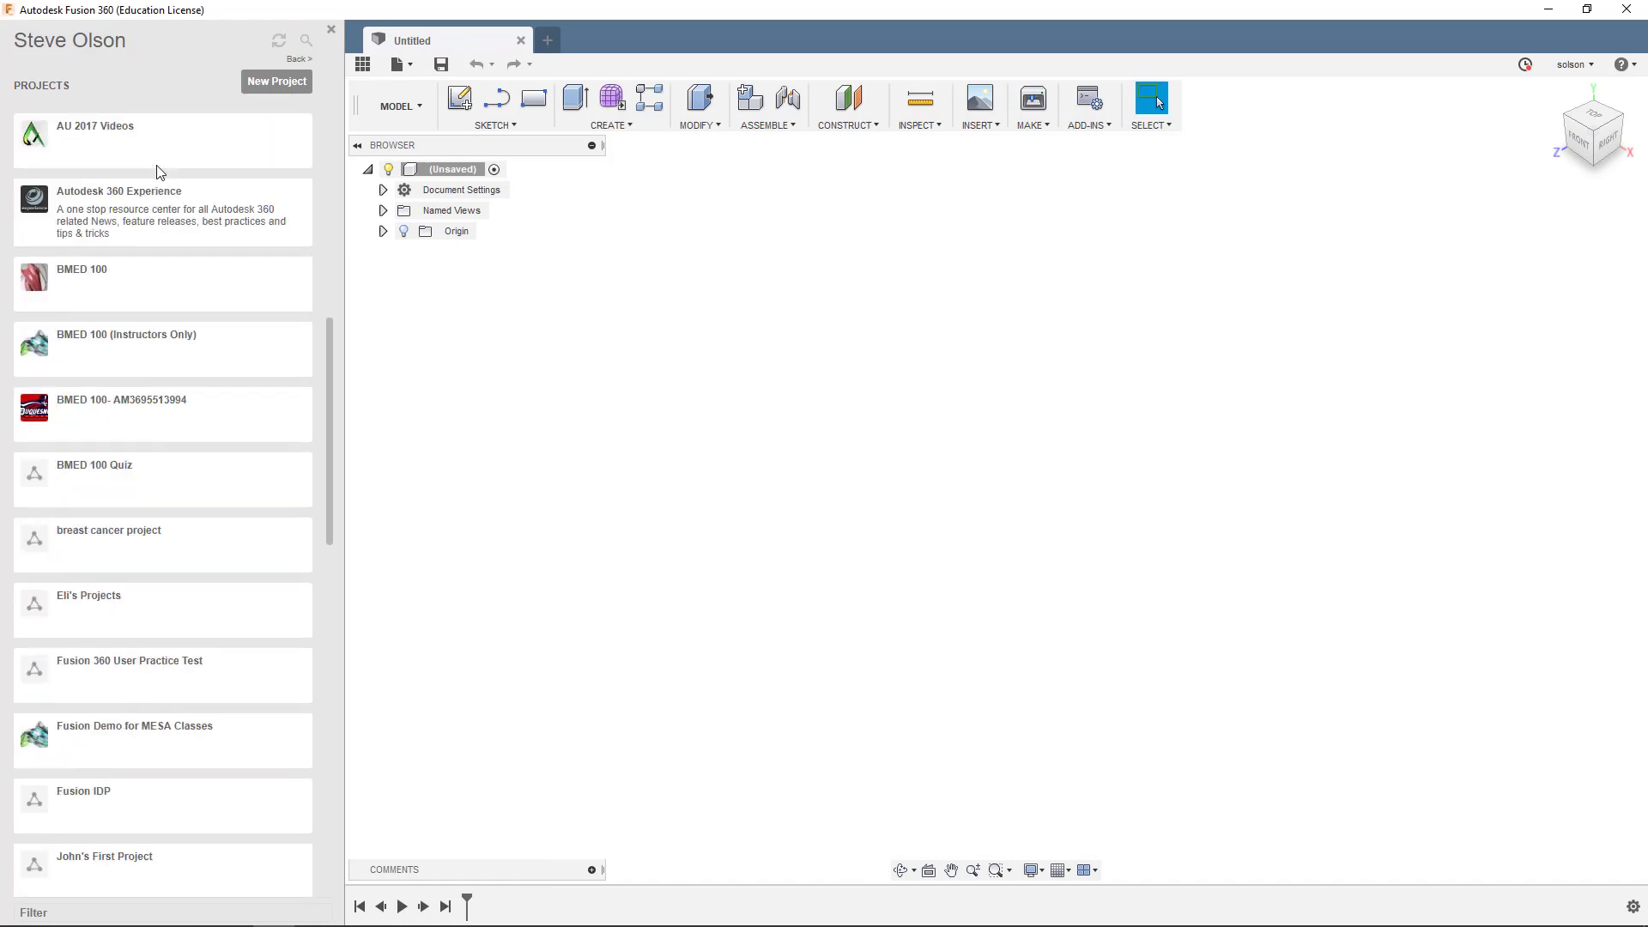
scroll(157, 172, down, 1)
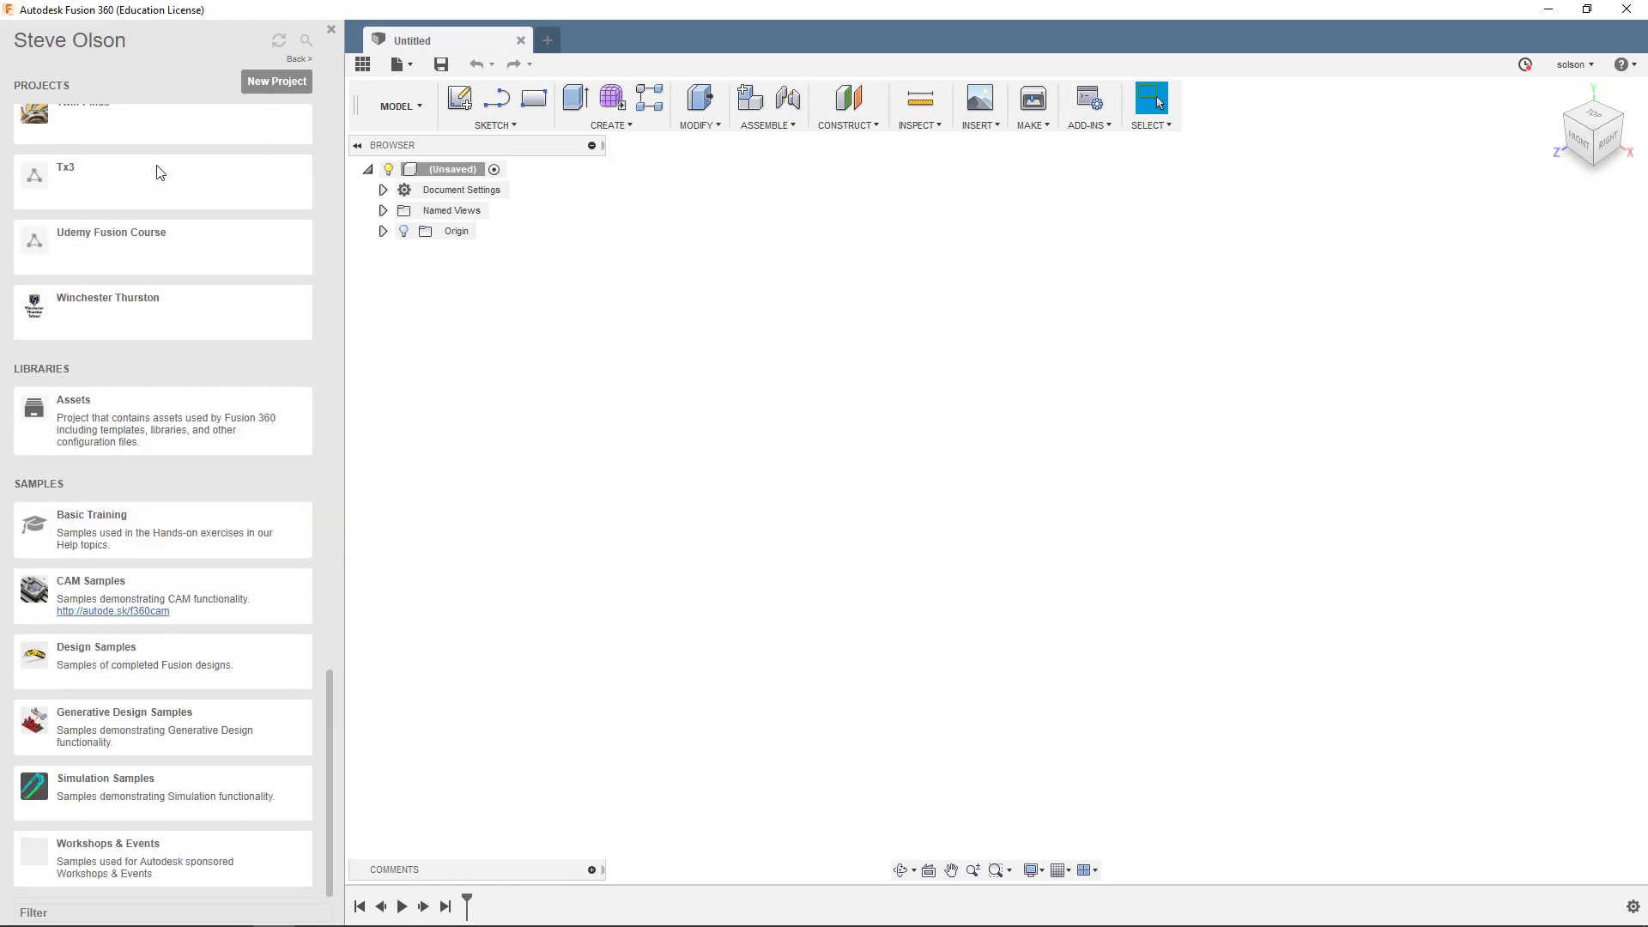
click(127, 852)
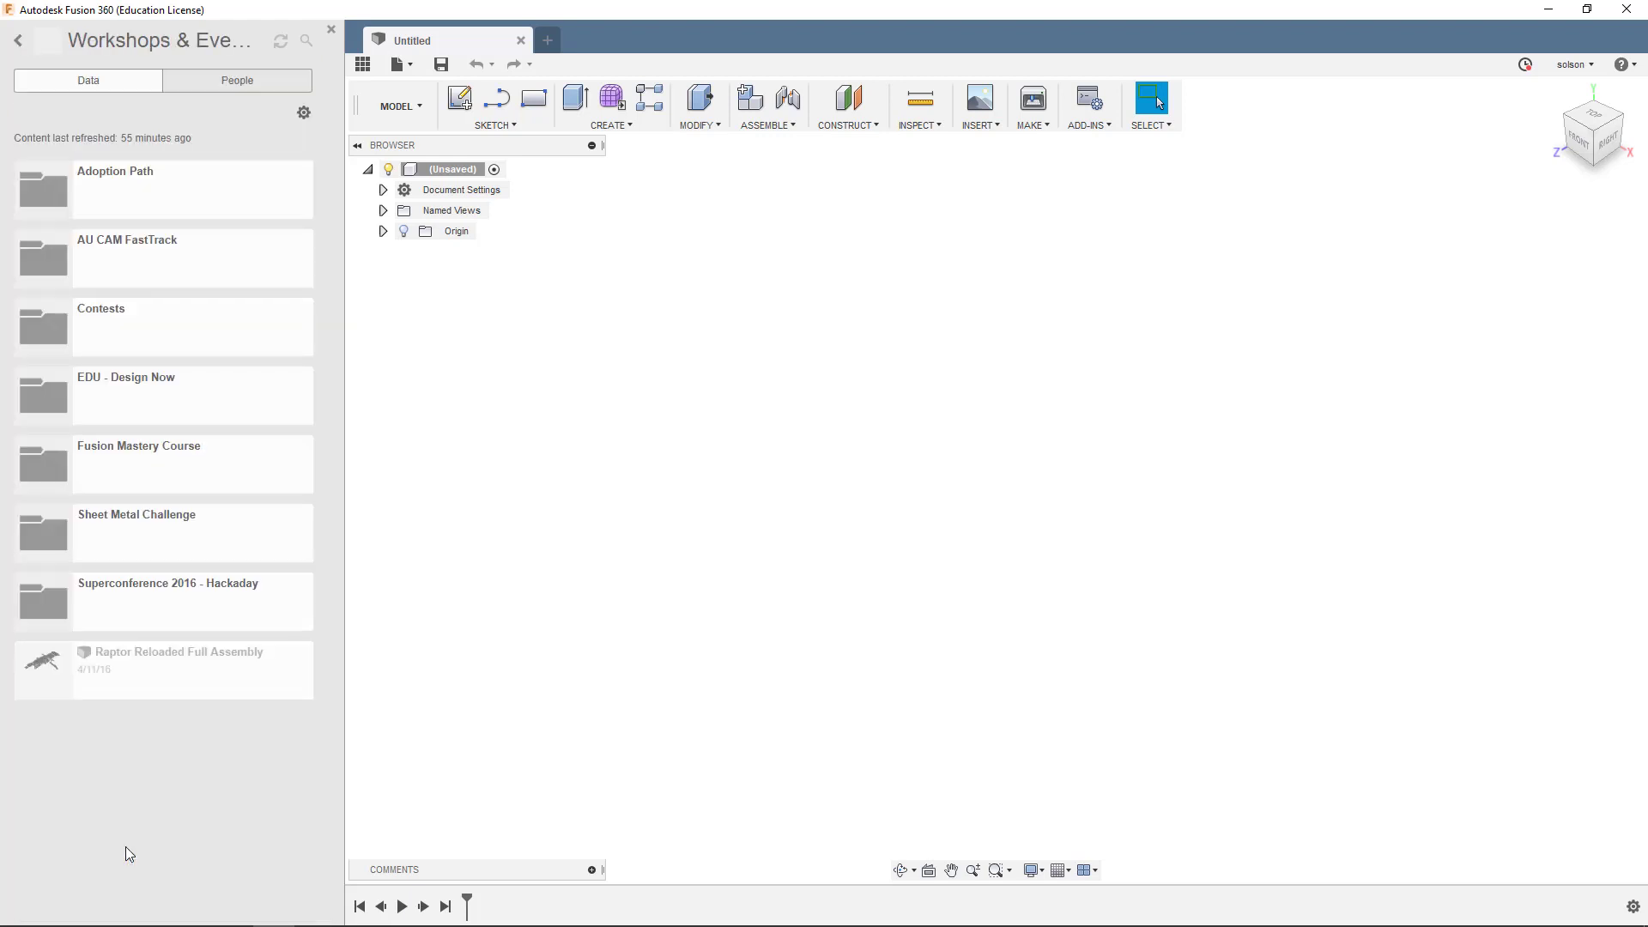
click(107, 176)
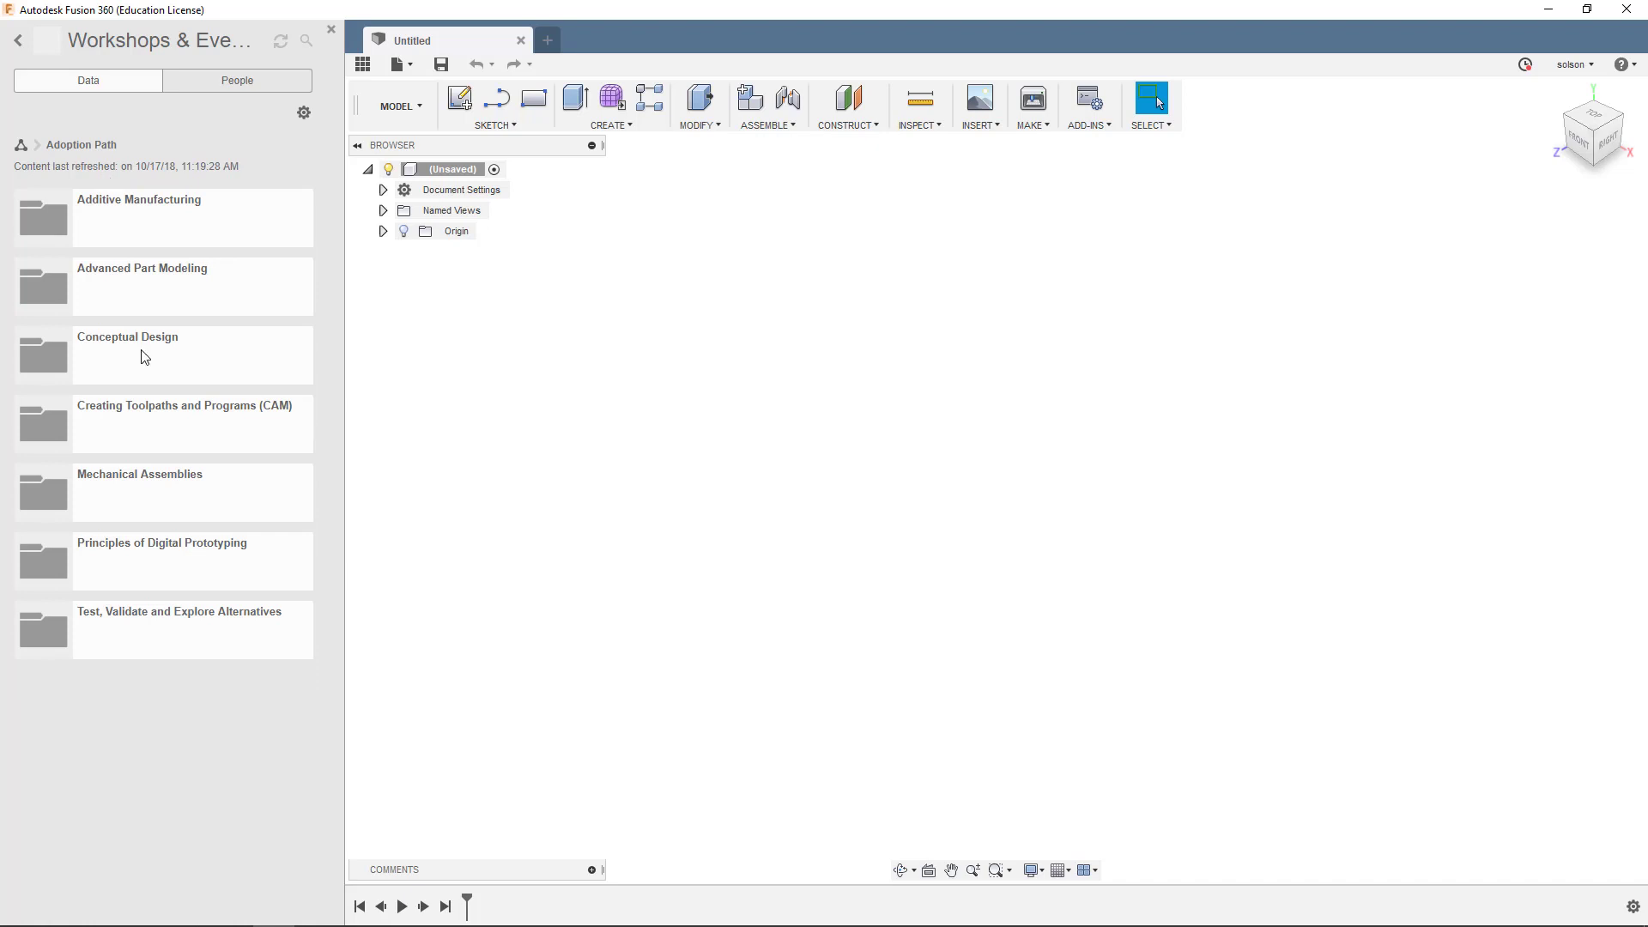
click(127, 486)
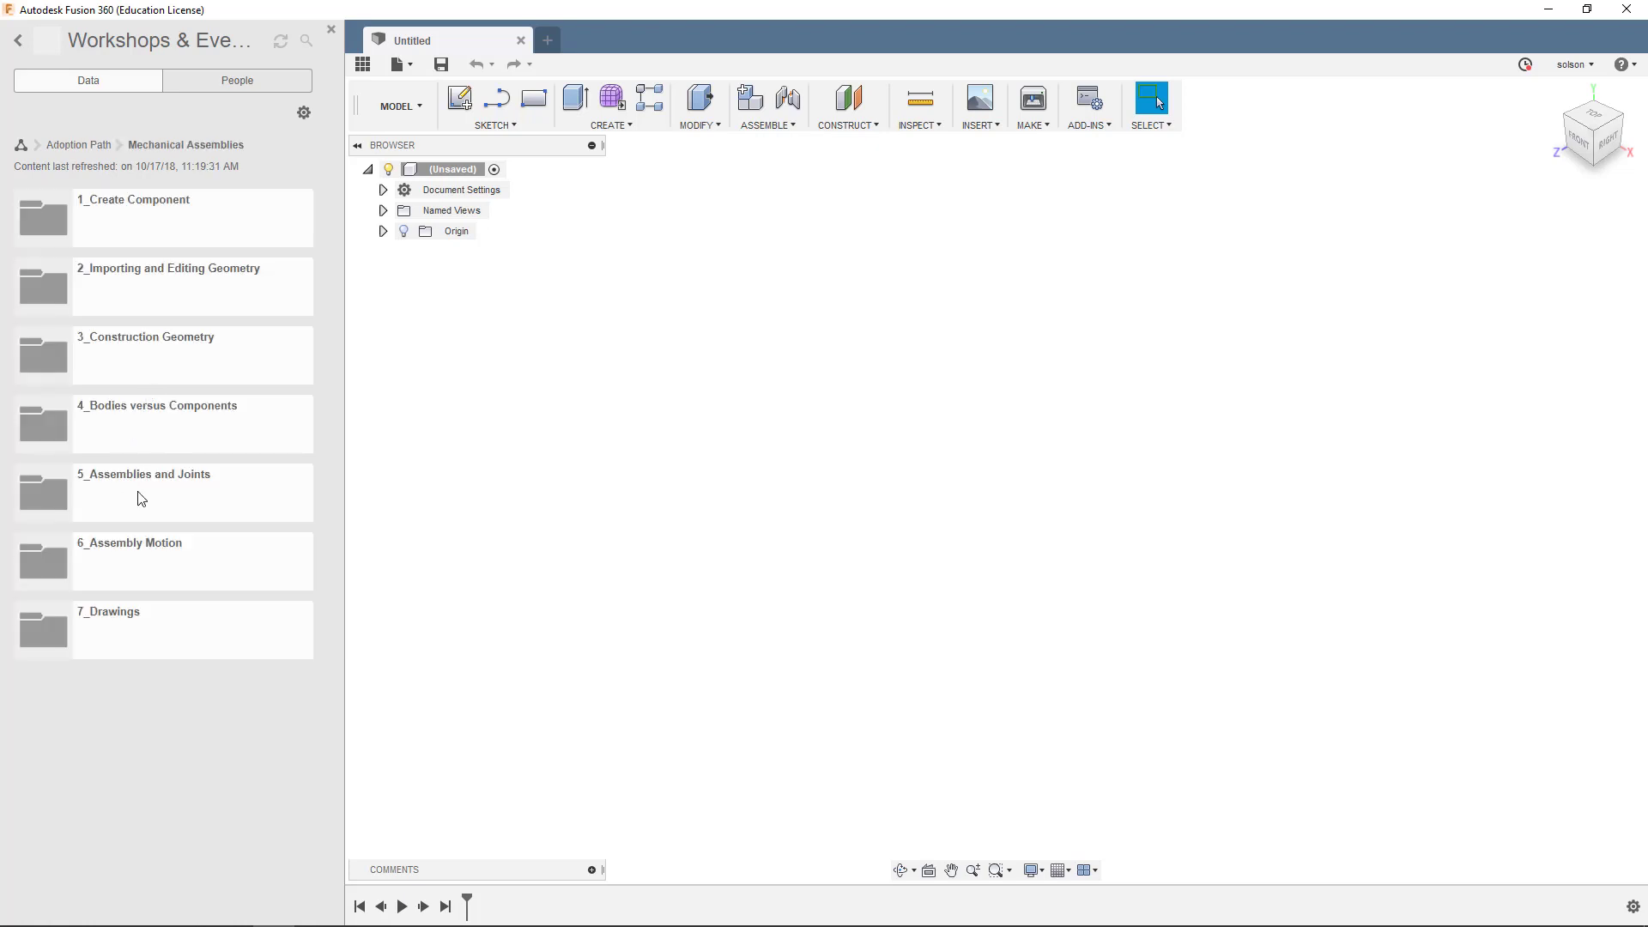
click(141, 500)
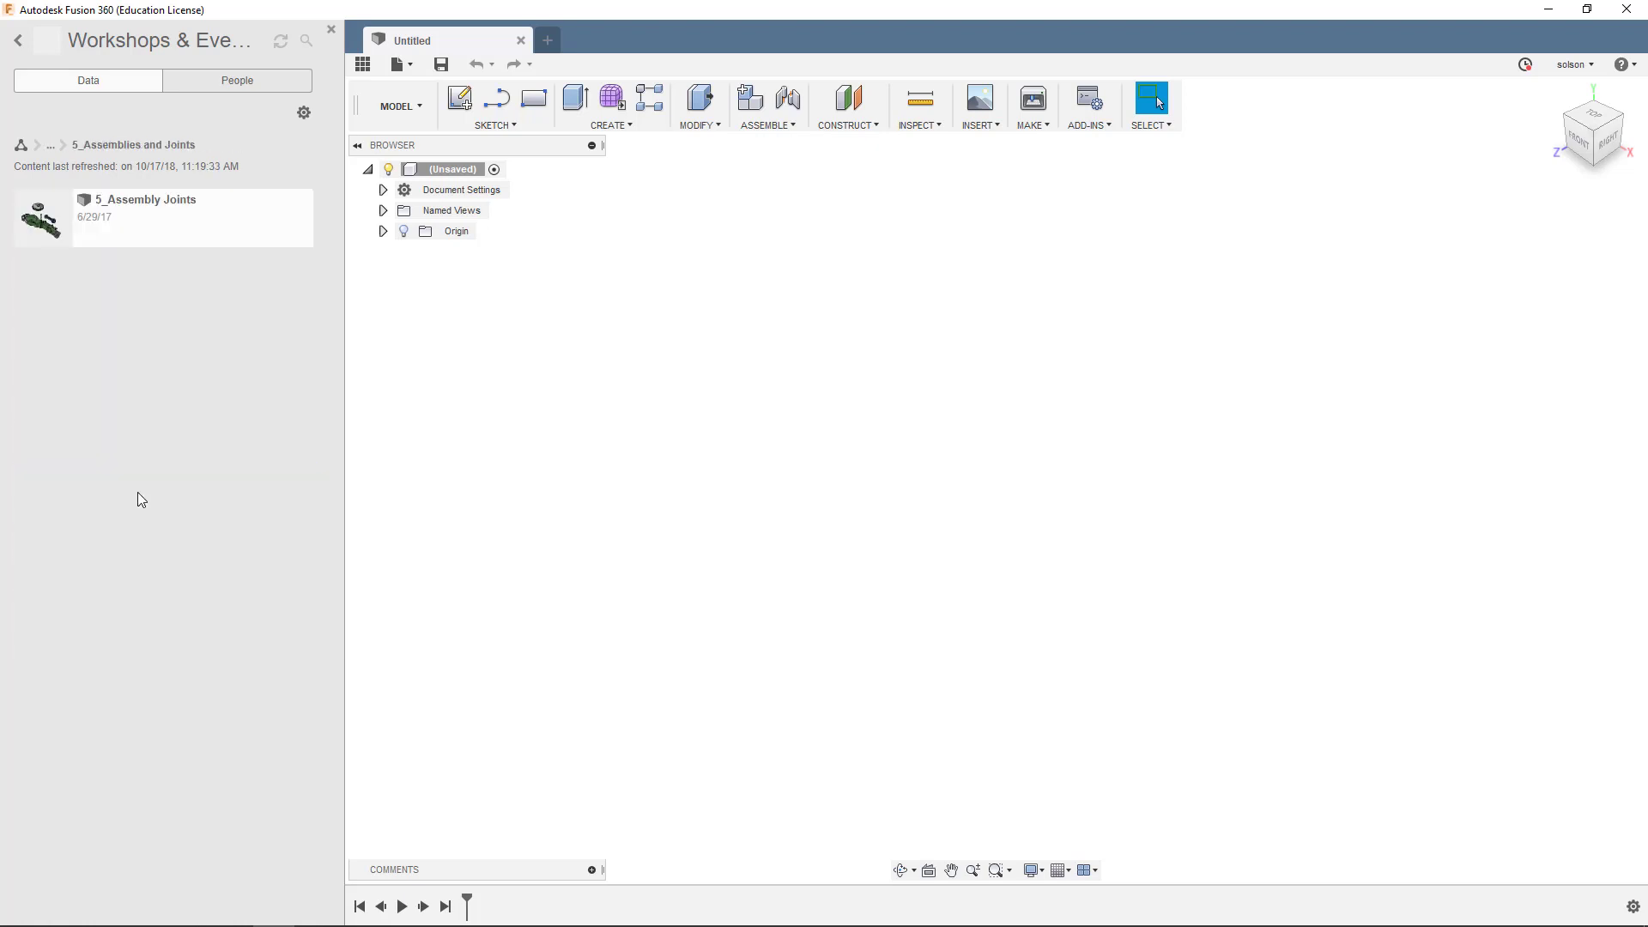
Open the 5_Assembly Joints design, hide the Data Panel, and frame the sawzall assembly
double_click(135, 214)
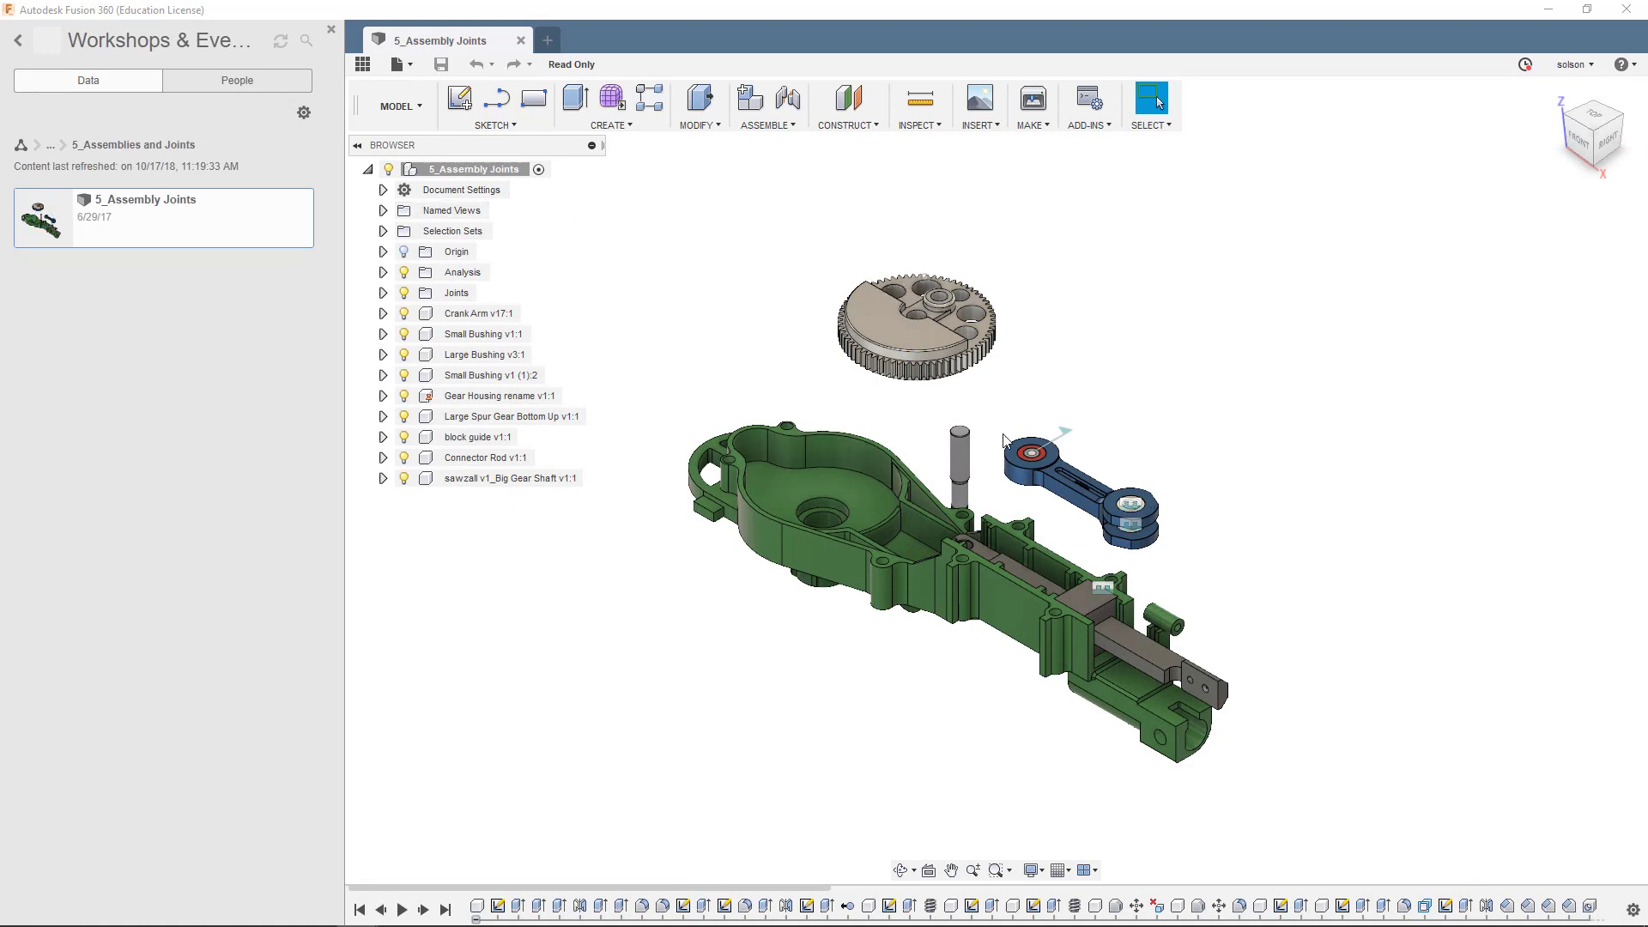
mouse_move(574, 72)
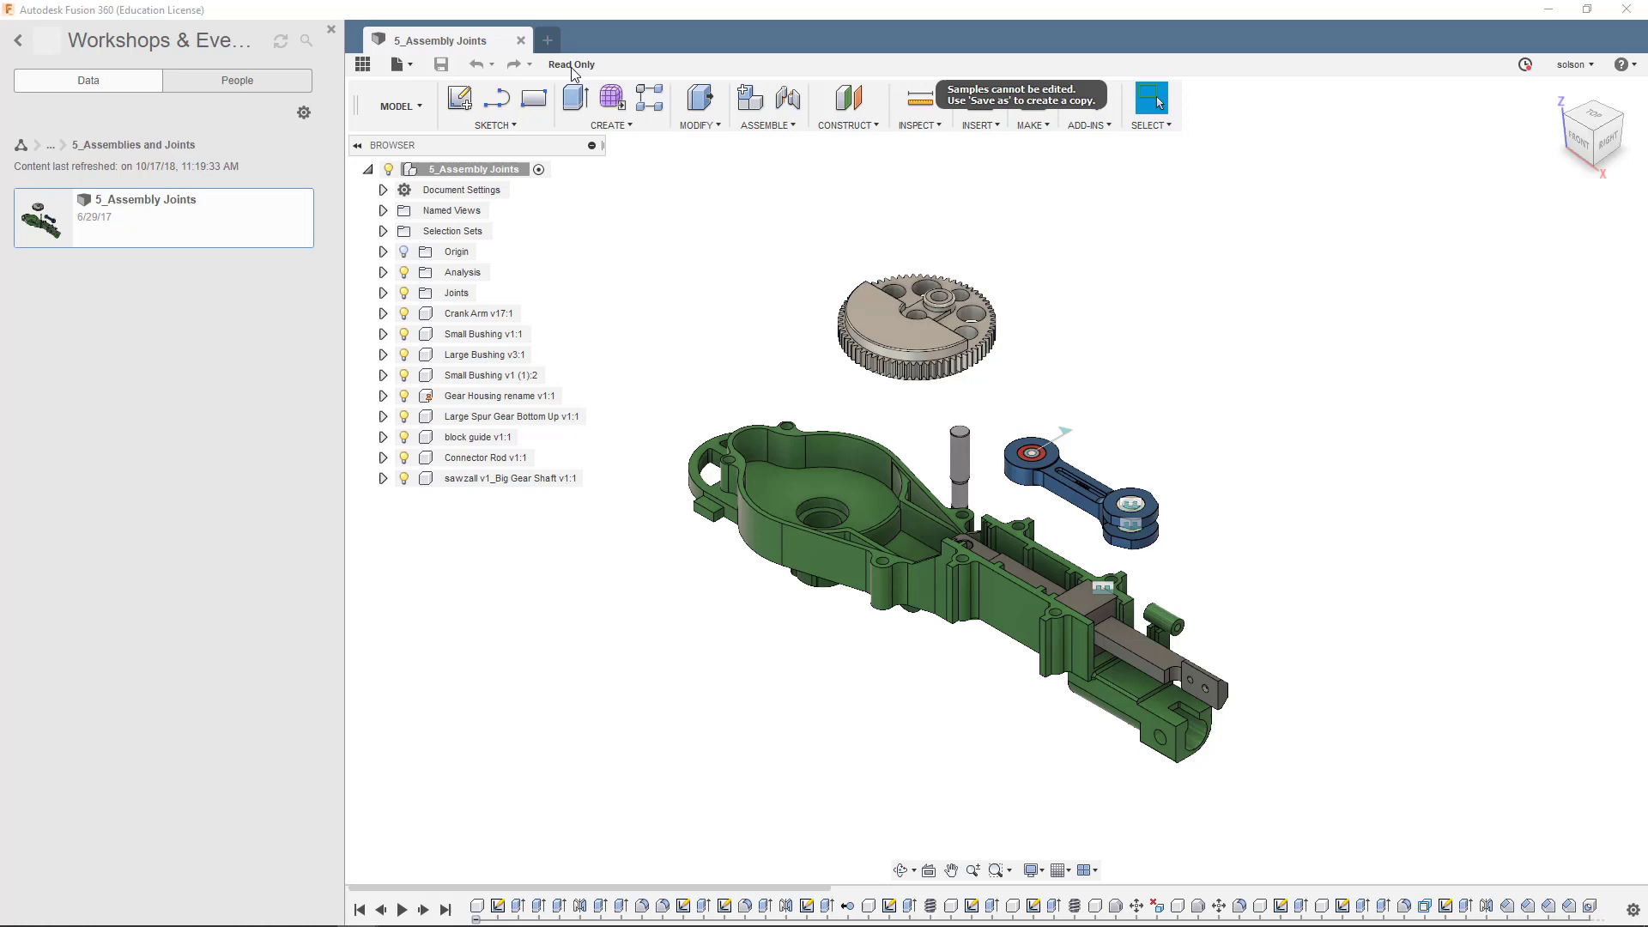
click(361, 65)
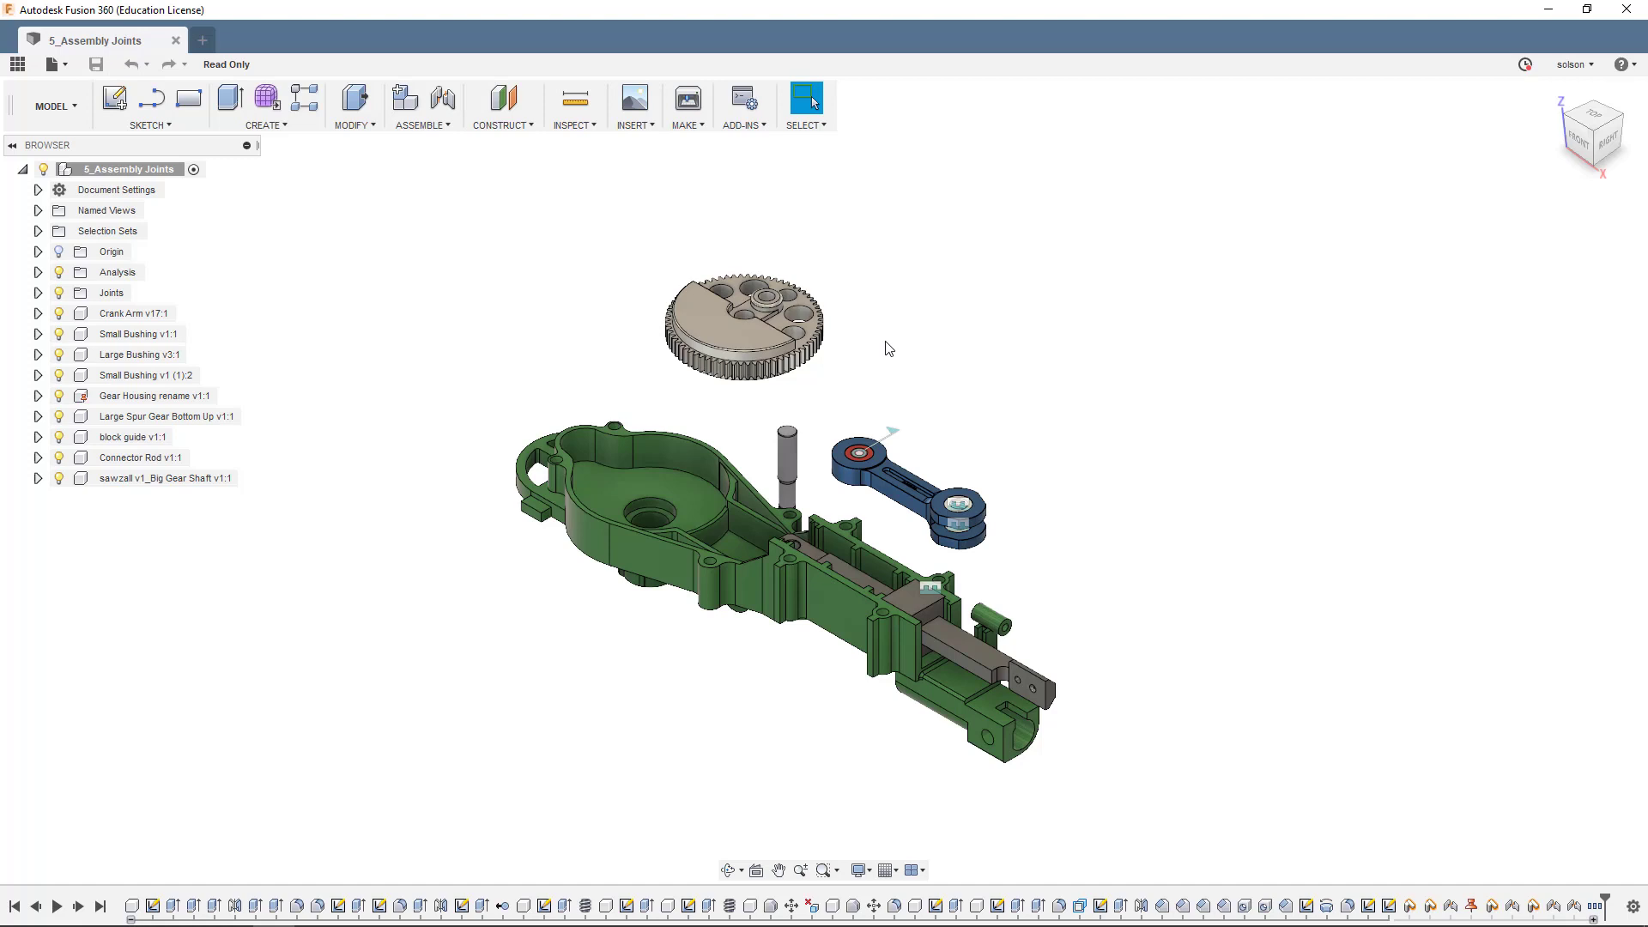
middle_drag(919, 295, 955, 246)
scroll(824, 394, up, 1)
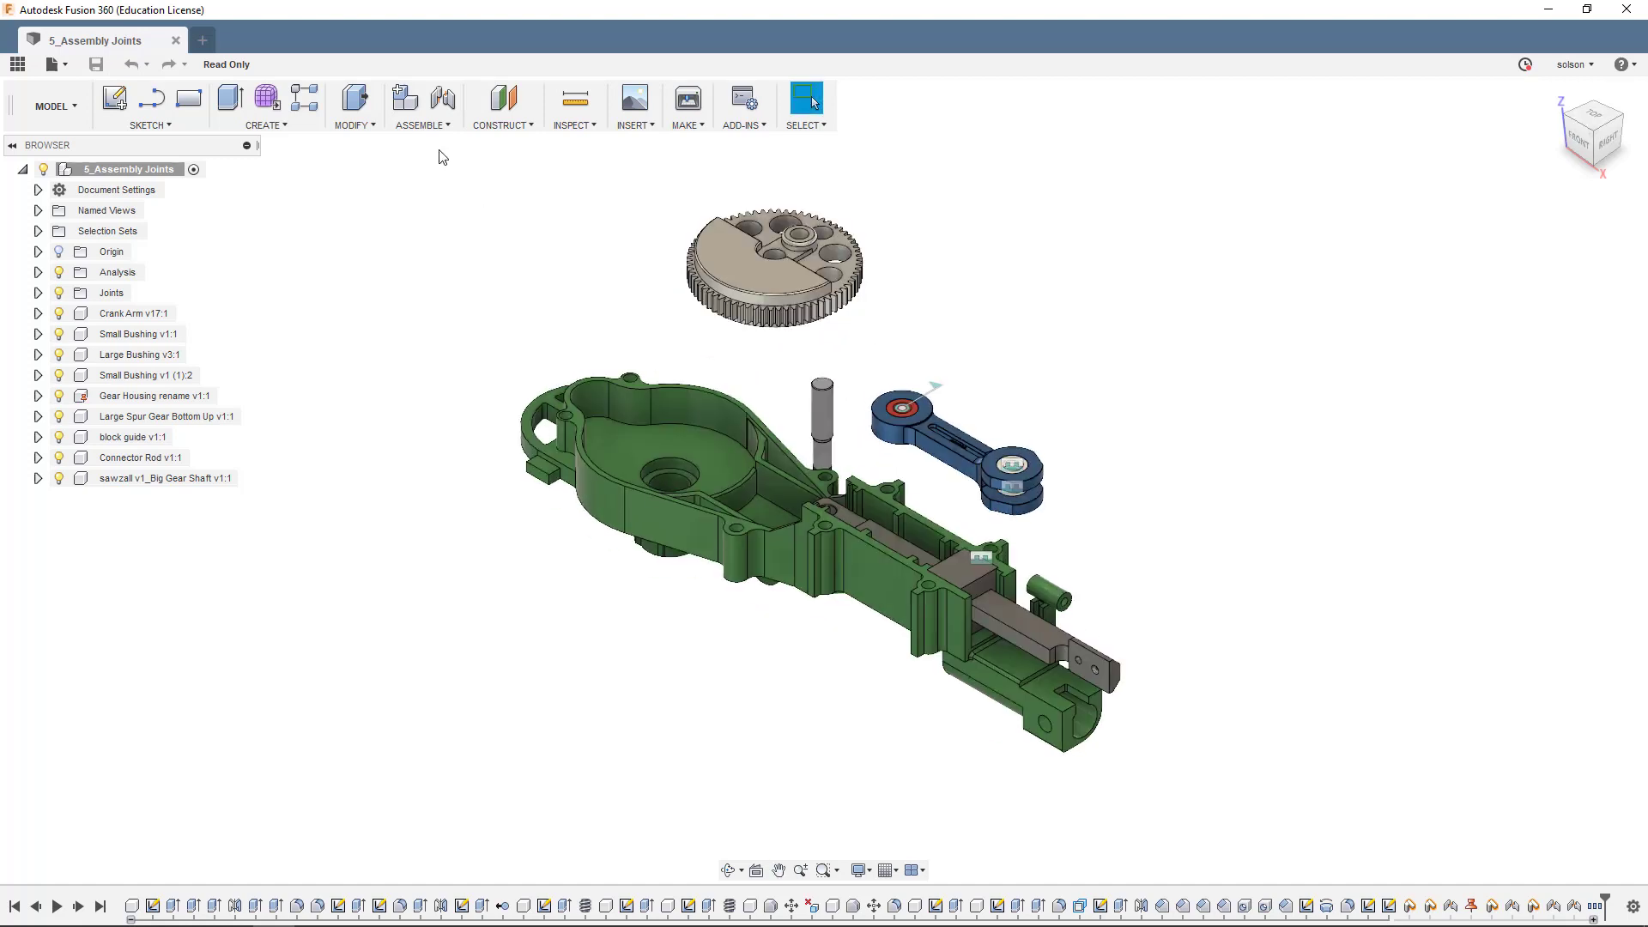
Start a joint (J) linking the gray pin's snap point to the green housing's round hole
click(436, 127)
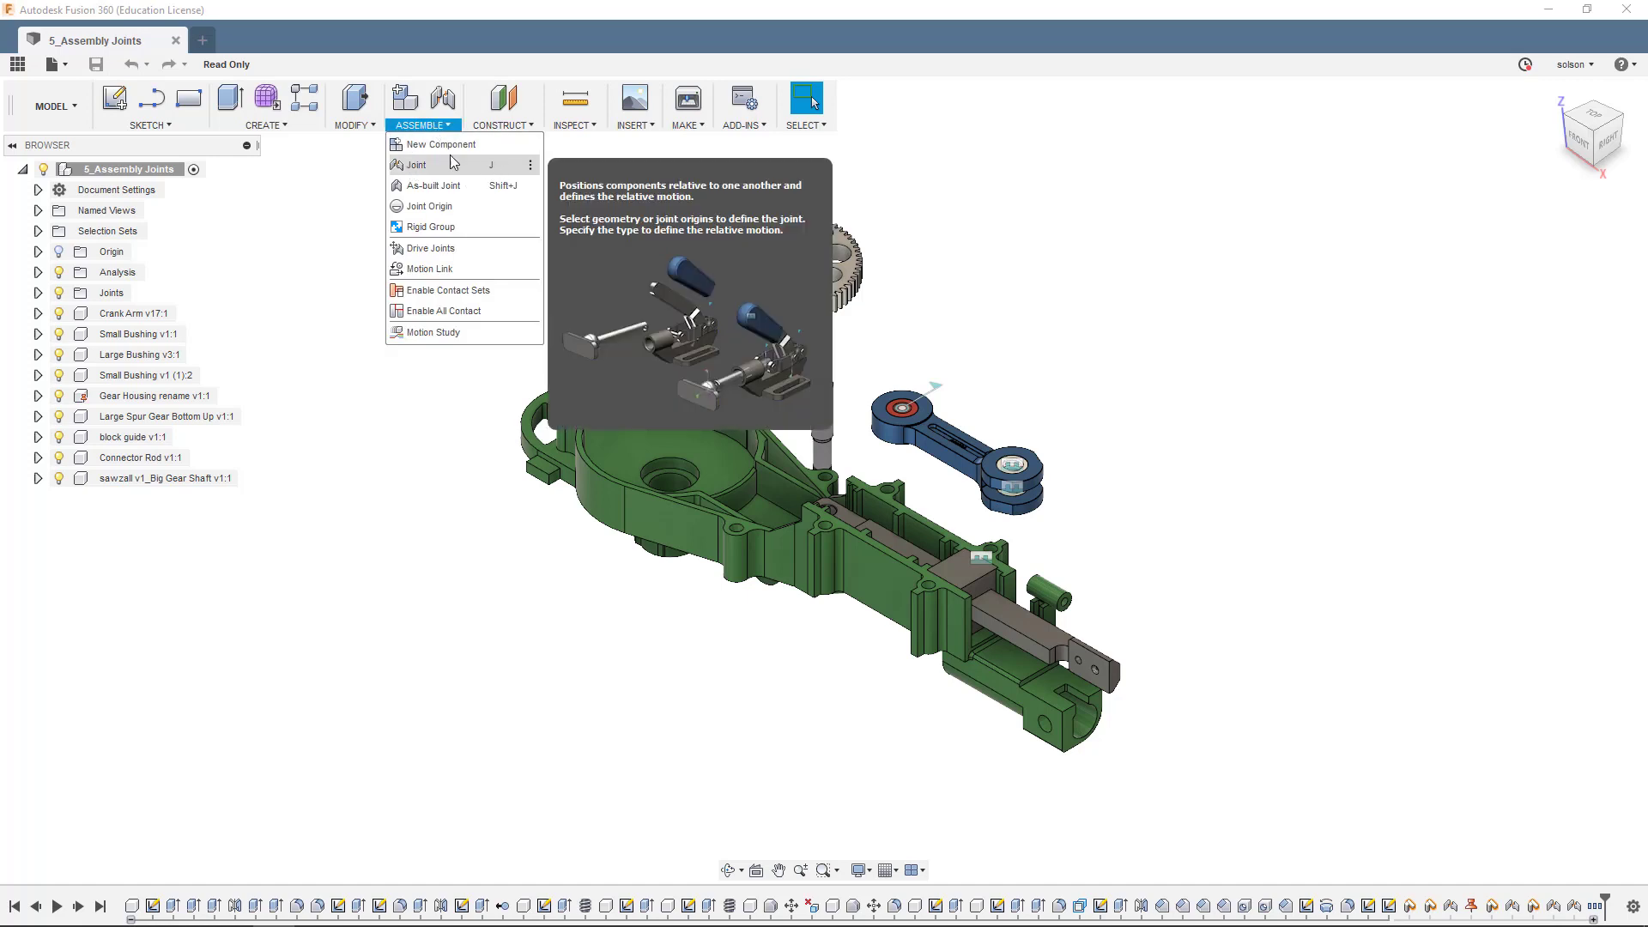
key(Escape)
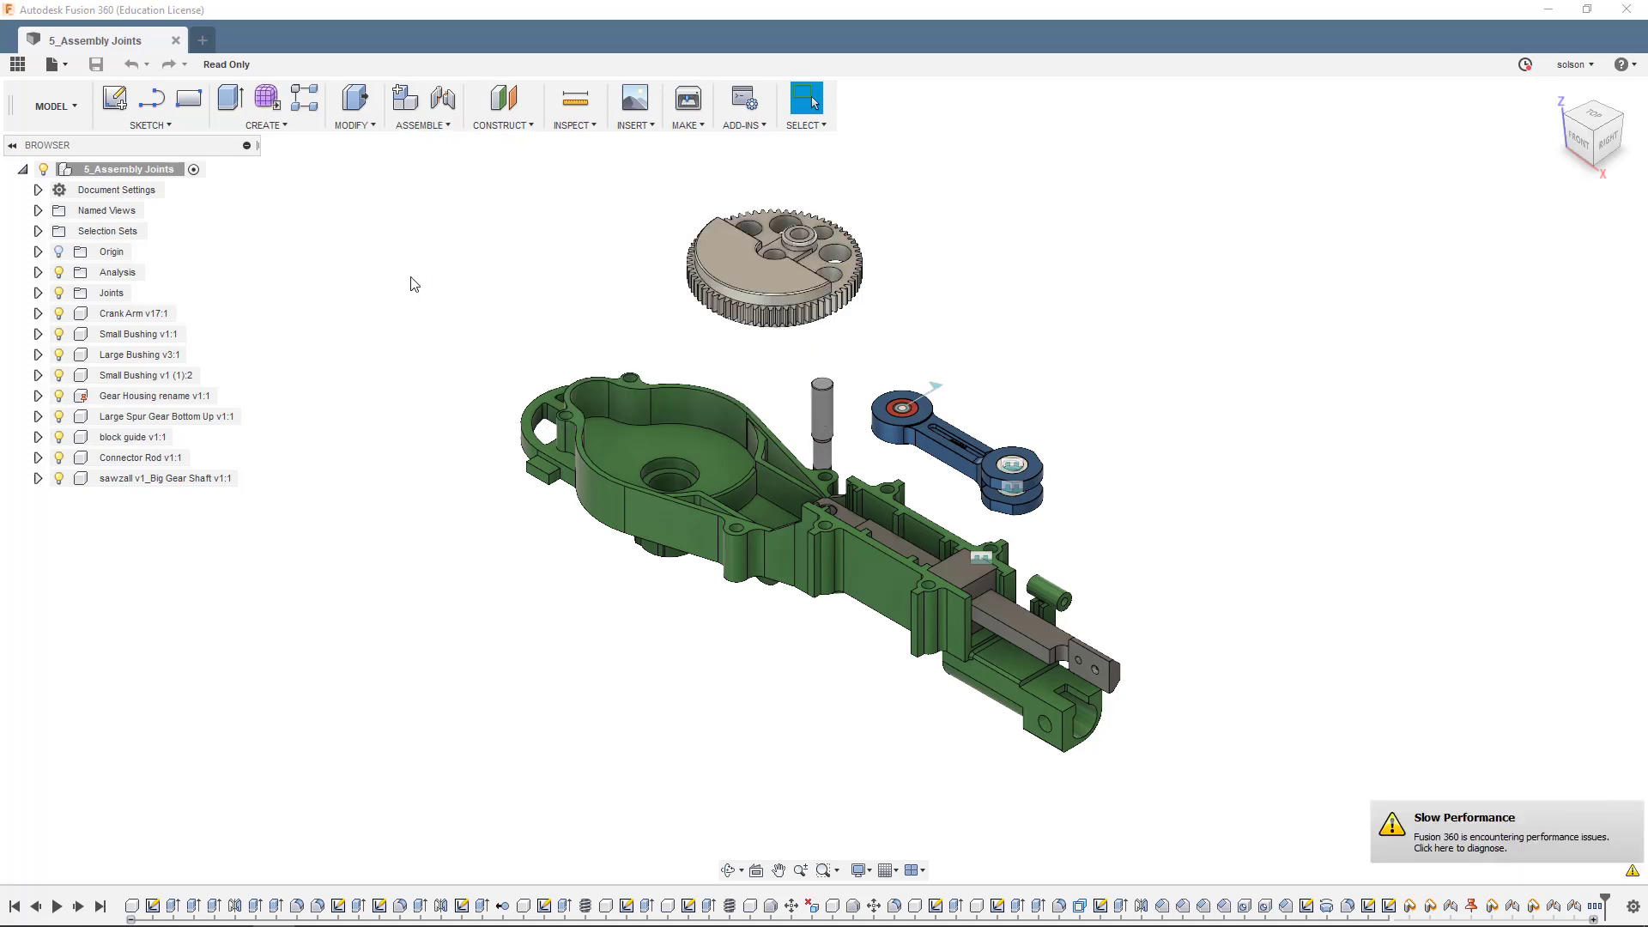
key(j)
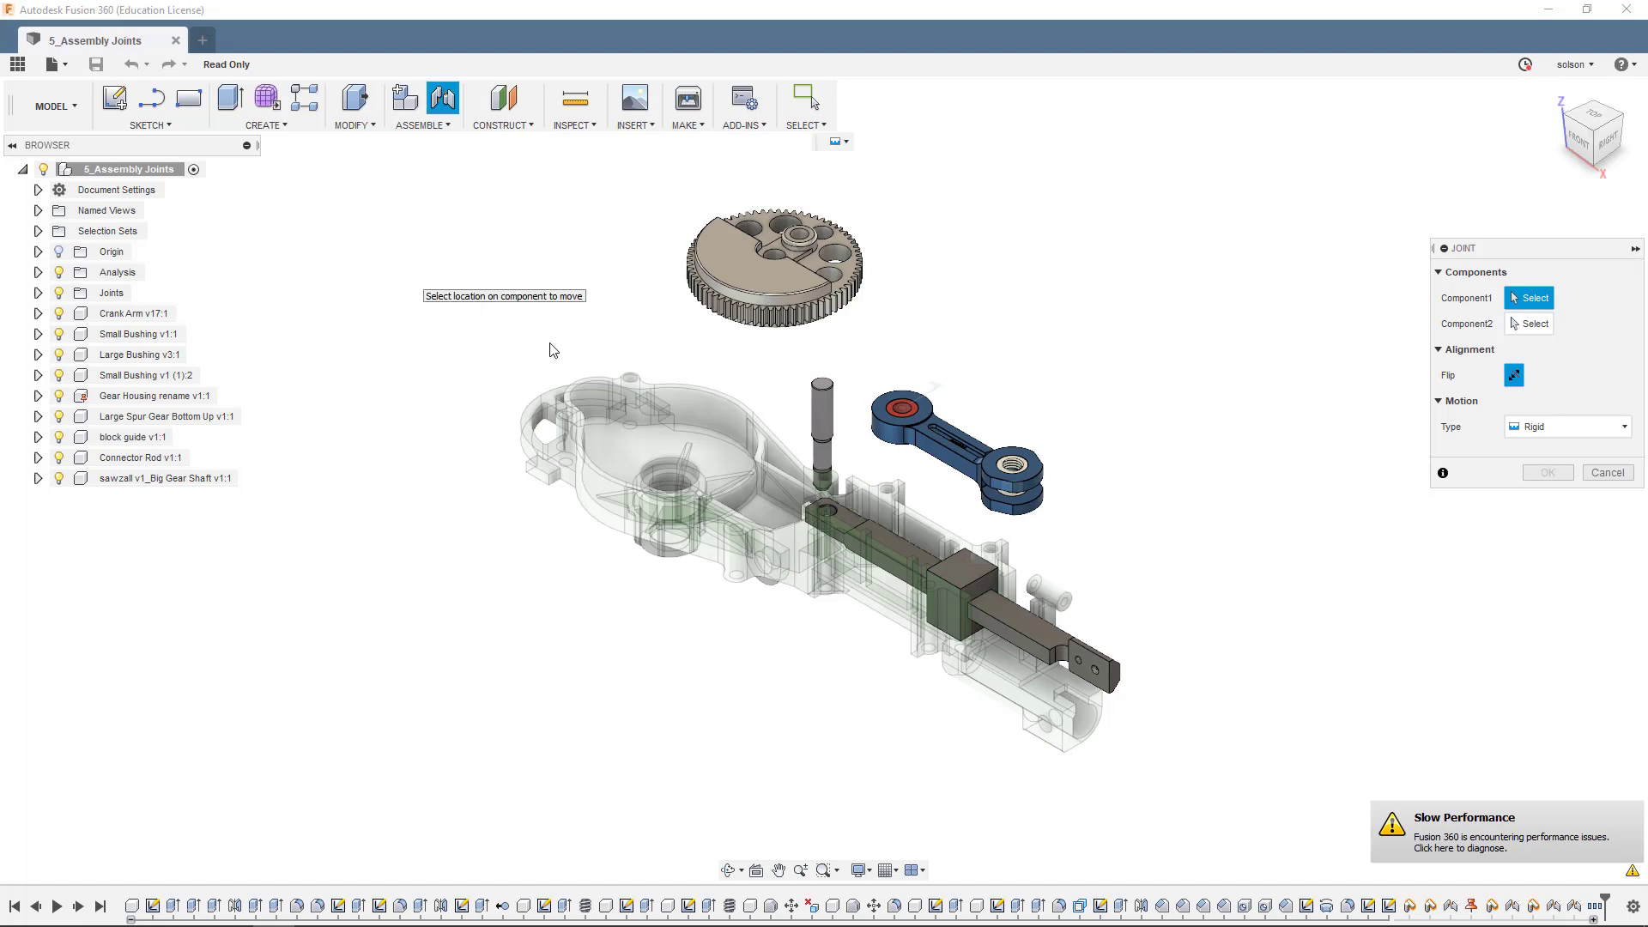
scroll(854, 394, up, 2)
scroll(854, 393, up, 1)
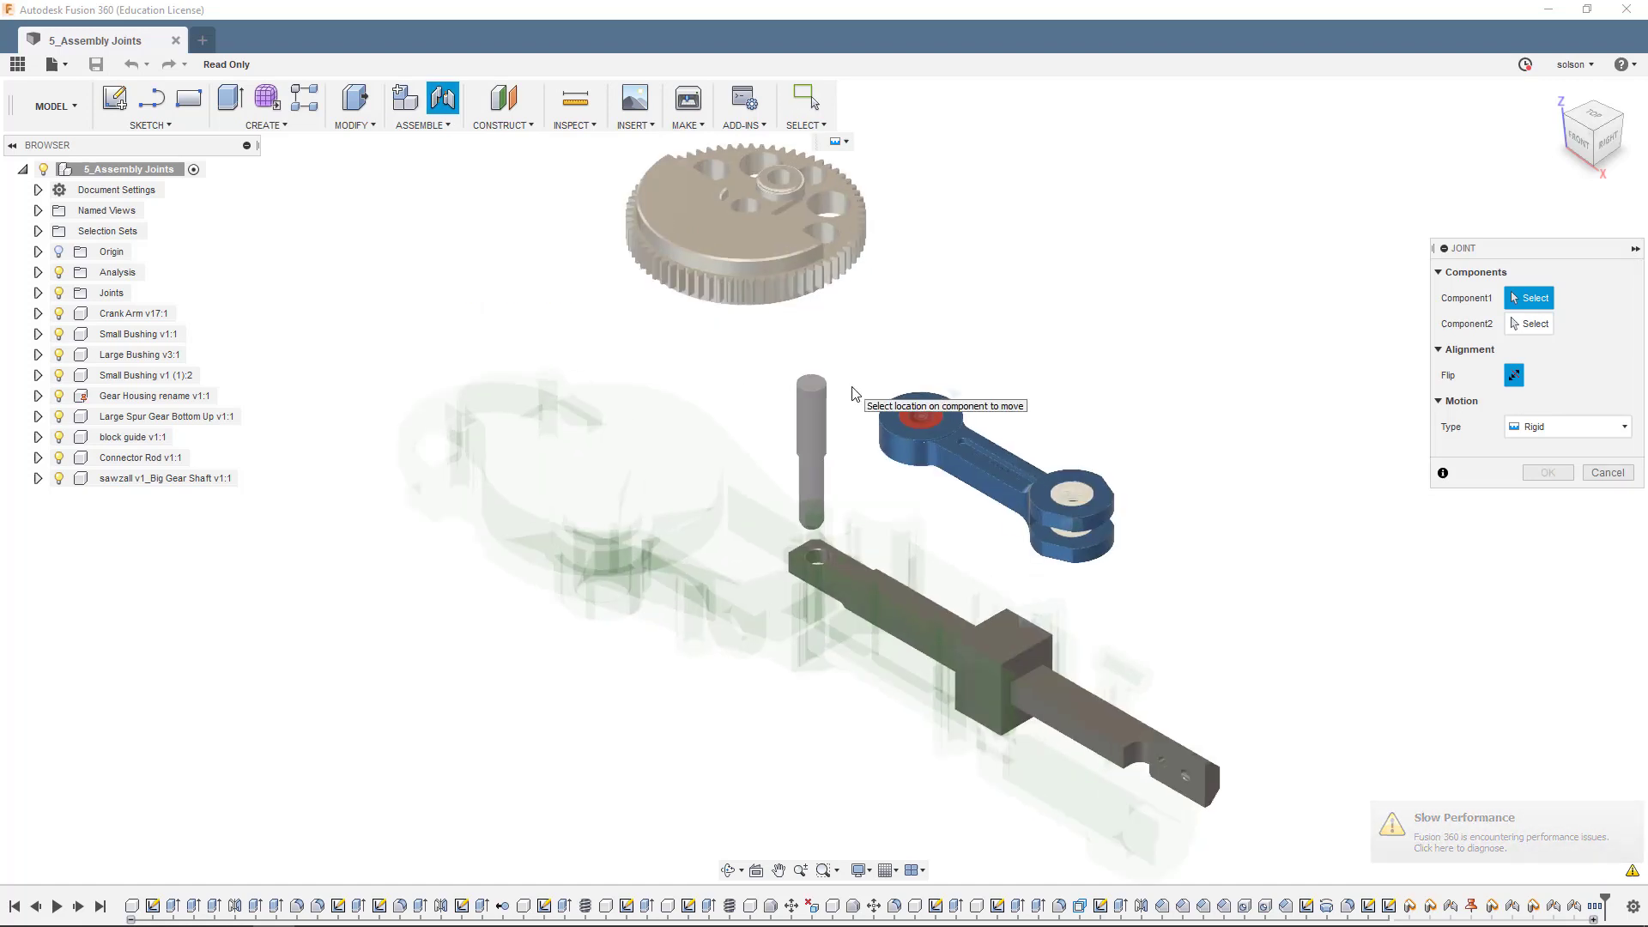
scroll(854, 393, up, 1)
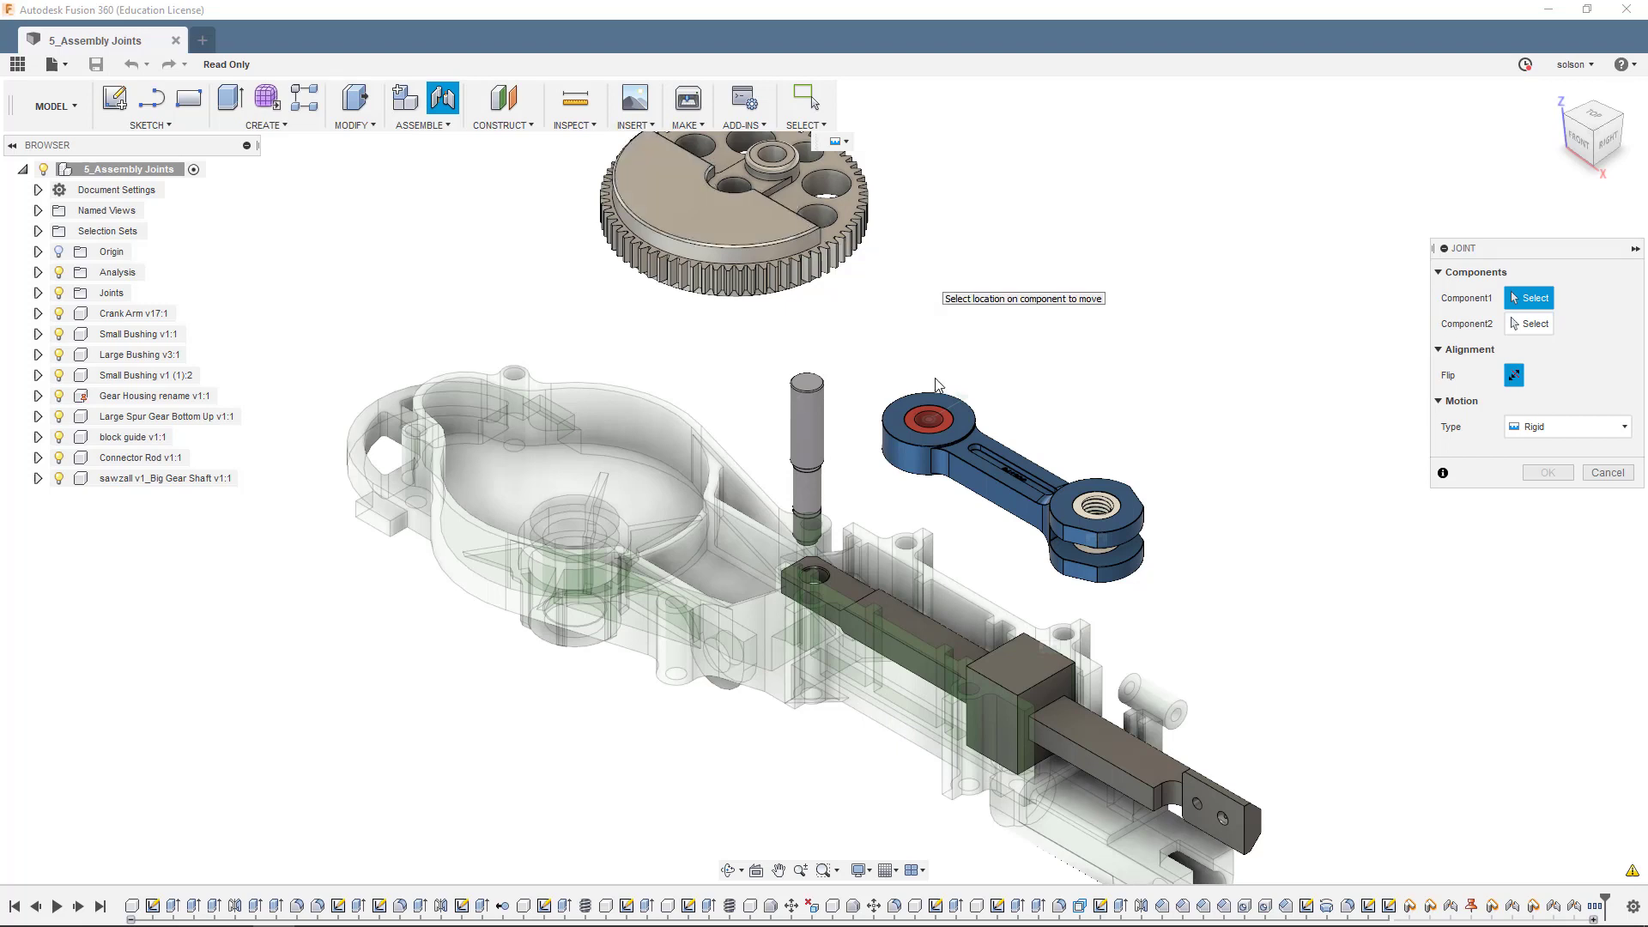
scroll(809, 502, up, 3)
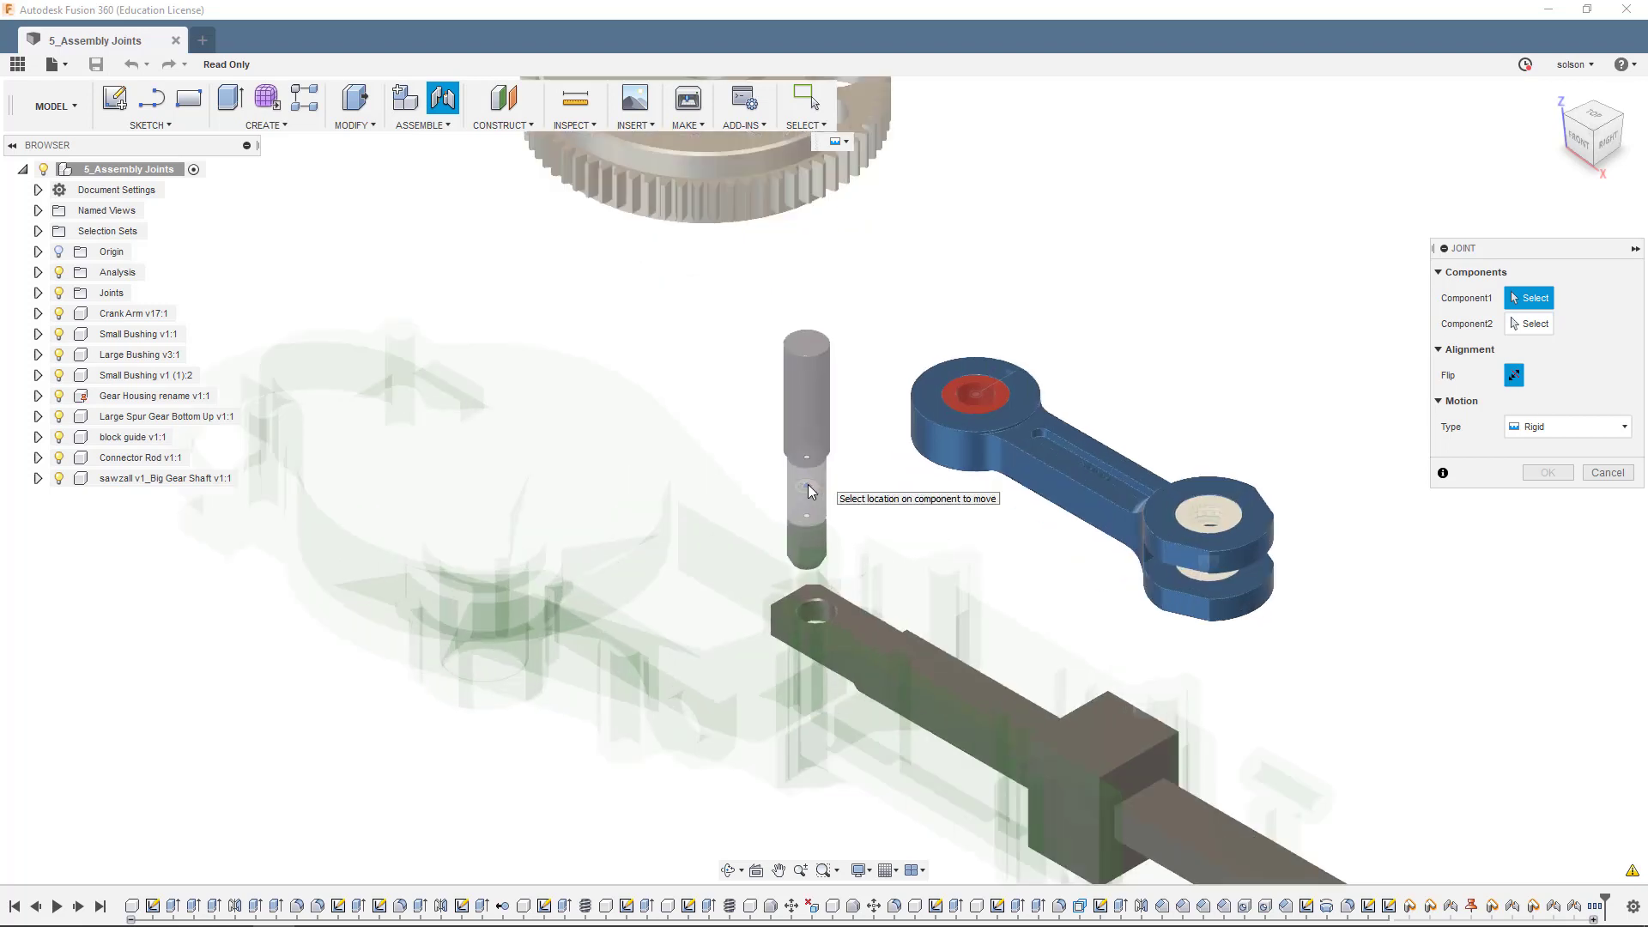
scroll(807, 484, up, 3)
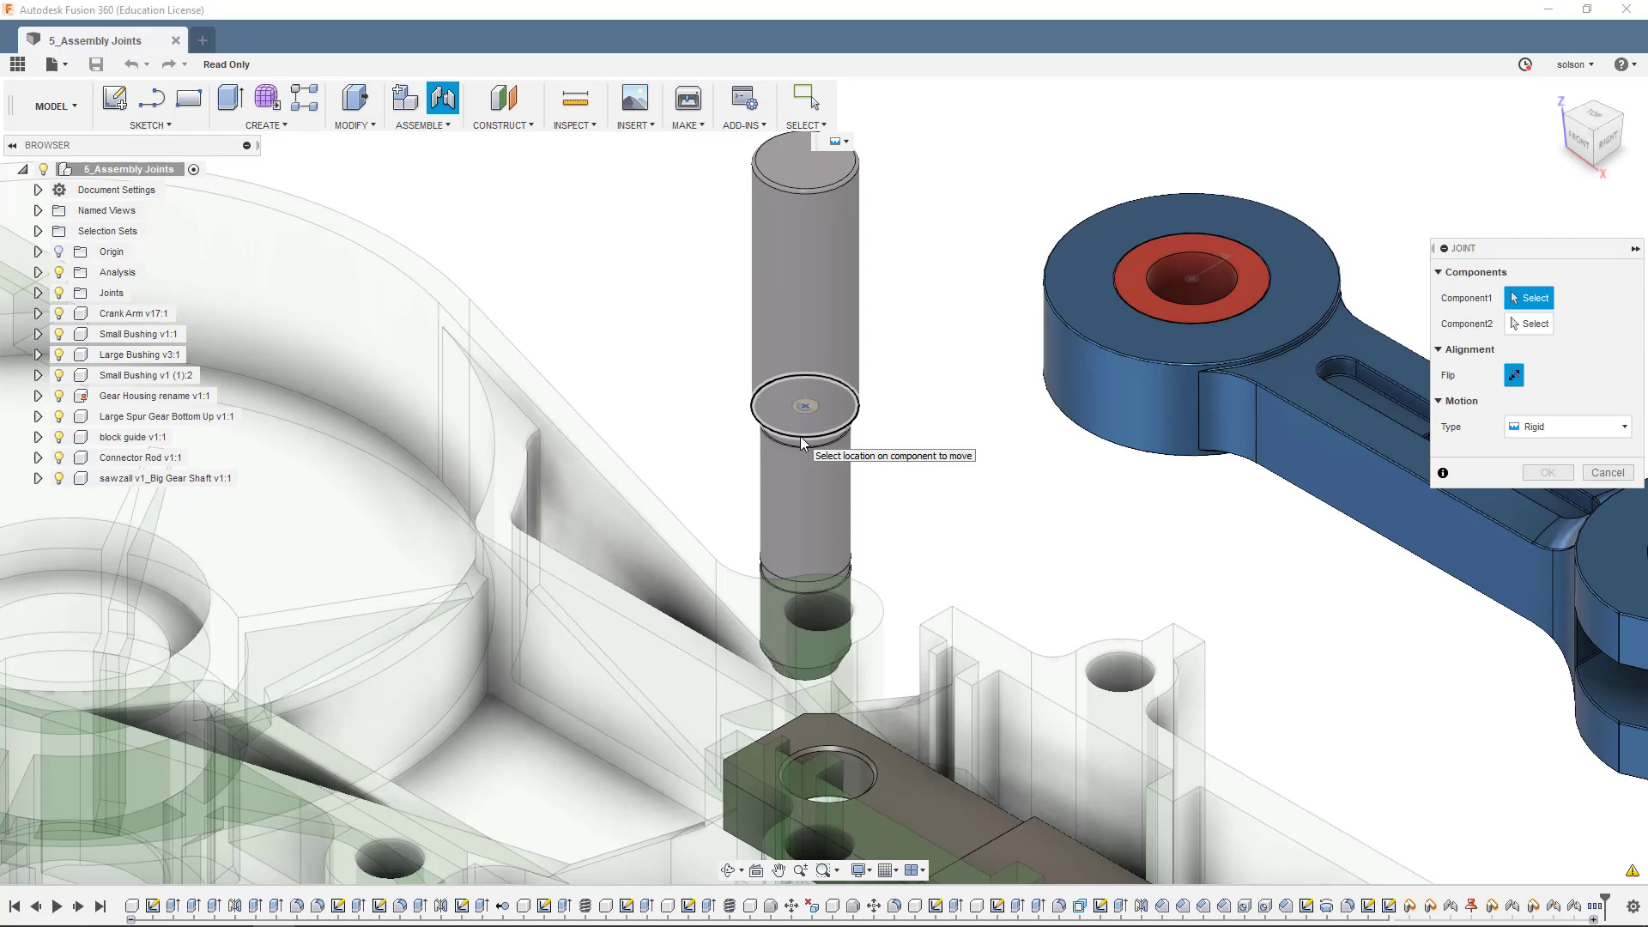
click(805, 435)
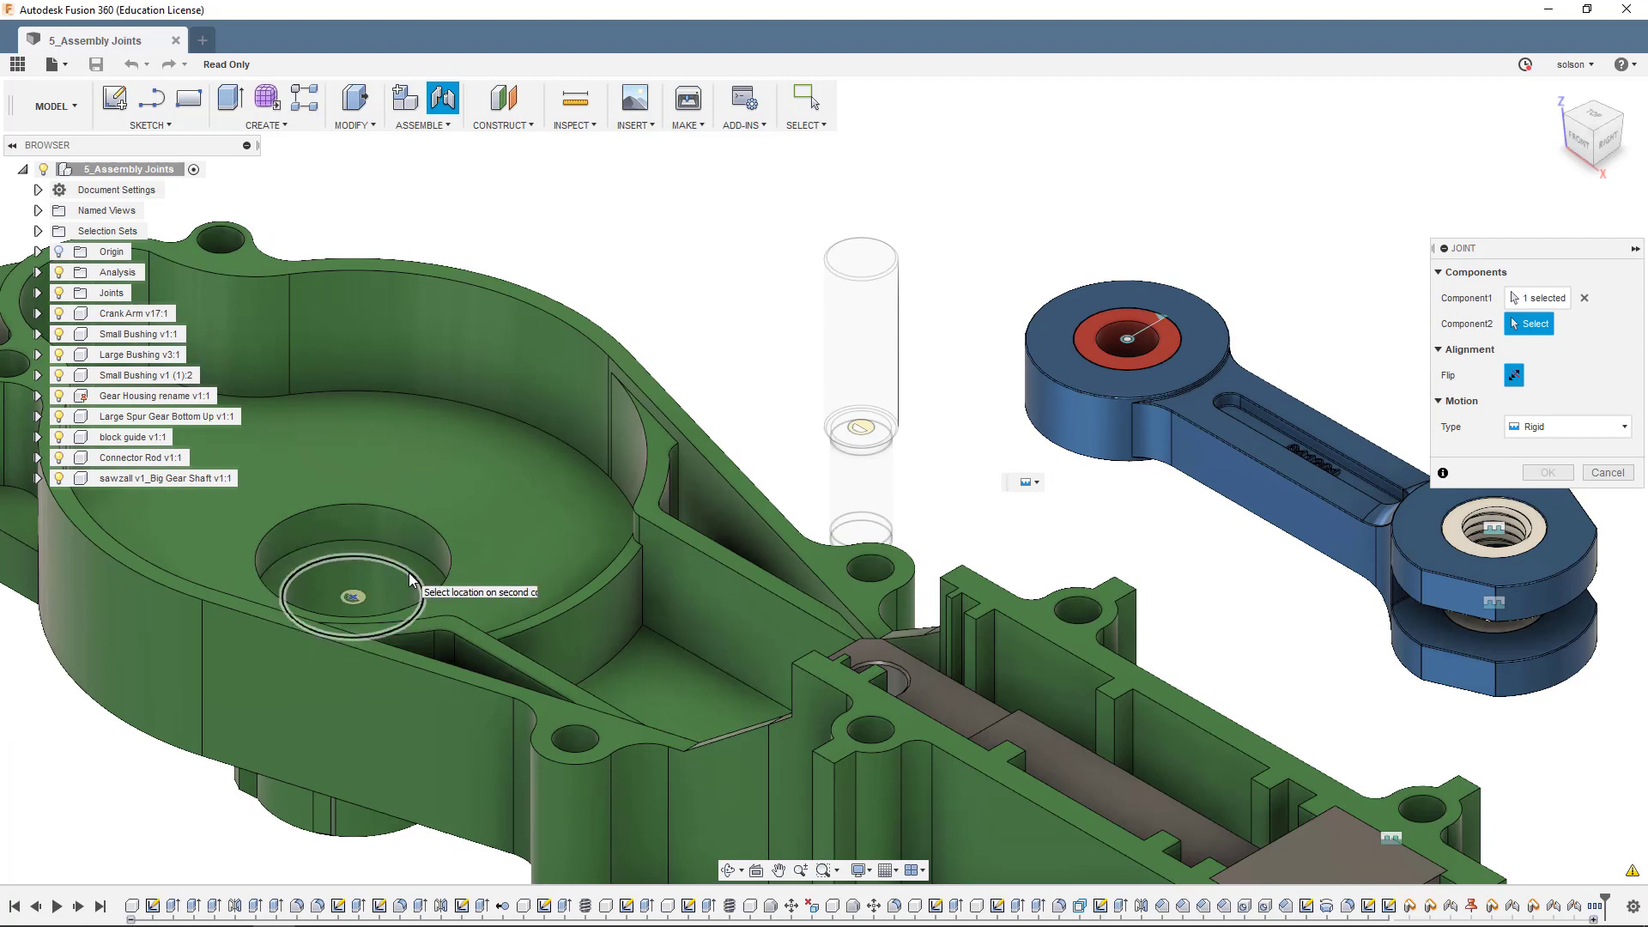
click(410, 581)
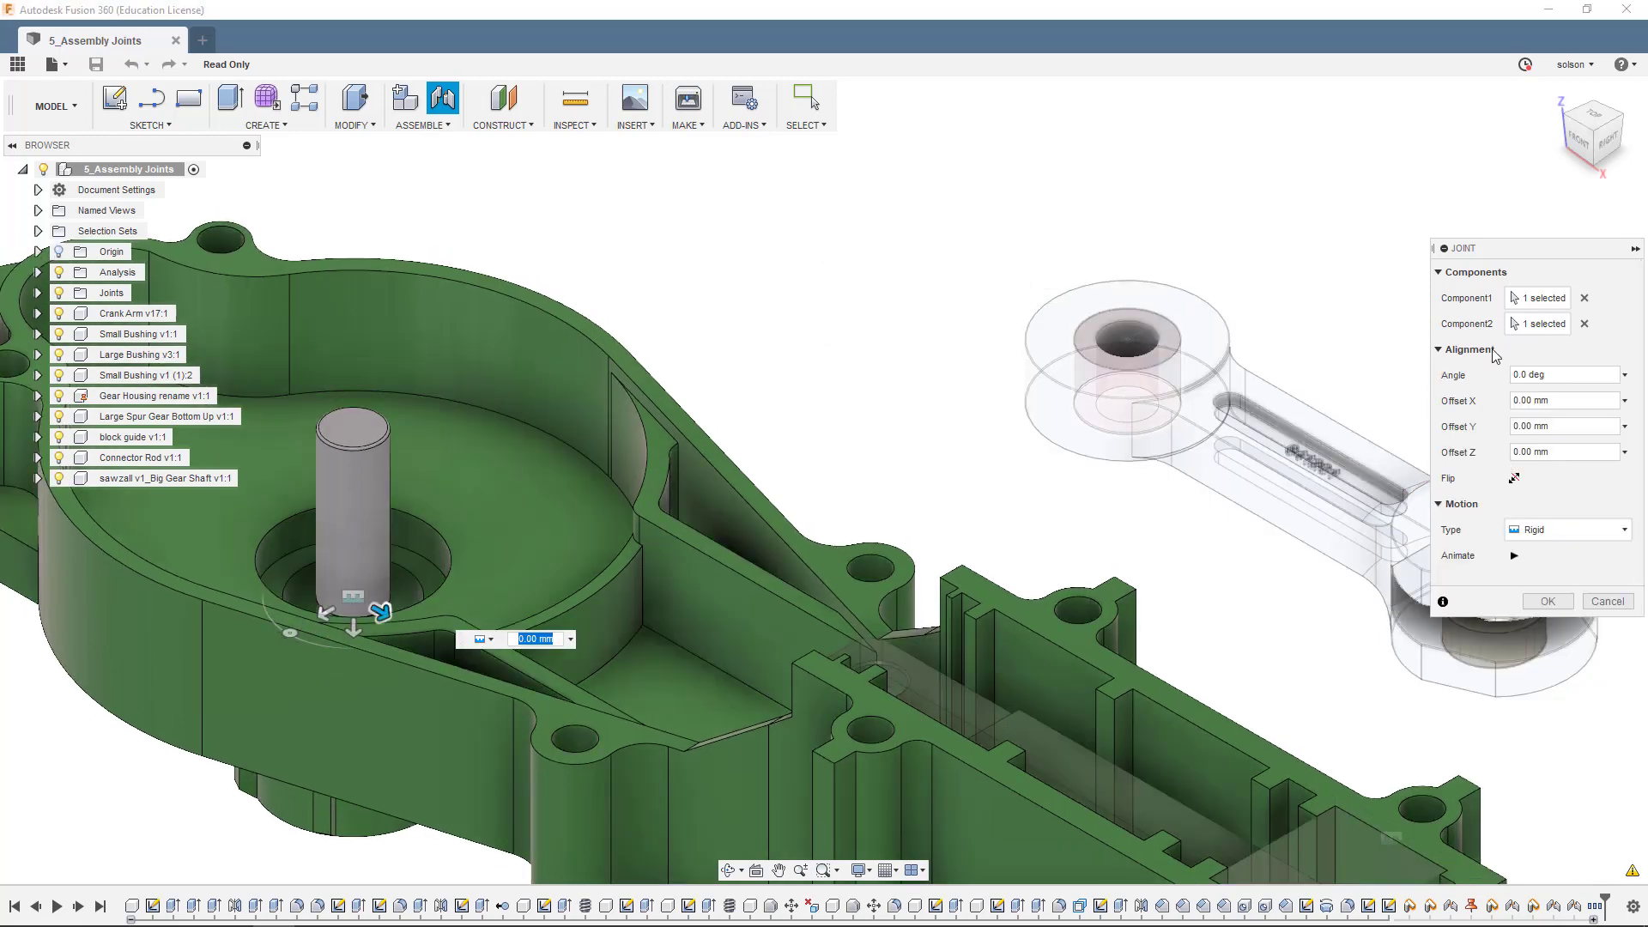
Make the pin joint Revolute about Z, preview its rotation, and confirm it
click(1587, 526)
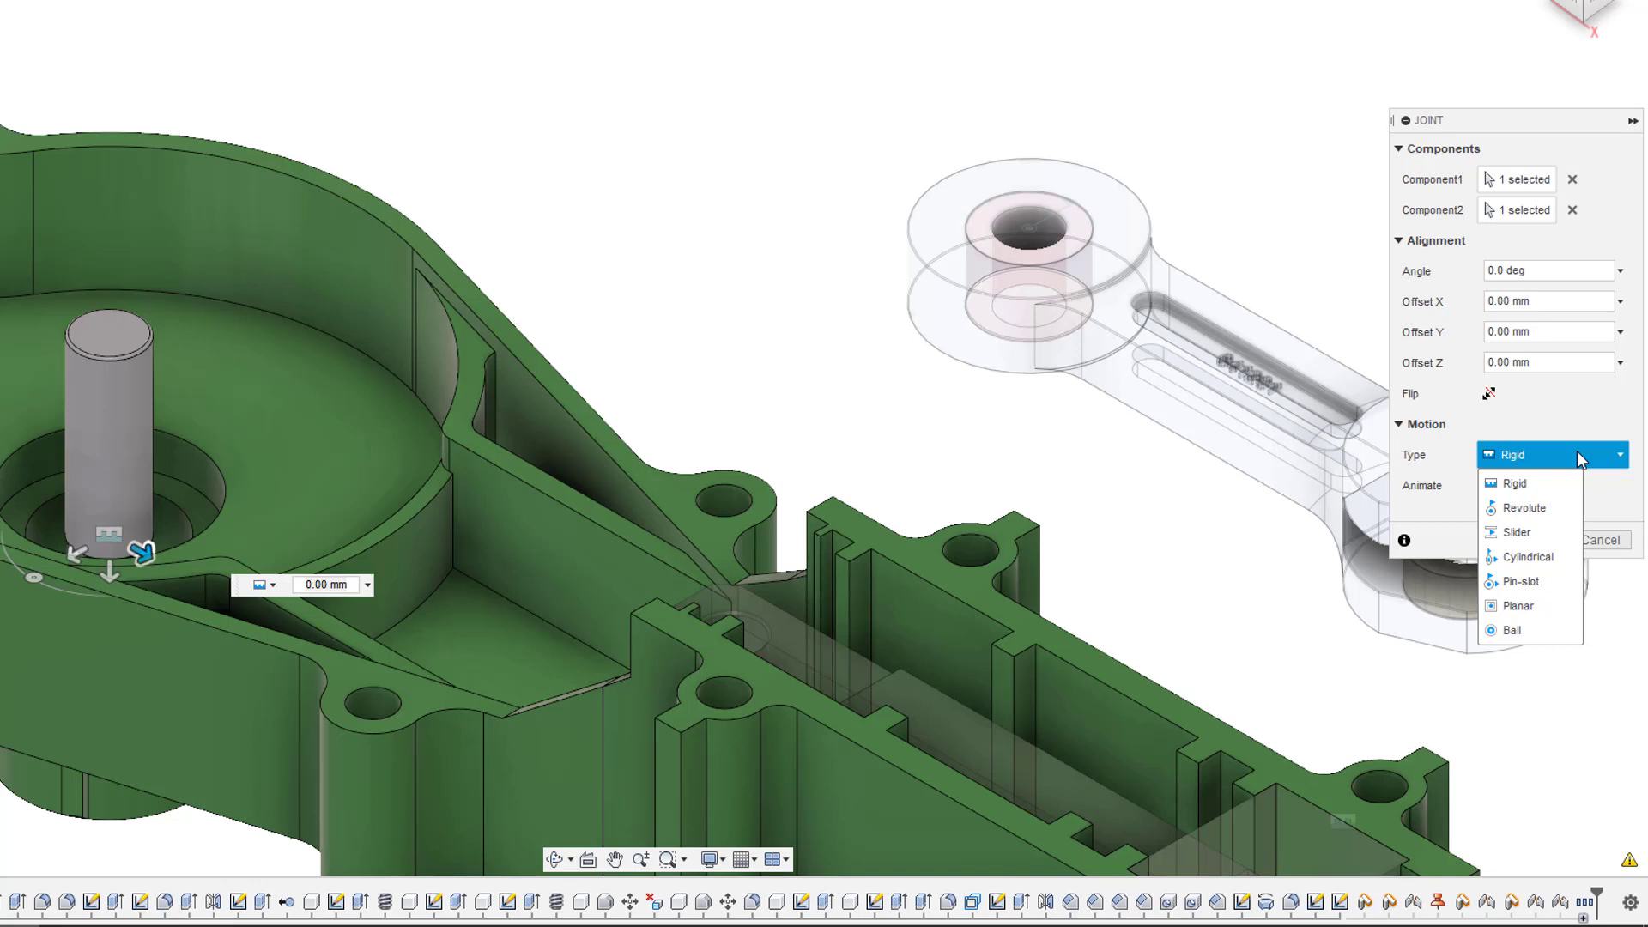
click(1553, 506)
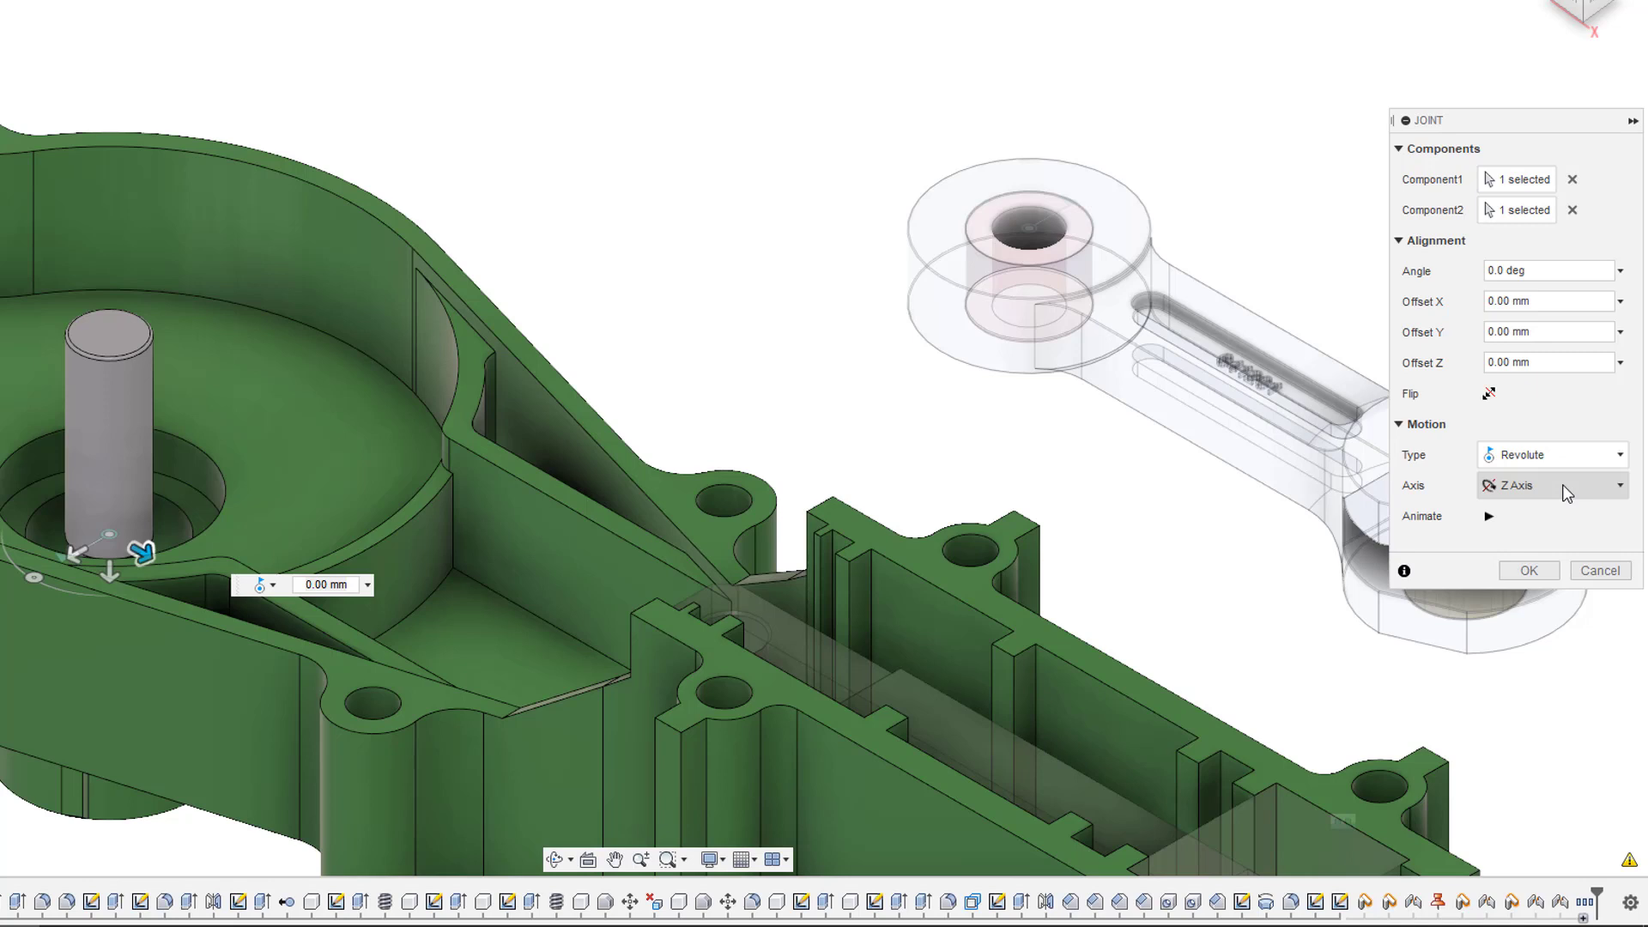
click(1488, 516)
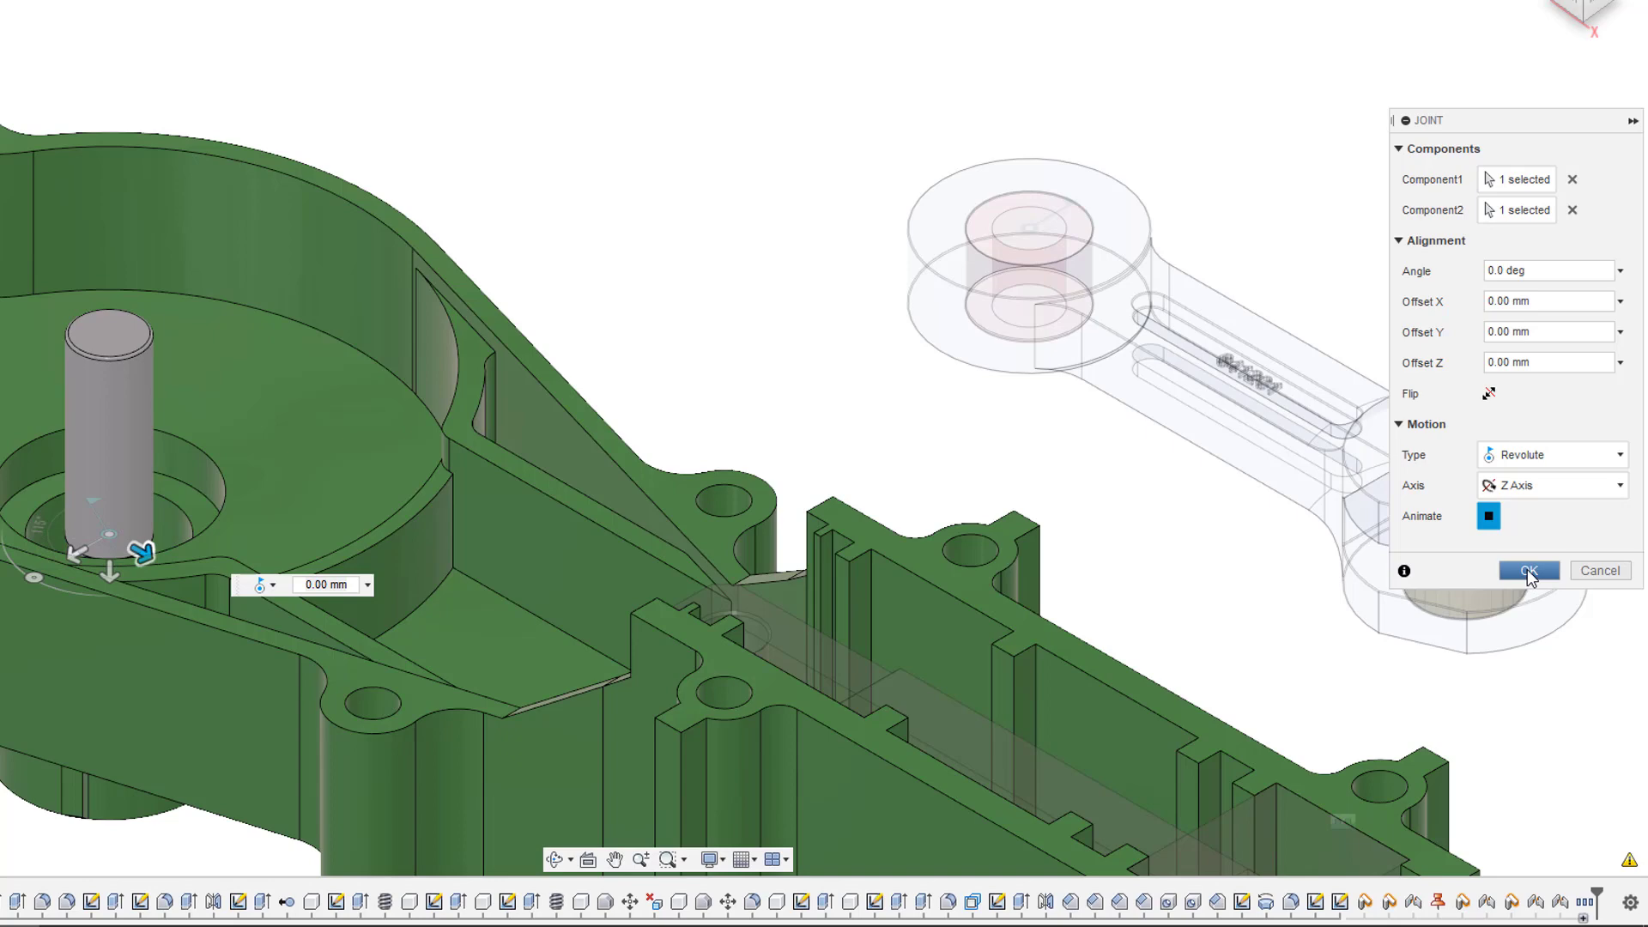
click(1489, 518)
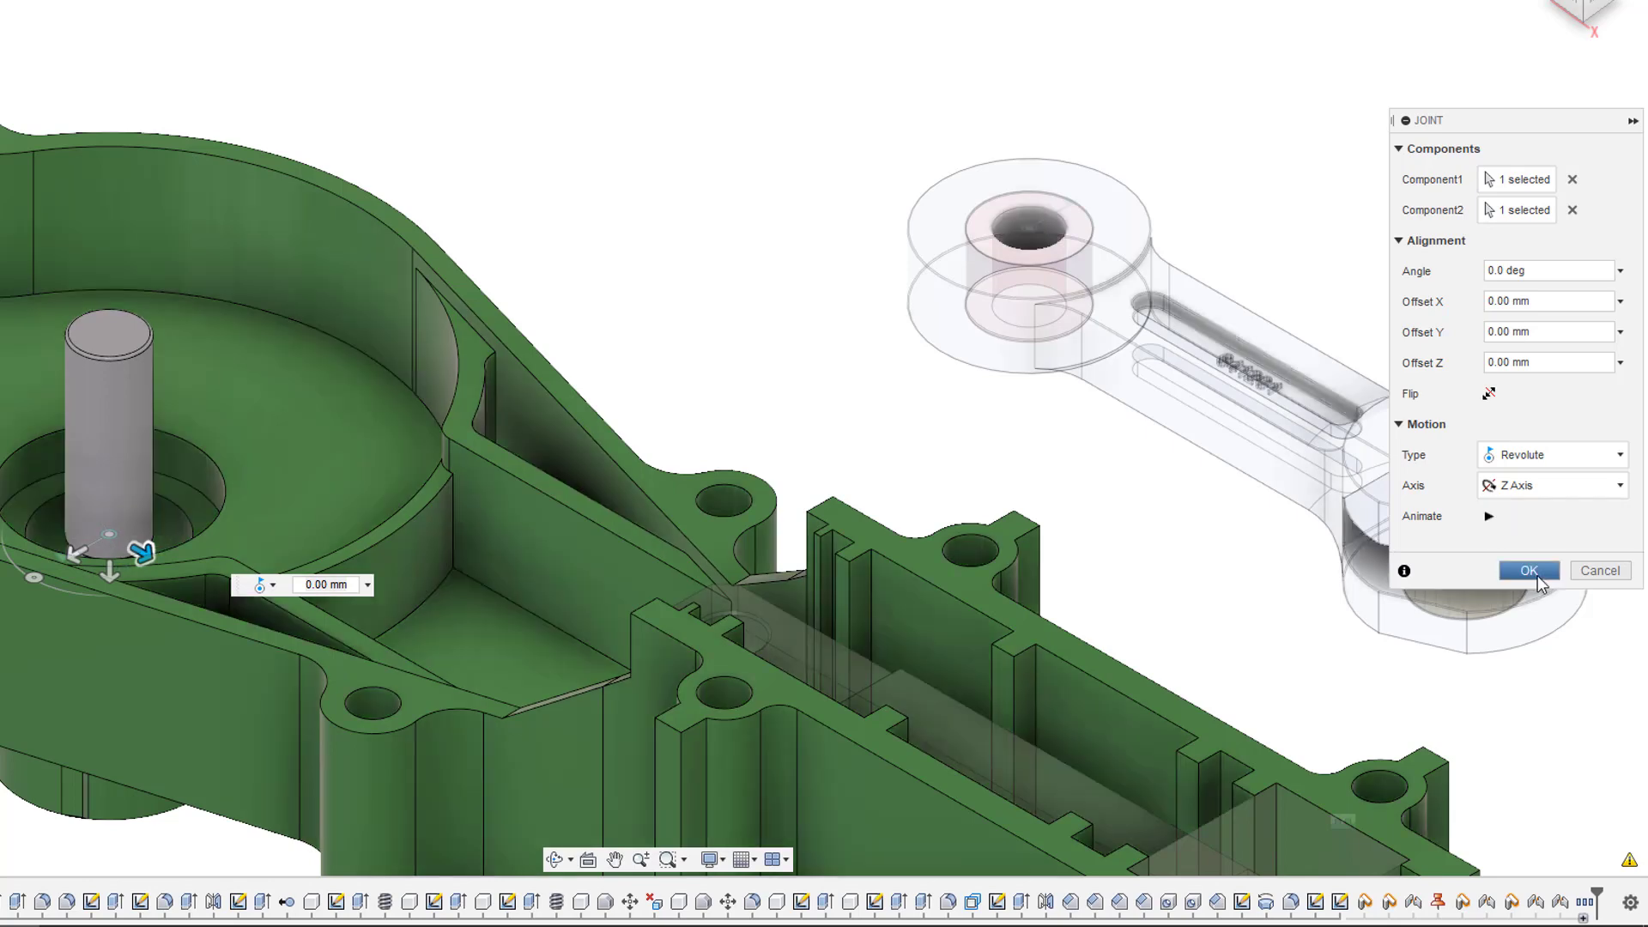
click(1535, 575)
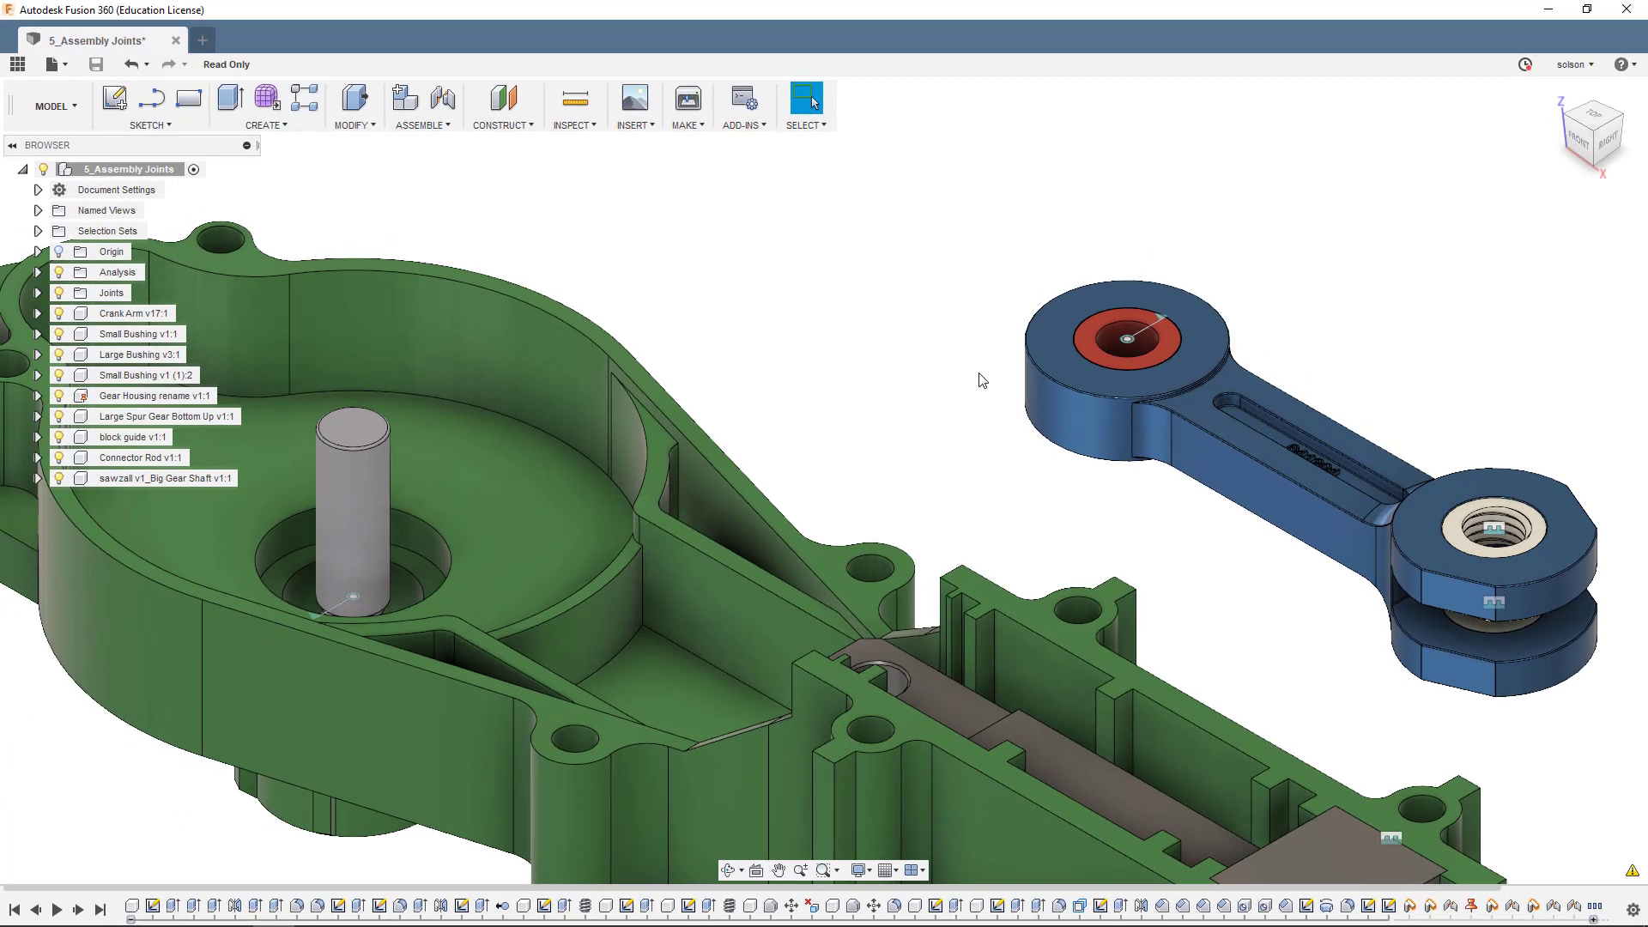
Start a new joint snapping the large gear's centre hole onto the top of the housing shaft
scroll(982, 380, down, 3)
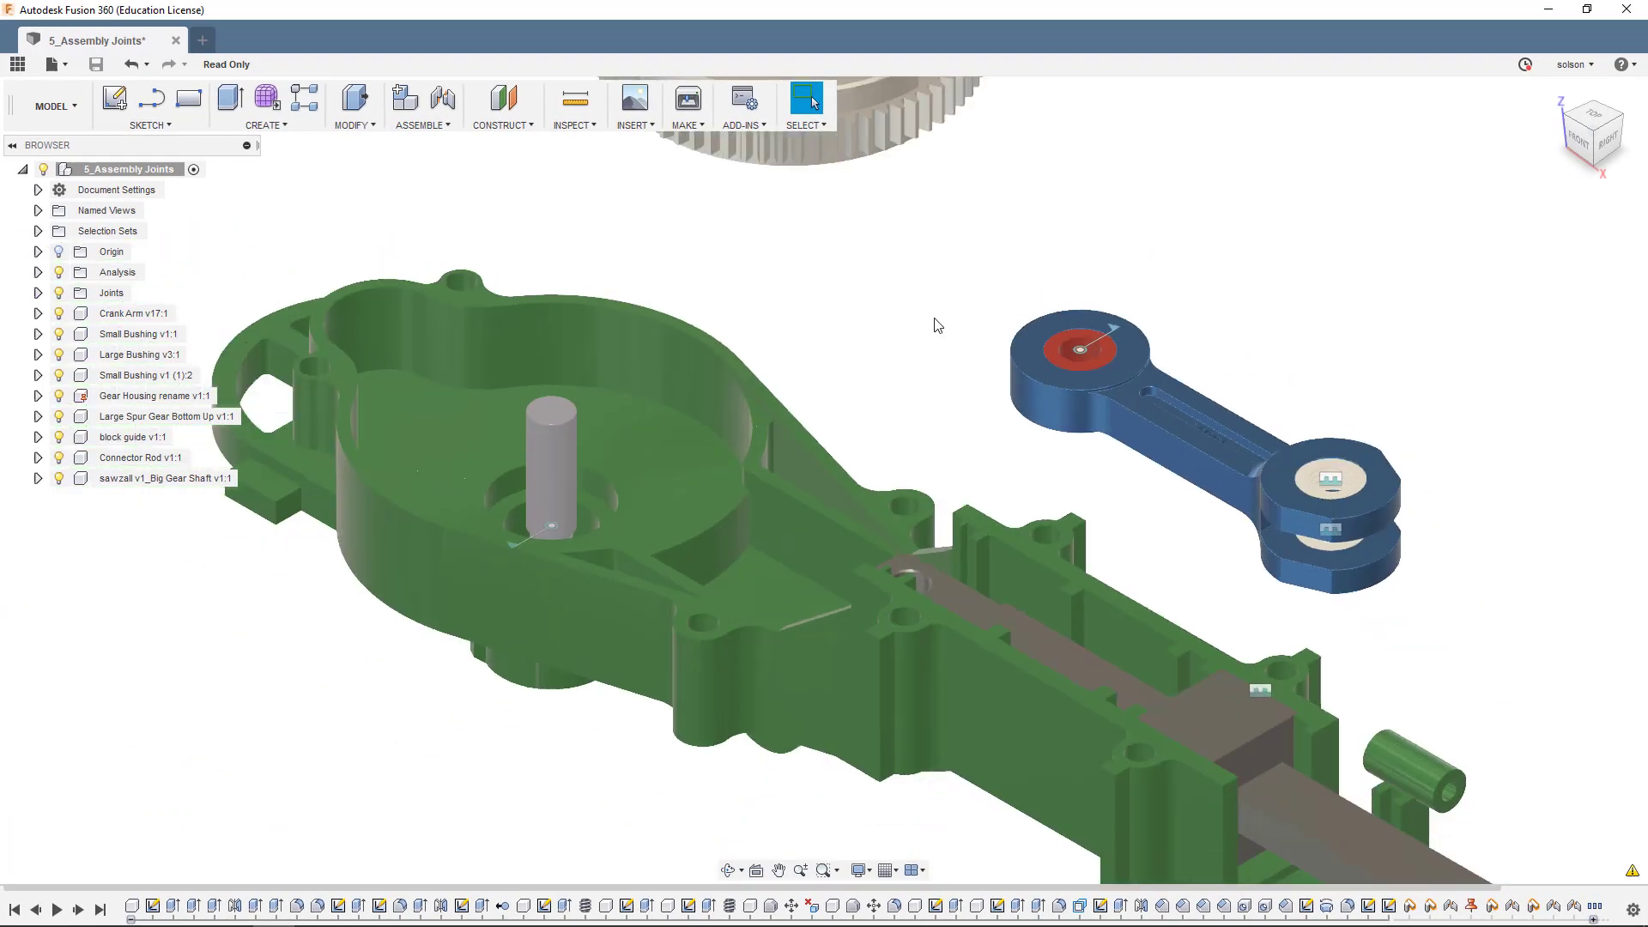
middle_drag(945, 342, 1055, 500)
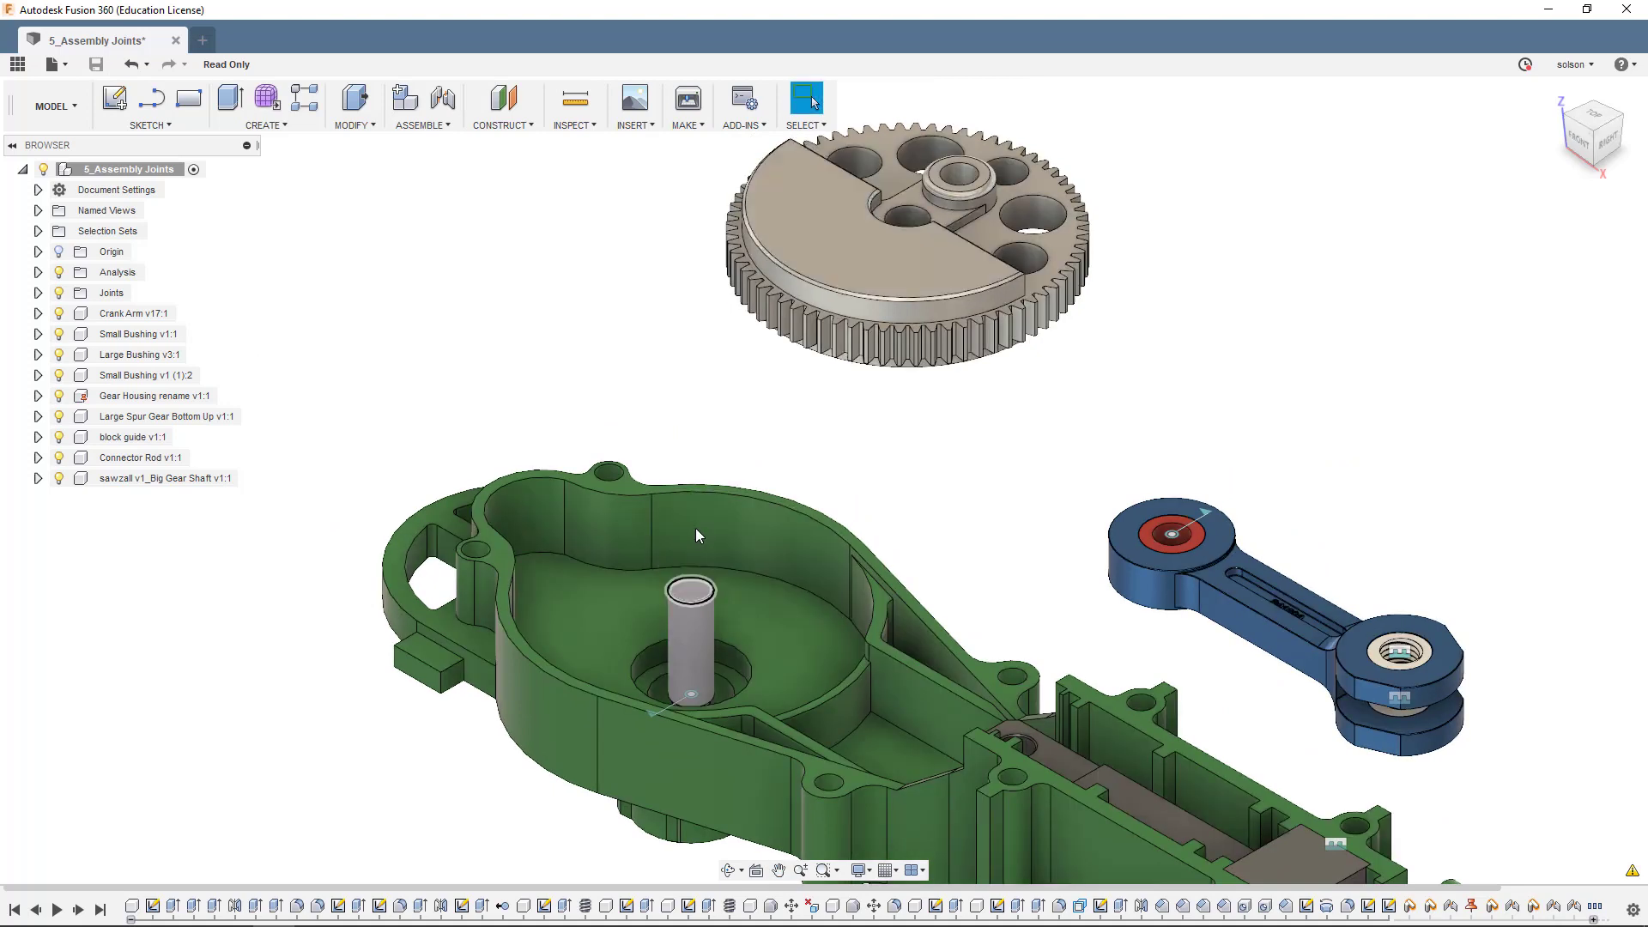
click(442, 100)
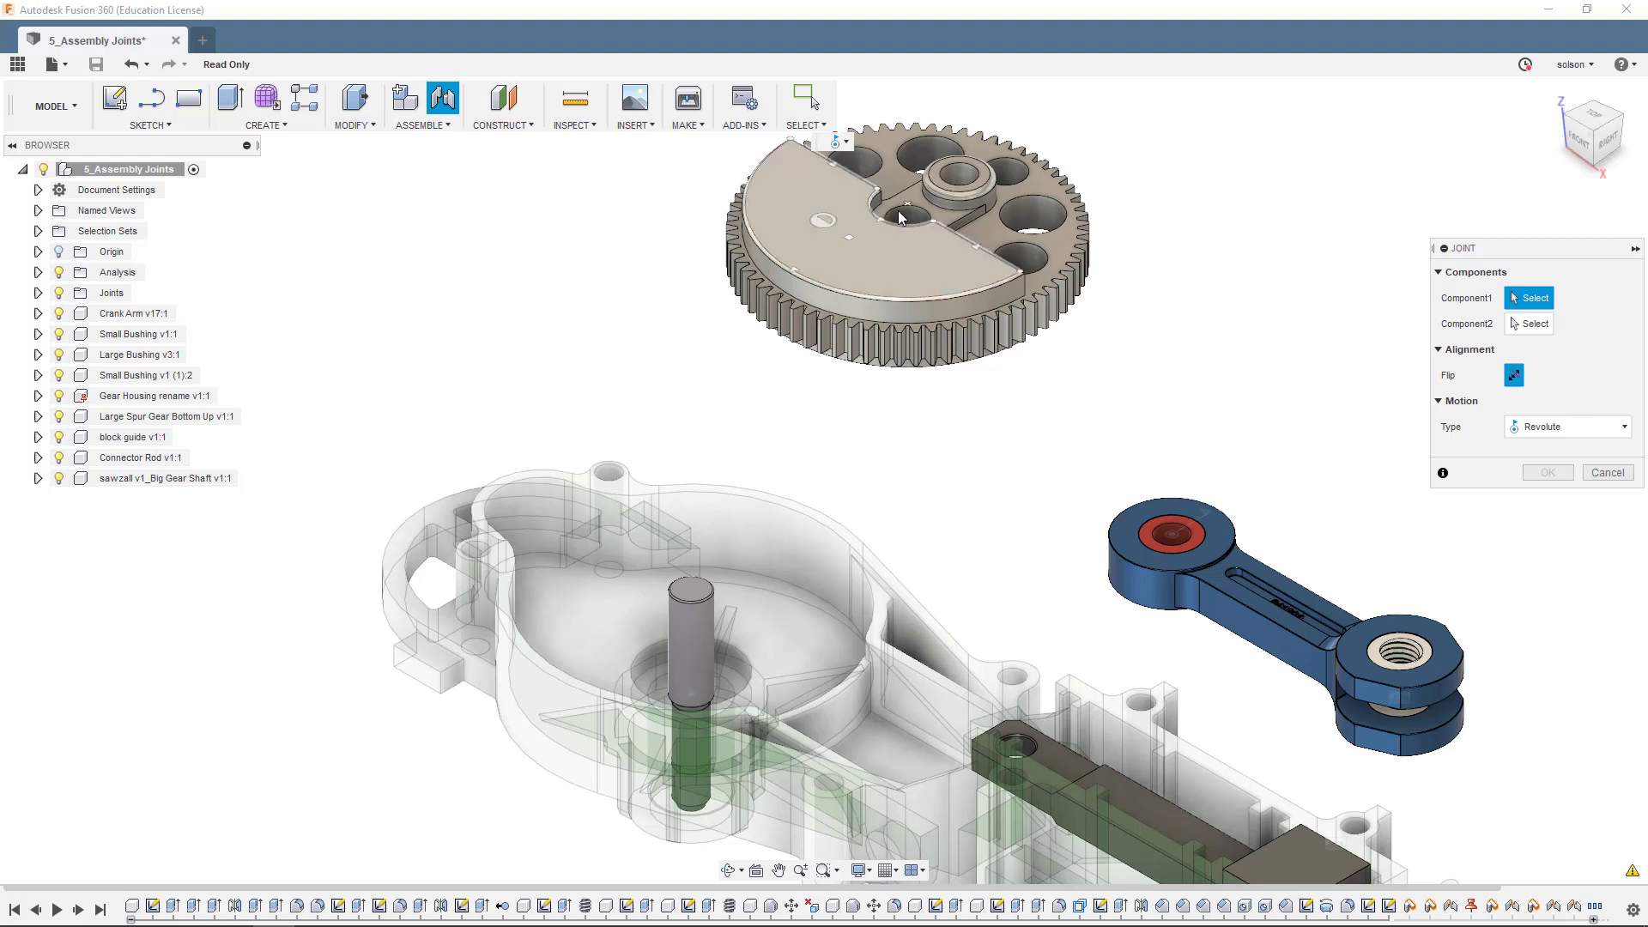
scroll(898, 210, up, 3)
scroll(903, 204, up, 2)
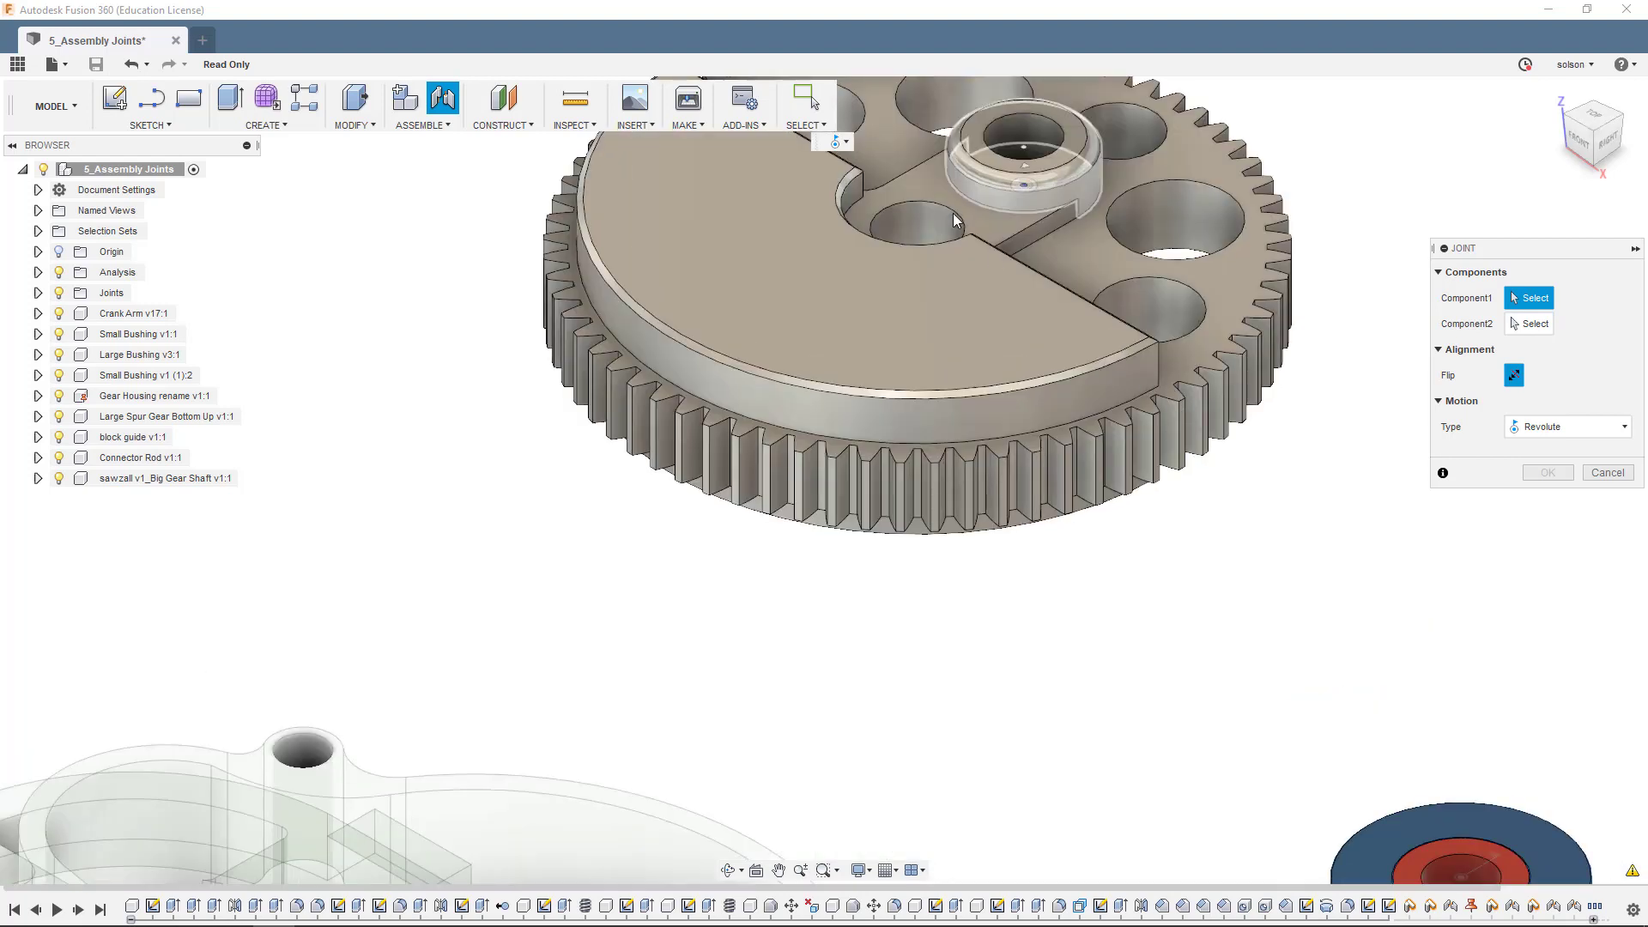
scroll(908, 194, down, 3)
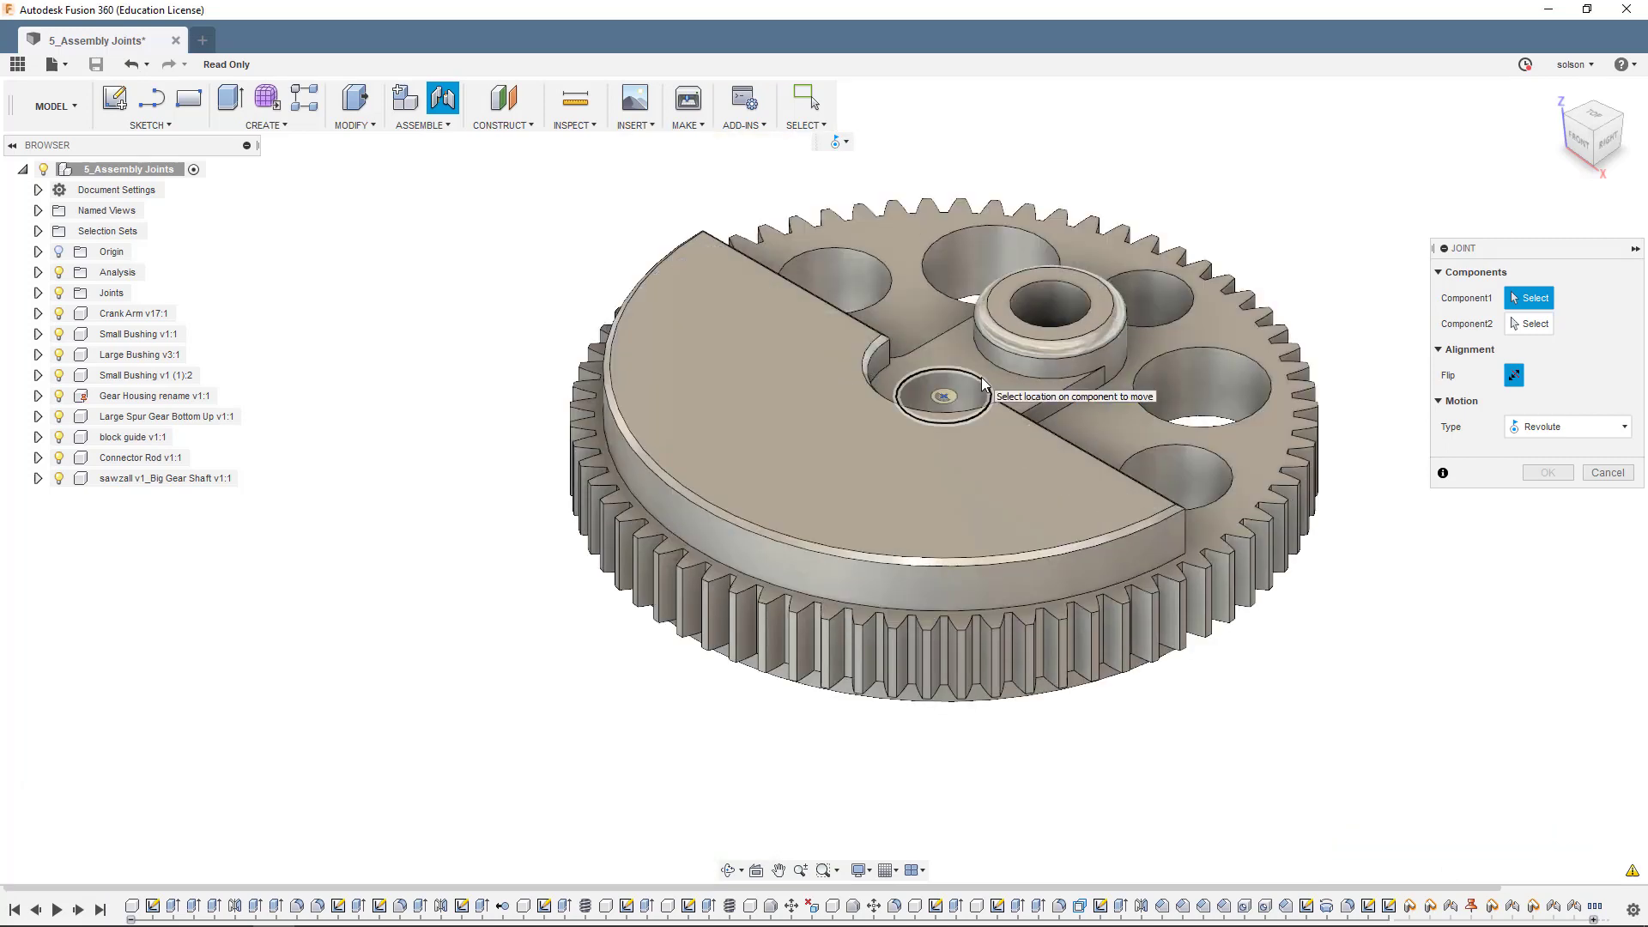
click(948, 334)
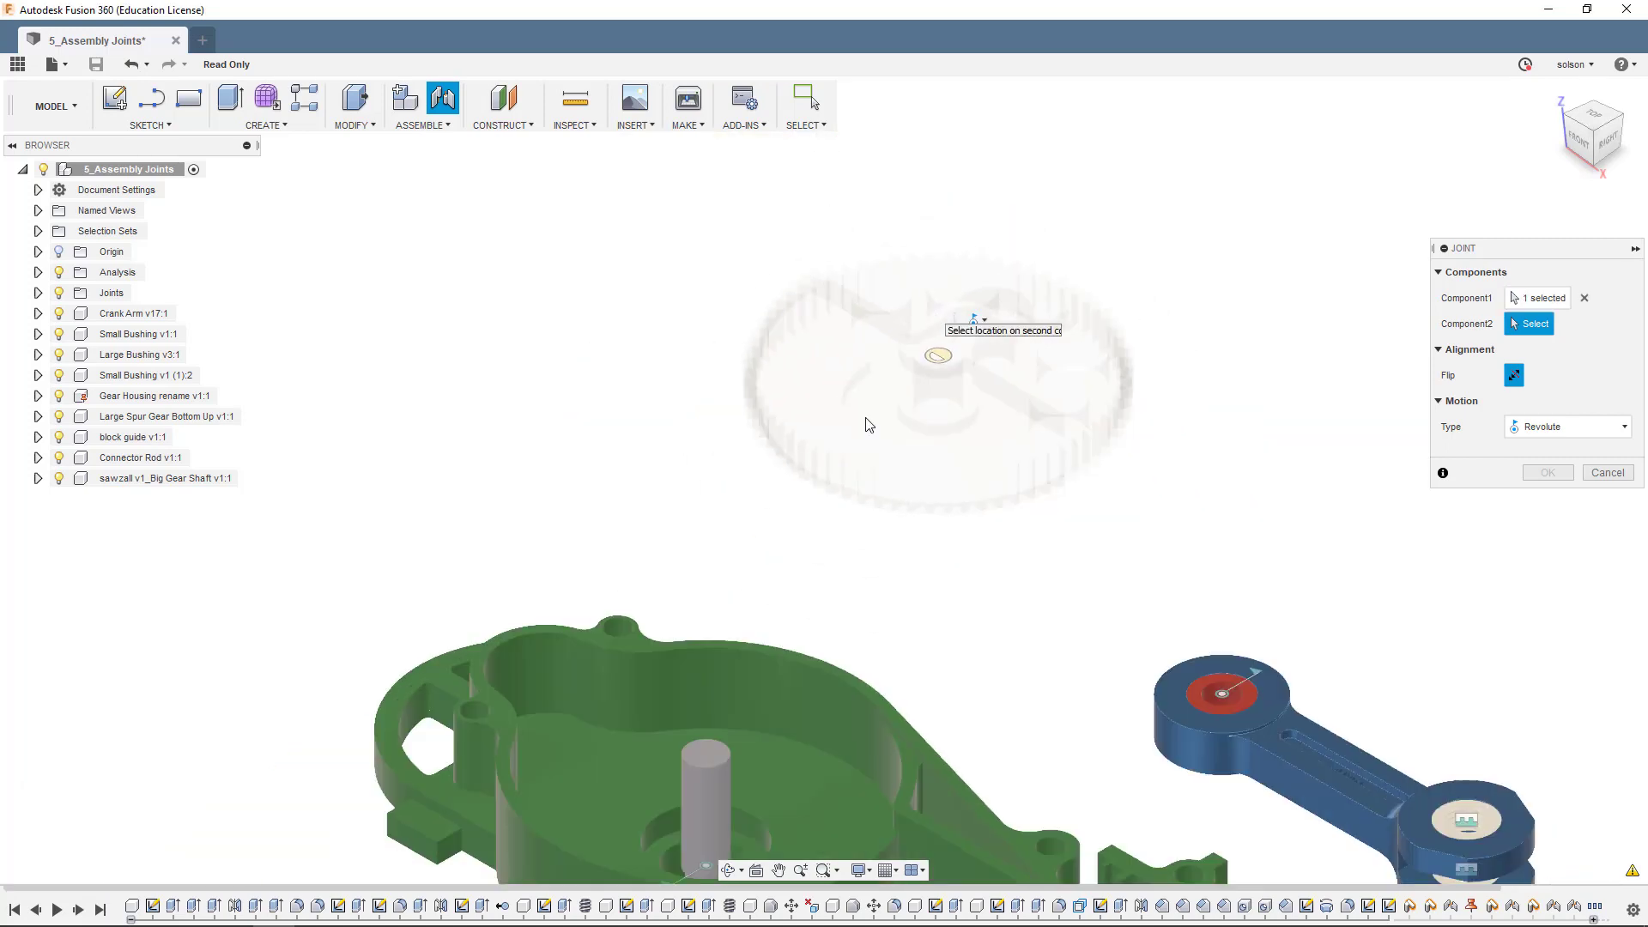
scroll(686, 774, up, 3)
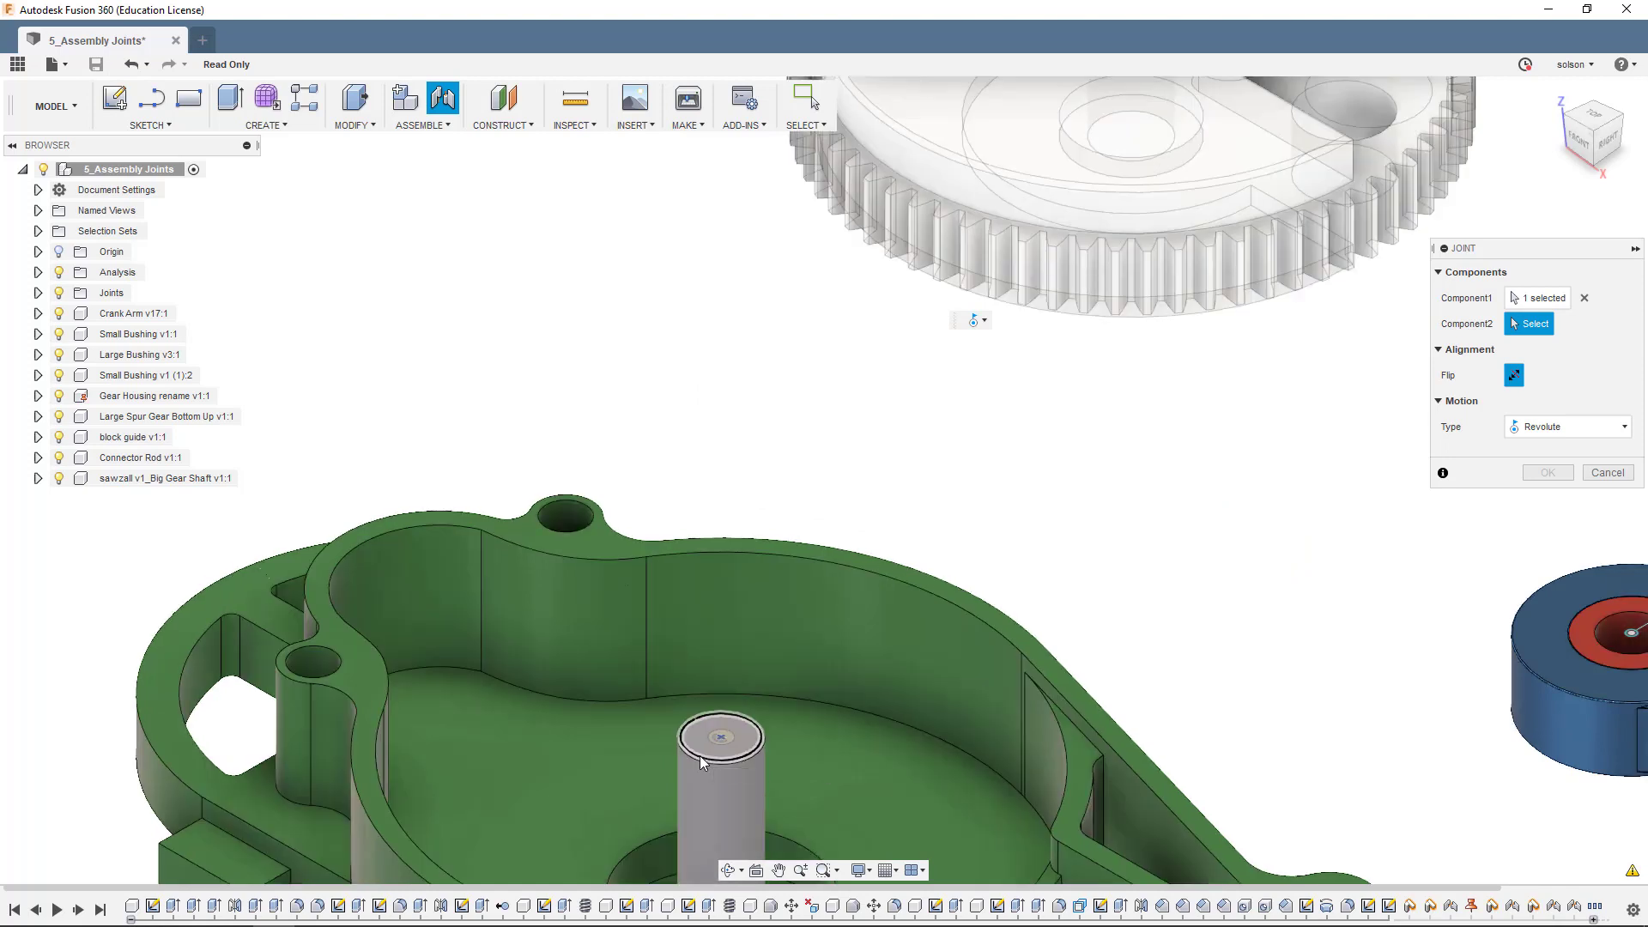
click(721, 736)
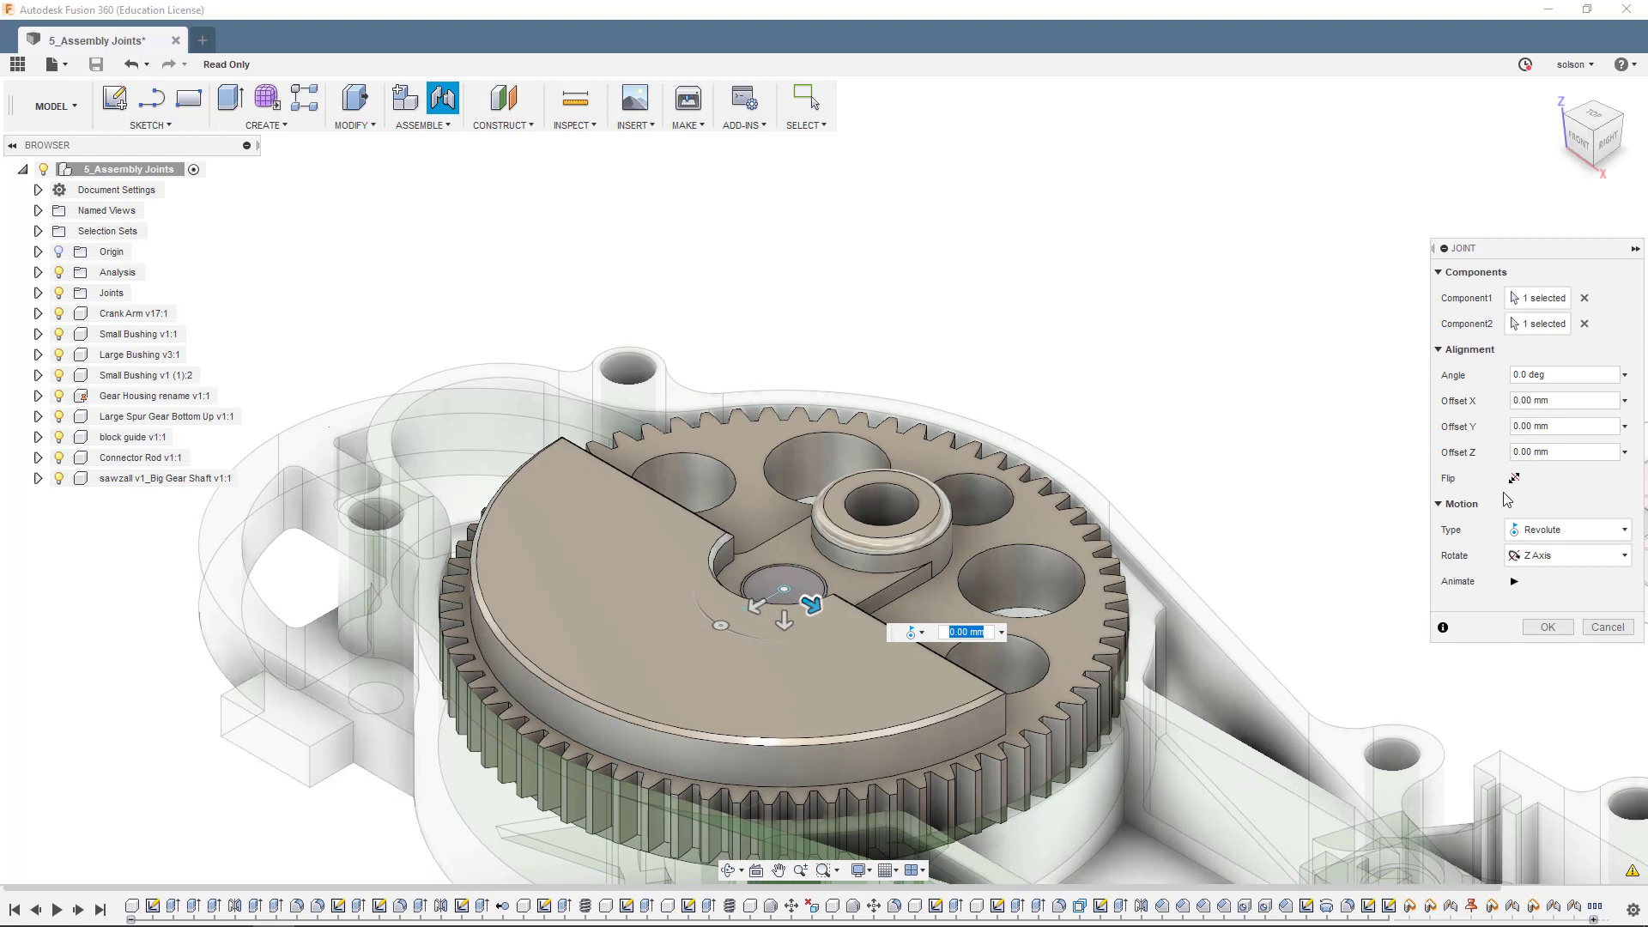
Give the gear joint a -3 Z offset, set its type to Rigid, and commit it
click(1562, 452)
text(-3)
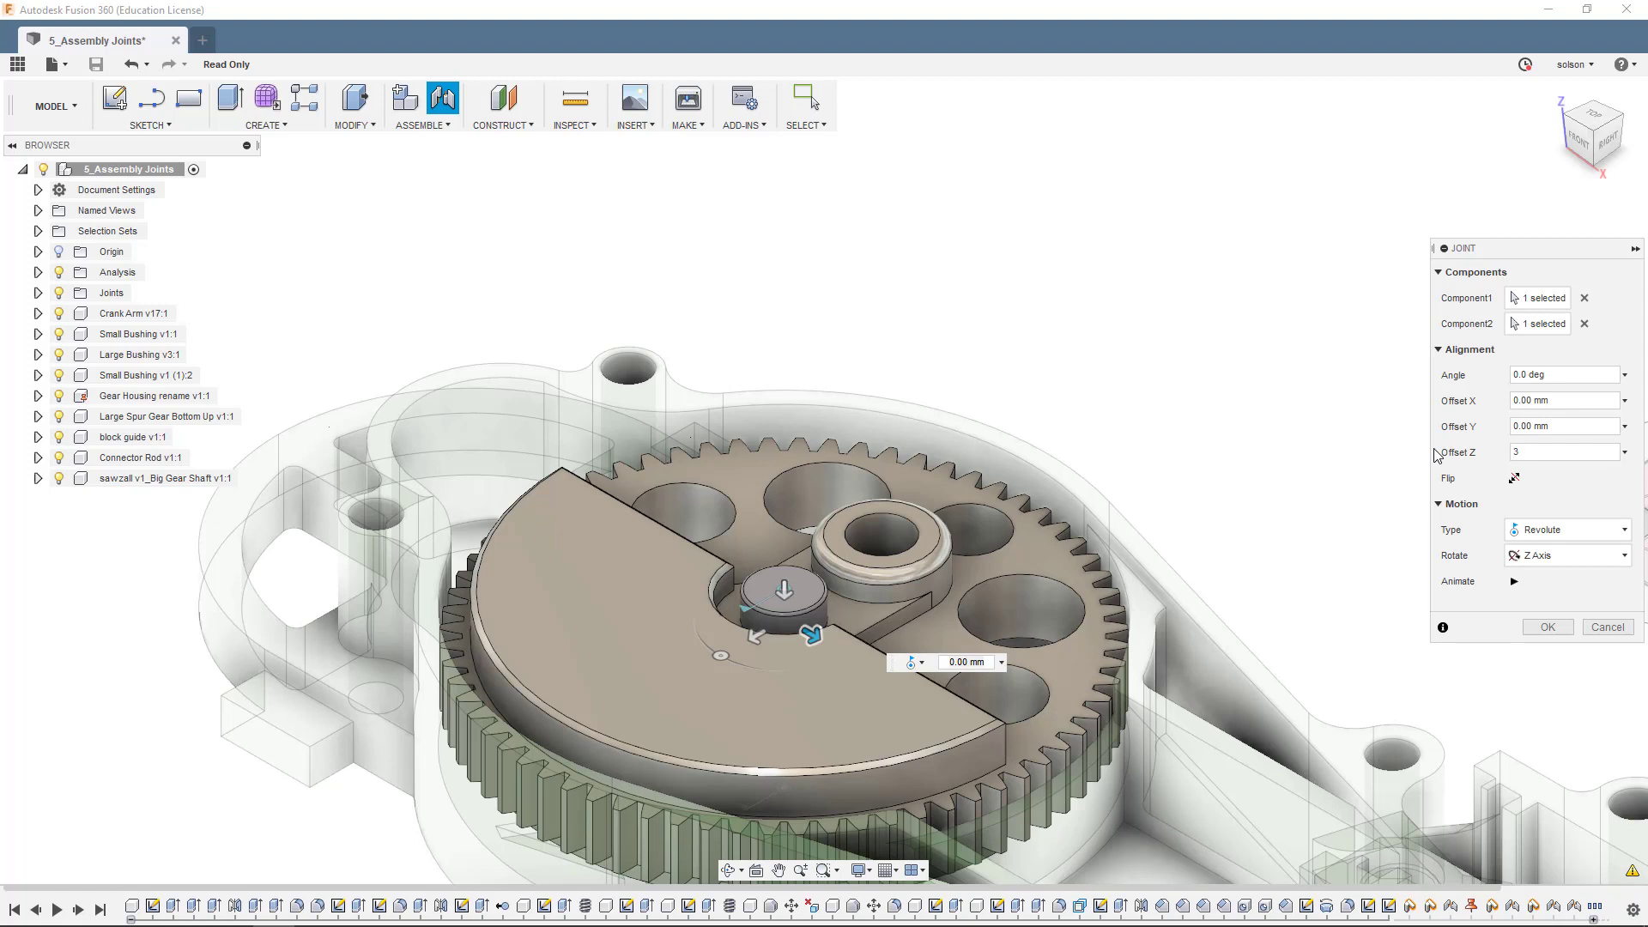
click(1570, 534)
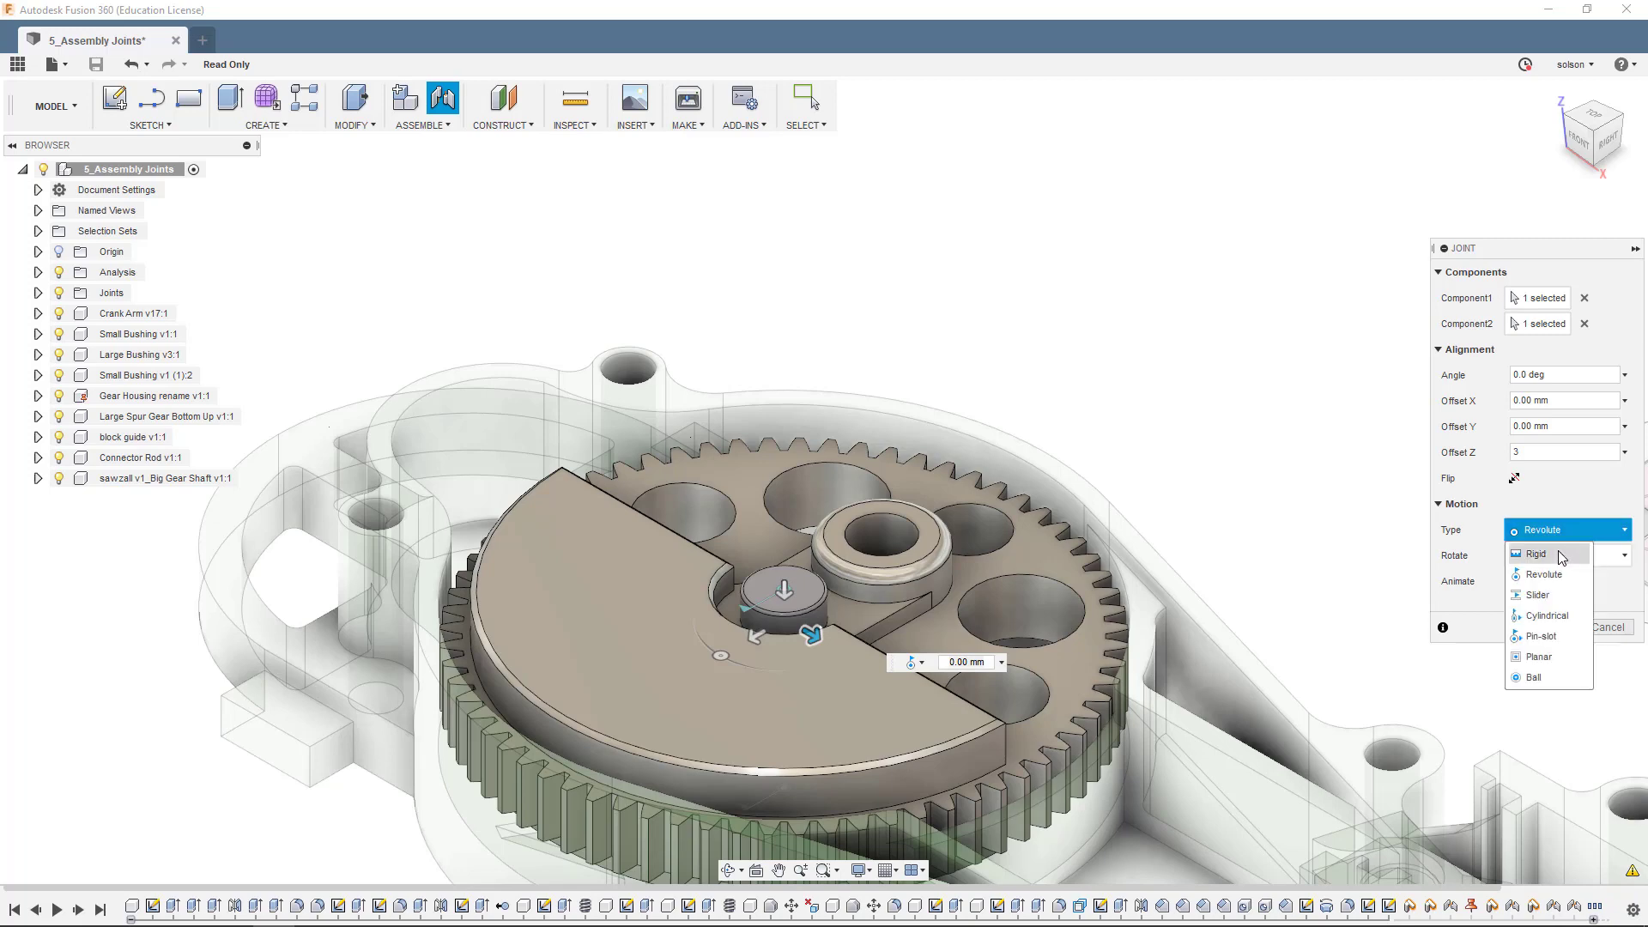
click(1557, 555)
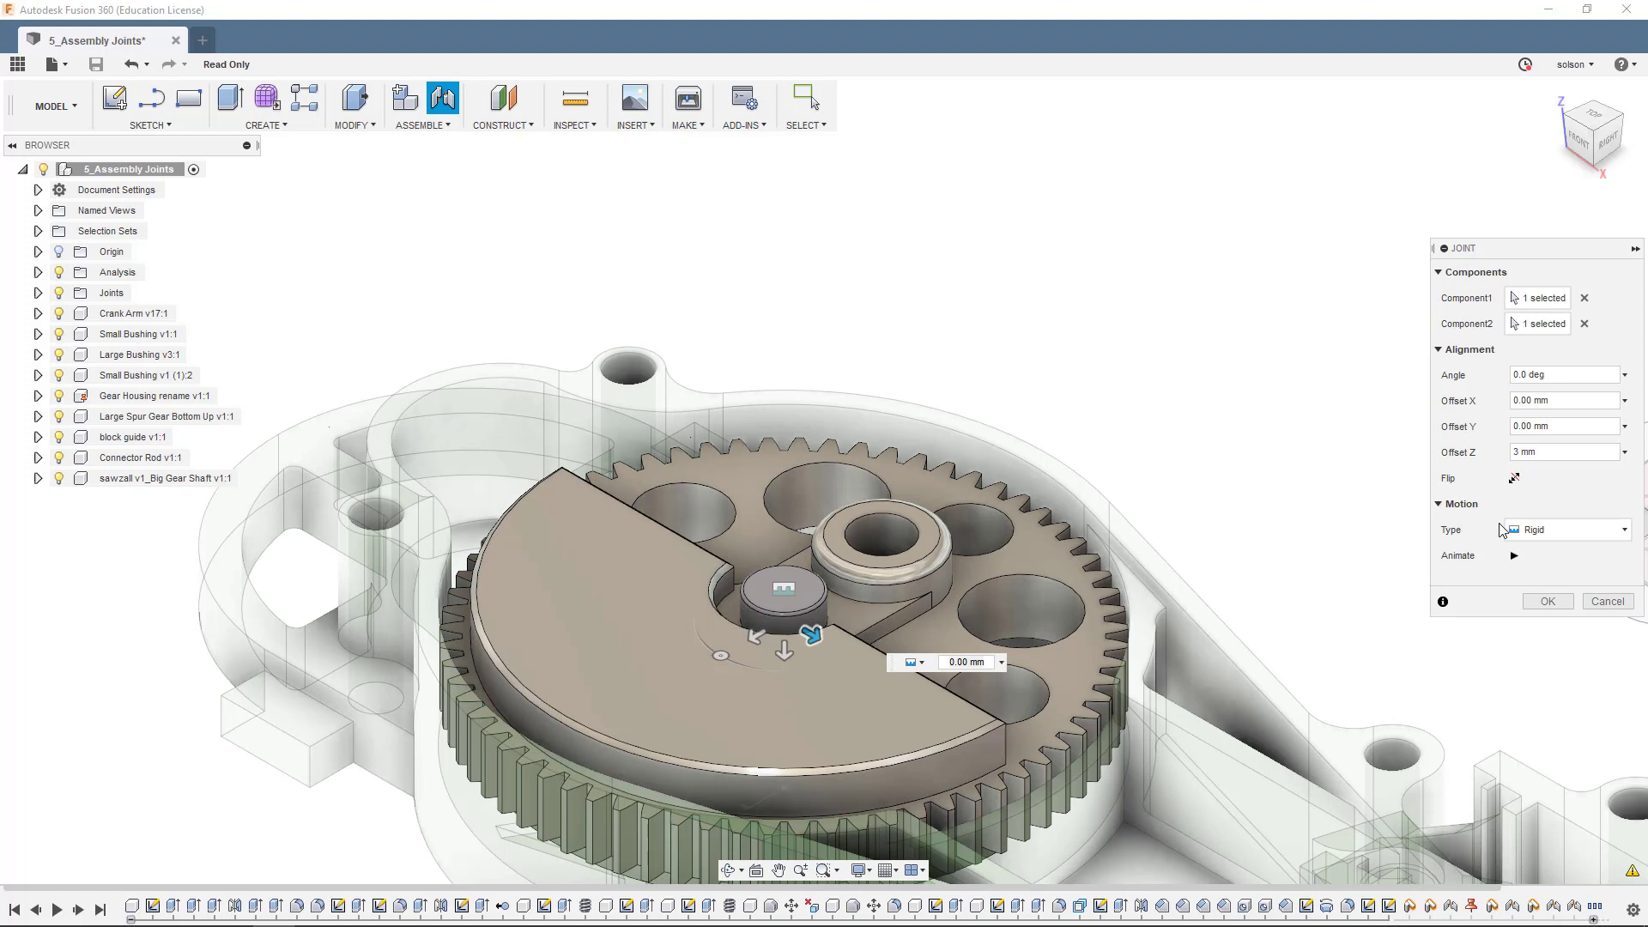
key(Return)
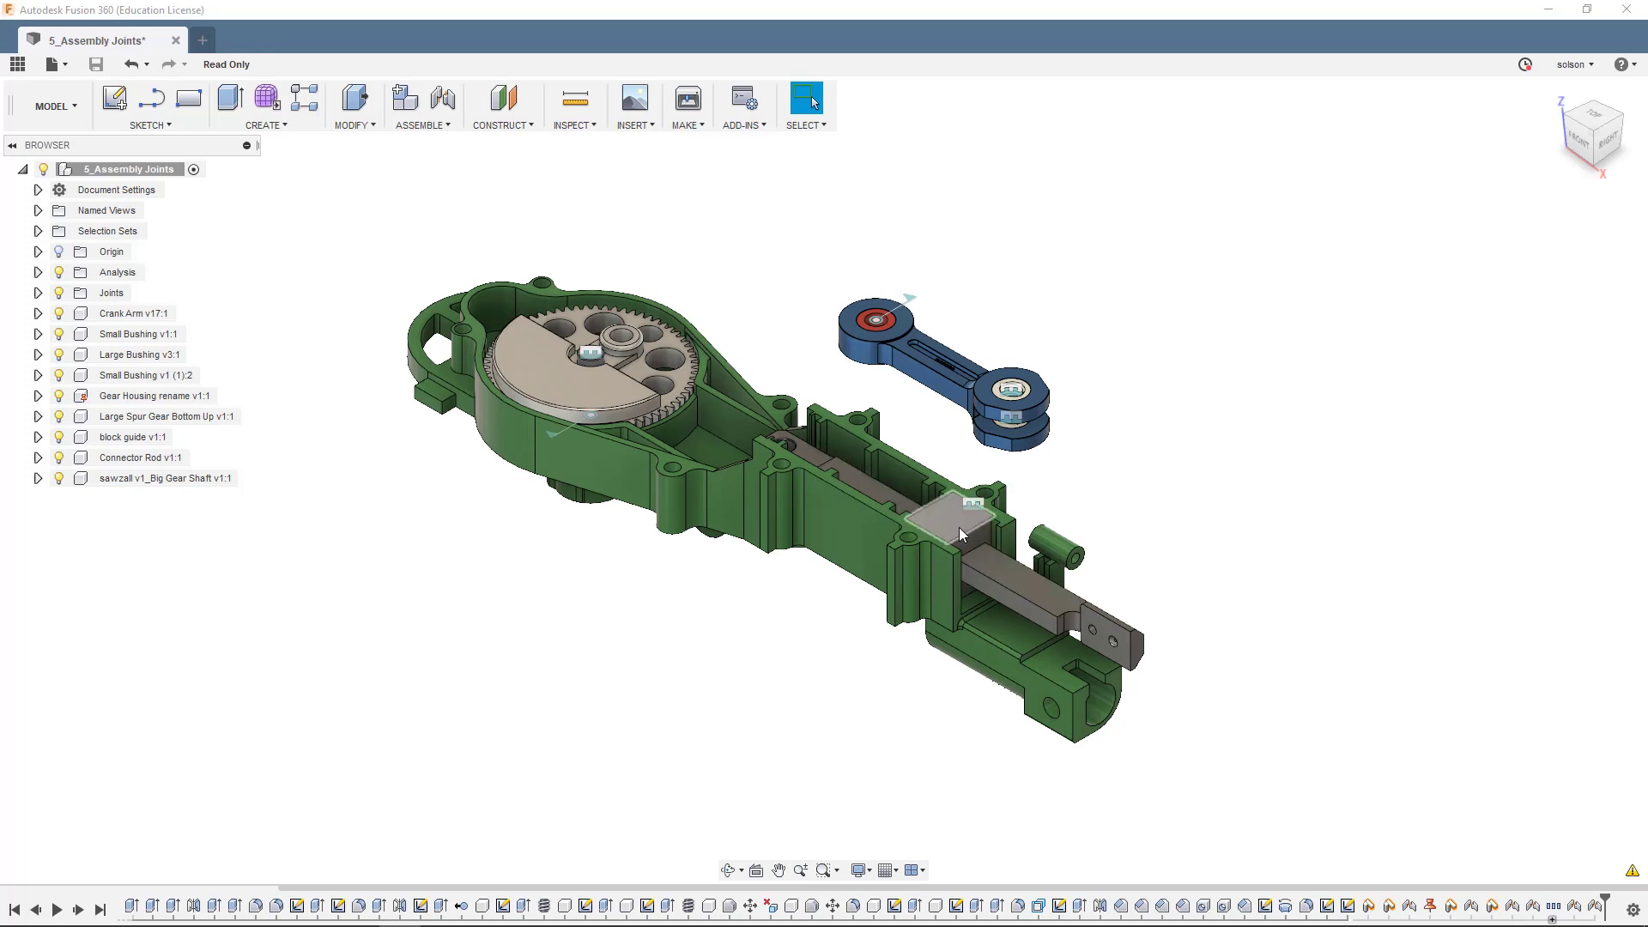
Zoom in and drag the block guide to check the linkage moves
scroll(1059, 525, up, 2)
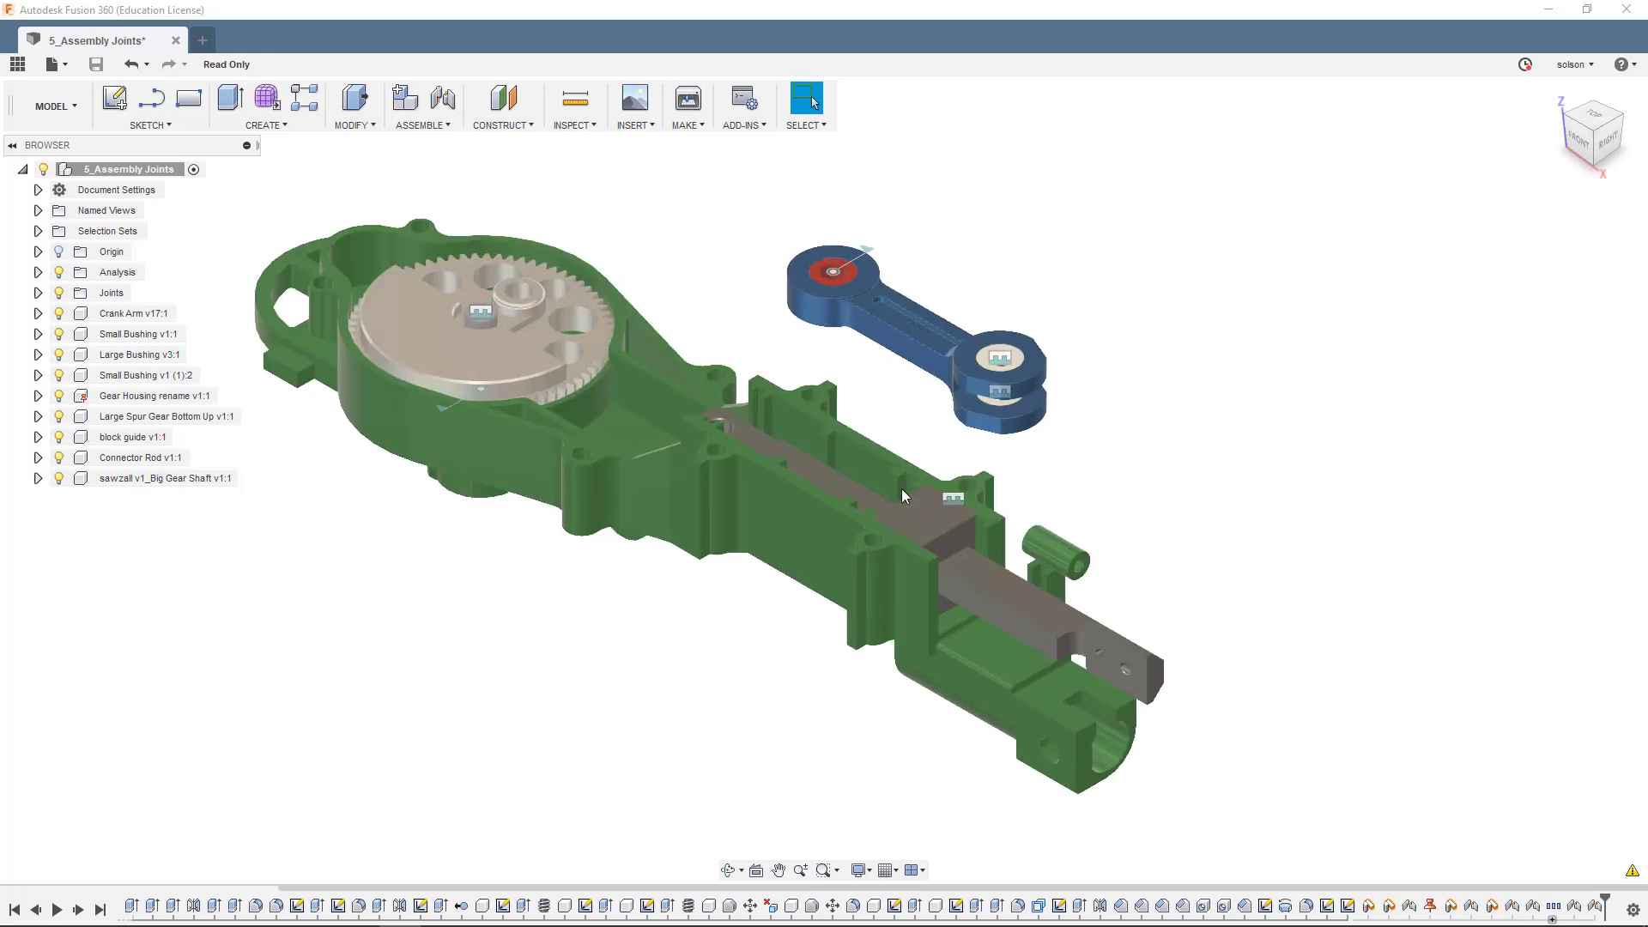
scroll(909, 463, up, 2)
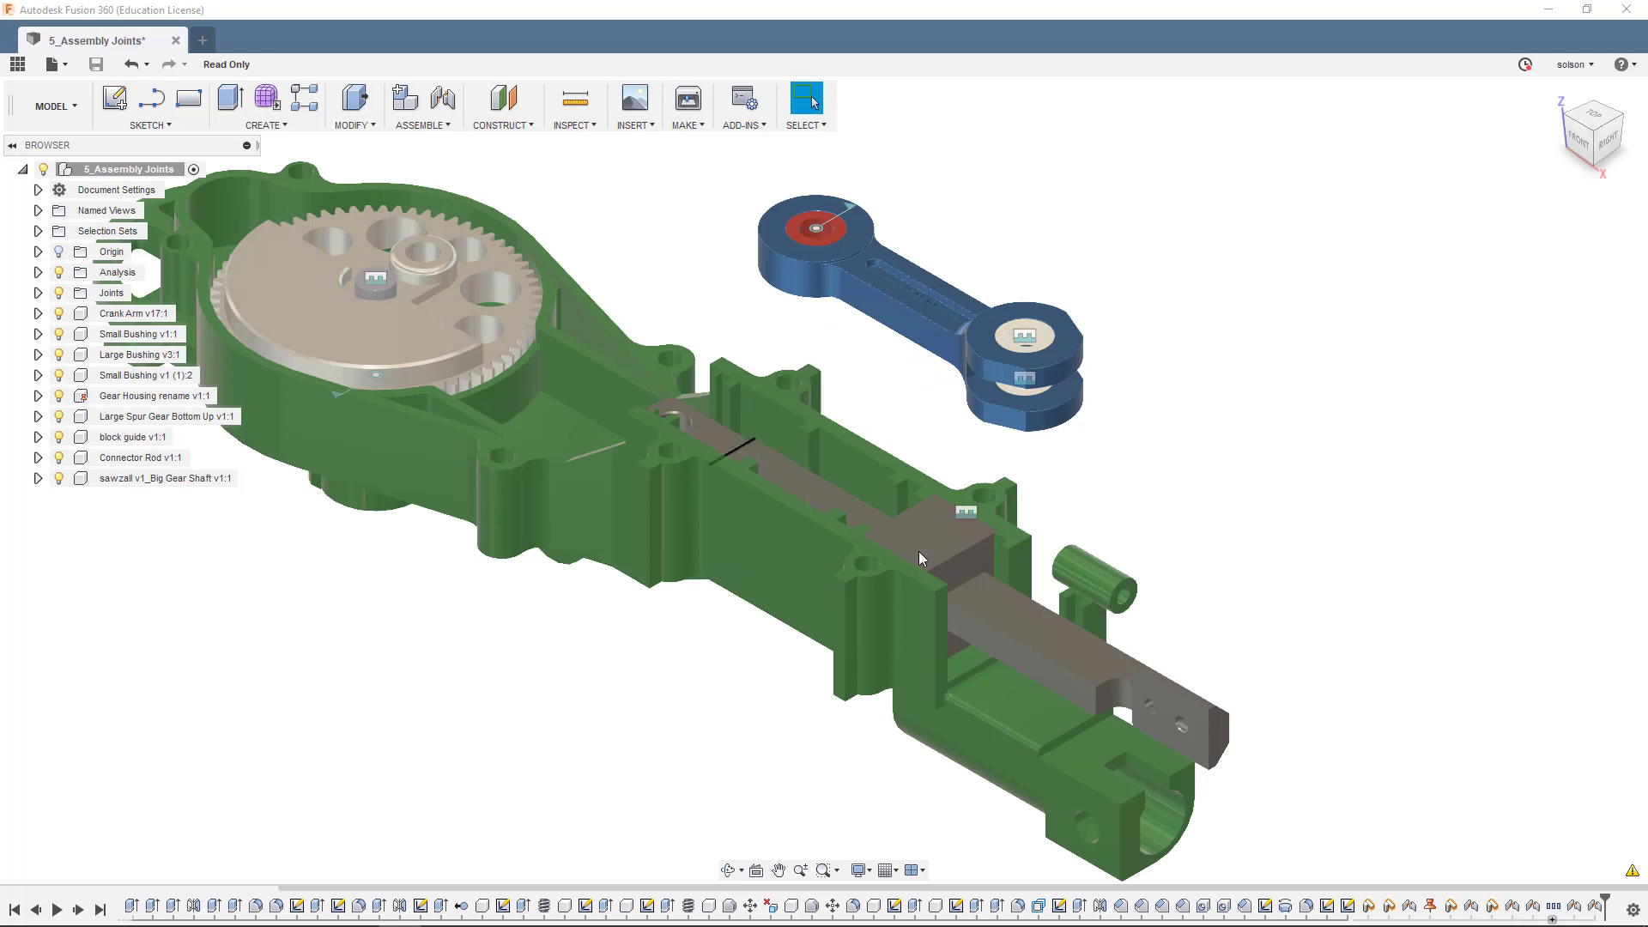
drag(919, 551, 1044, 647)
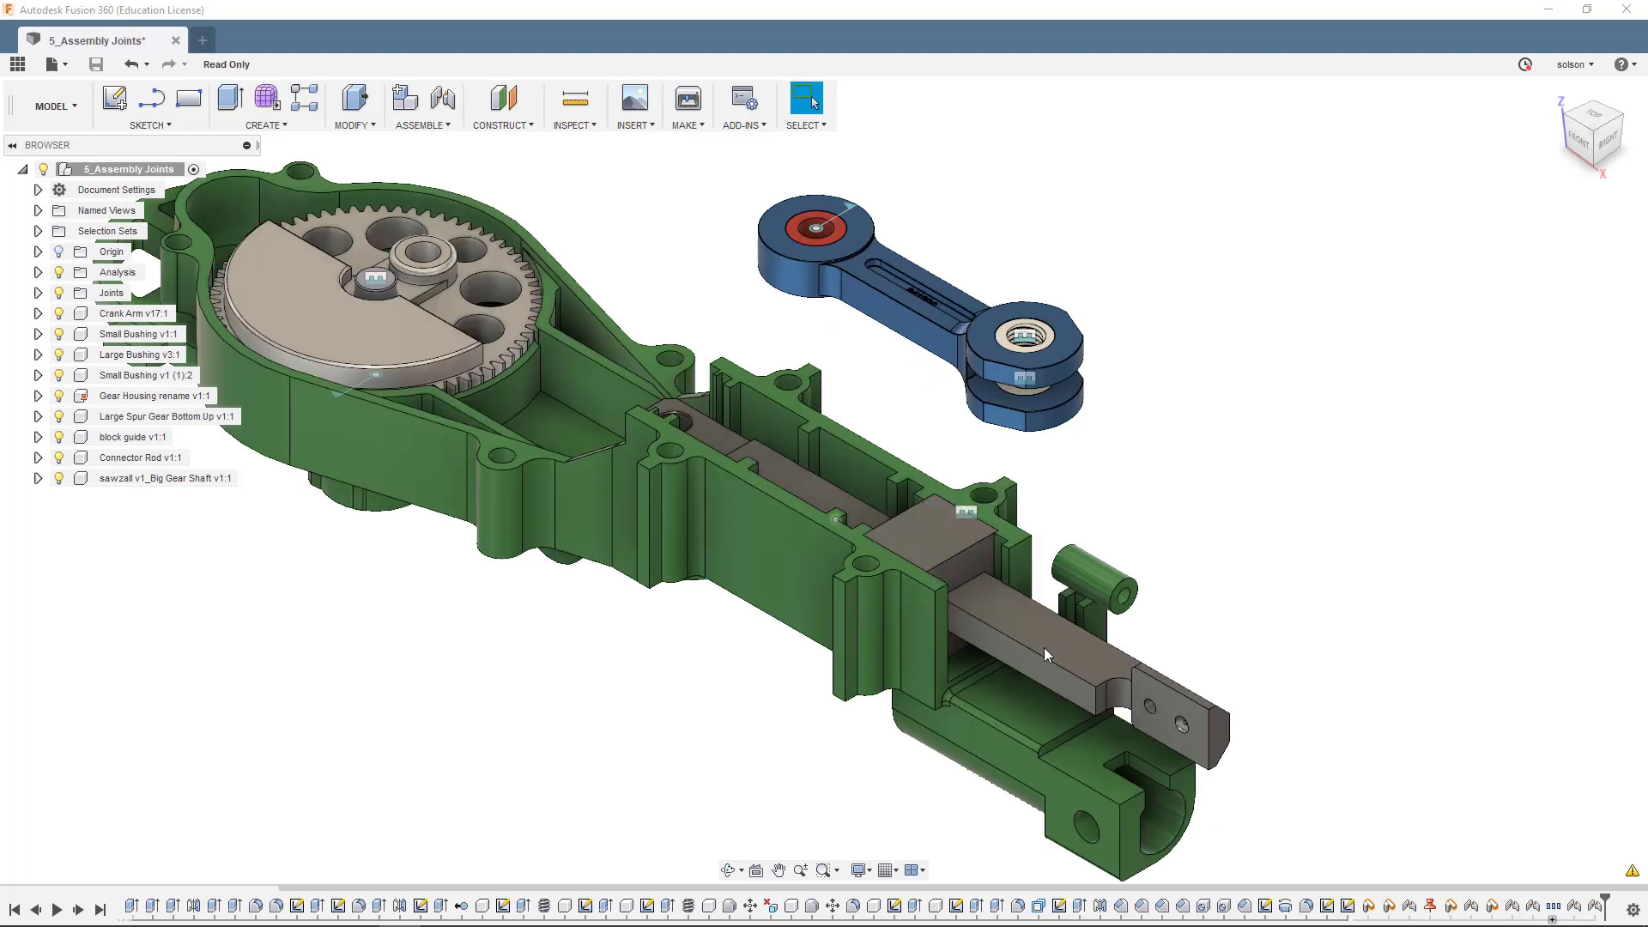
Start an As-built Joint with the connector rod and block guide as its components
click(440, 125)
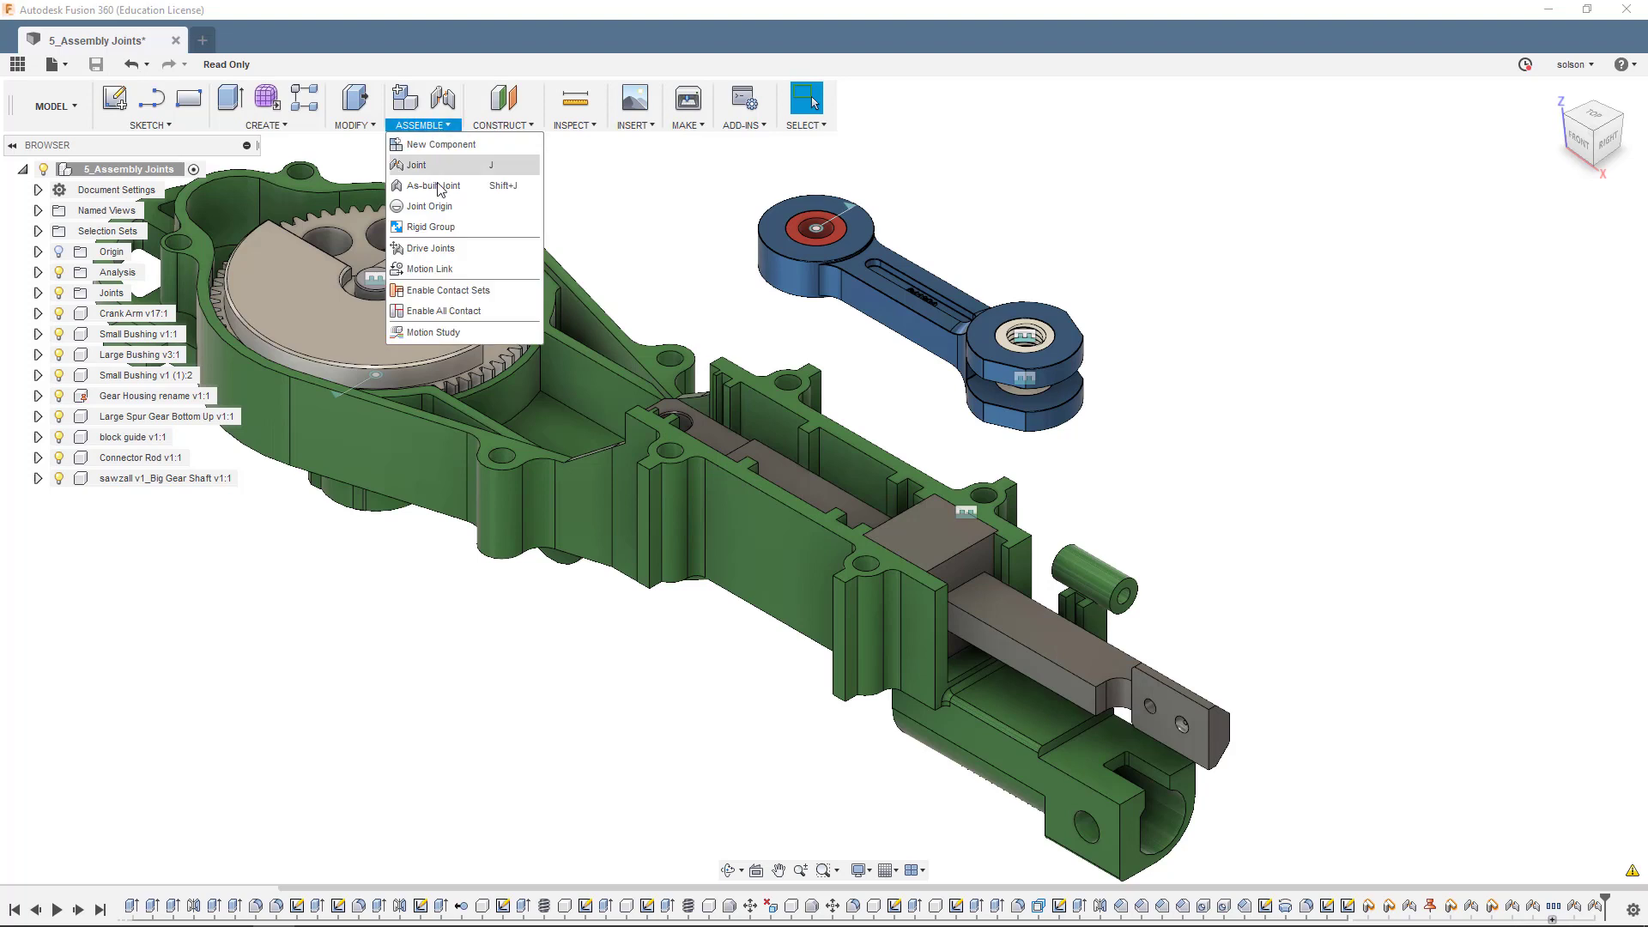
mouse_move(438, 189)
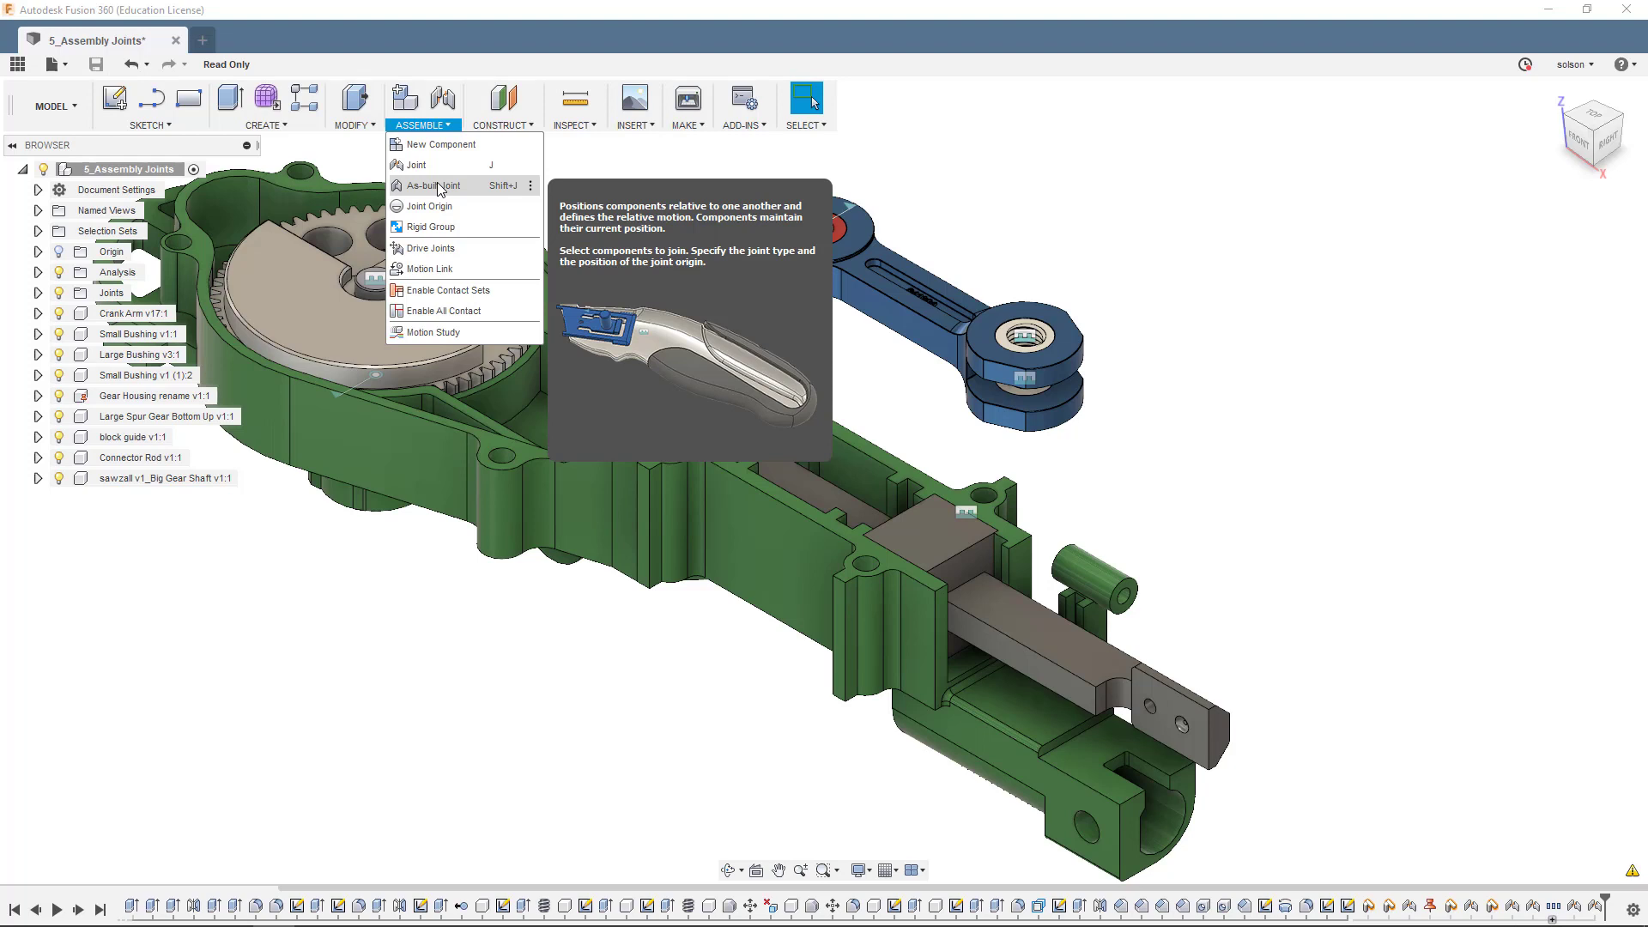
click(438, 186)
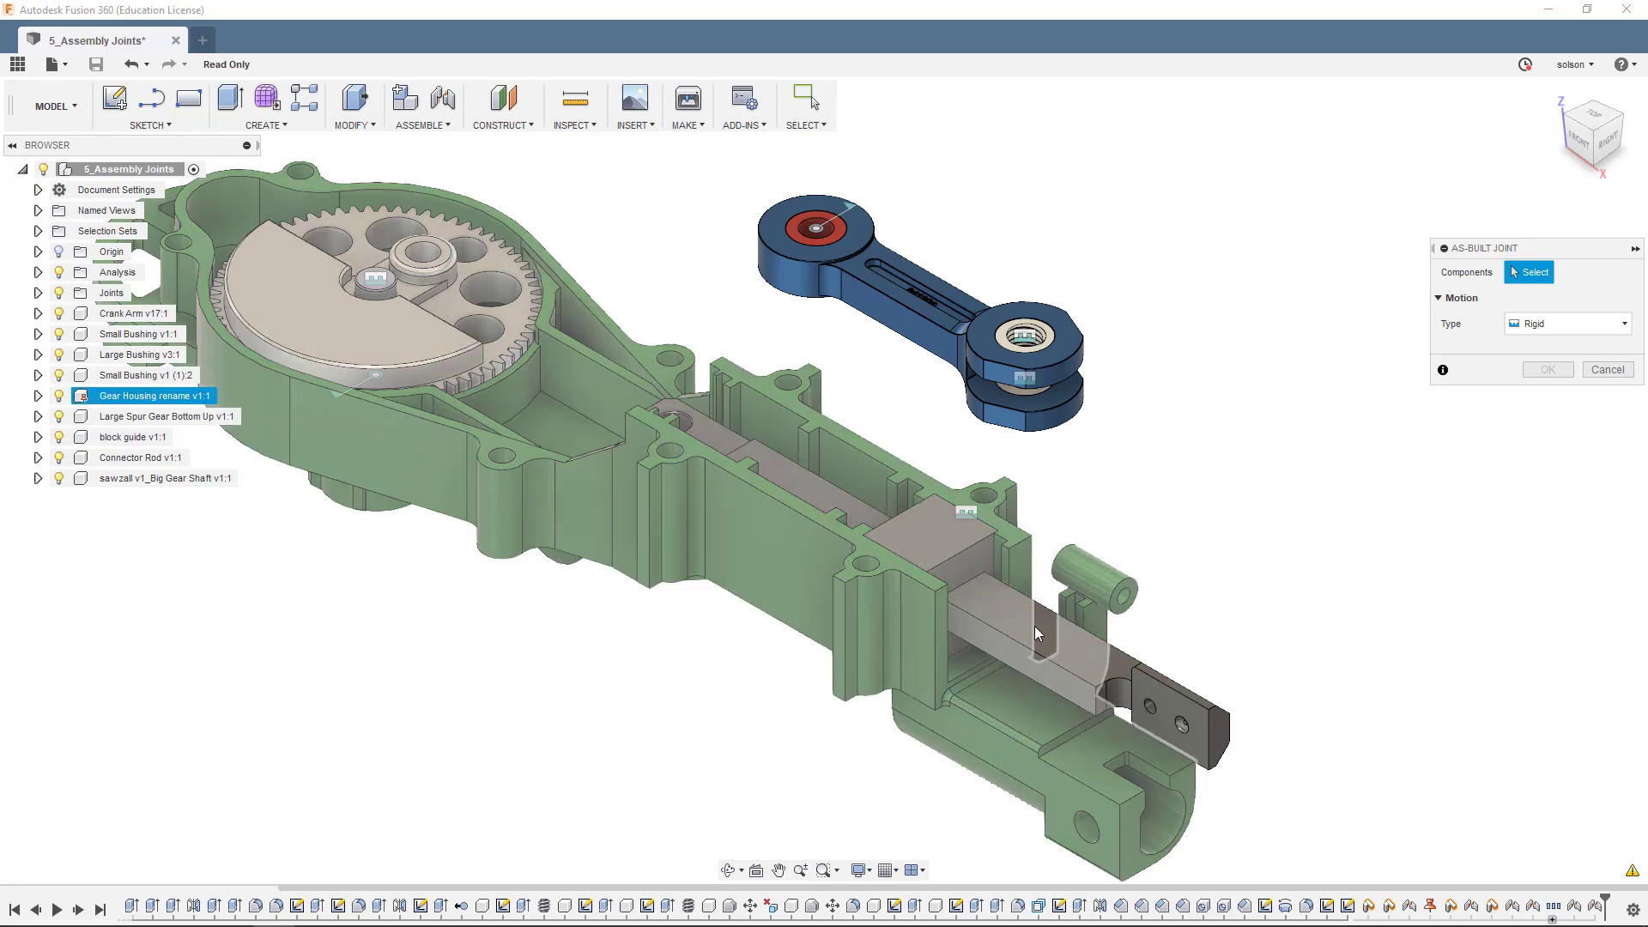
click(962, 550)
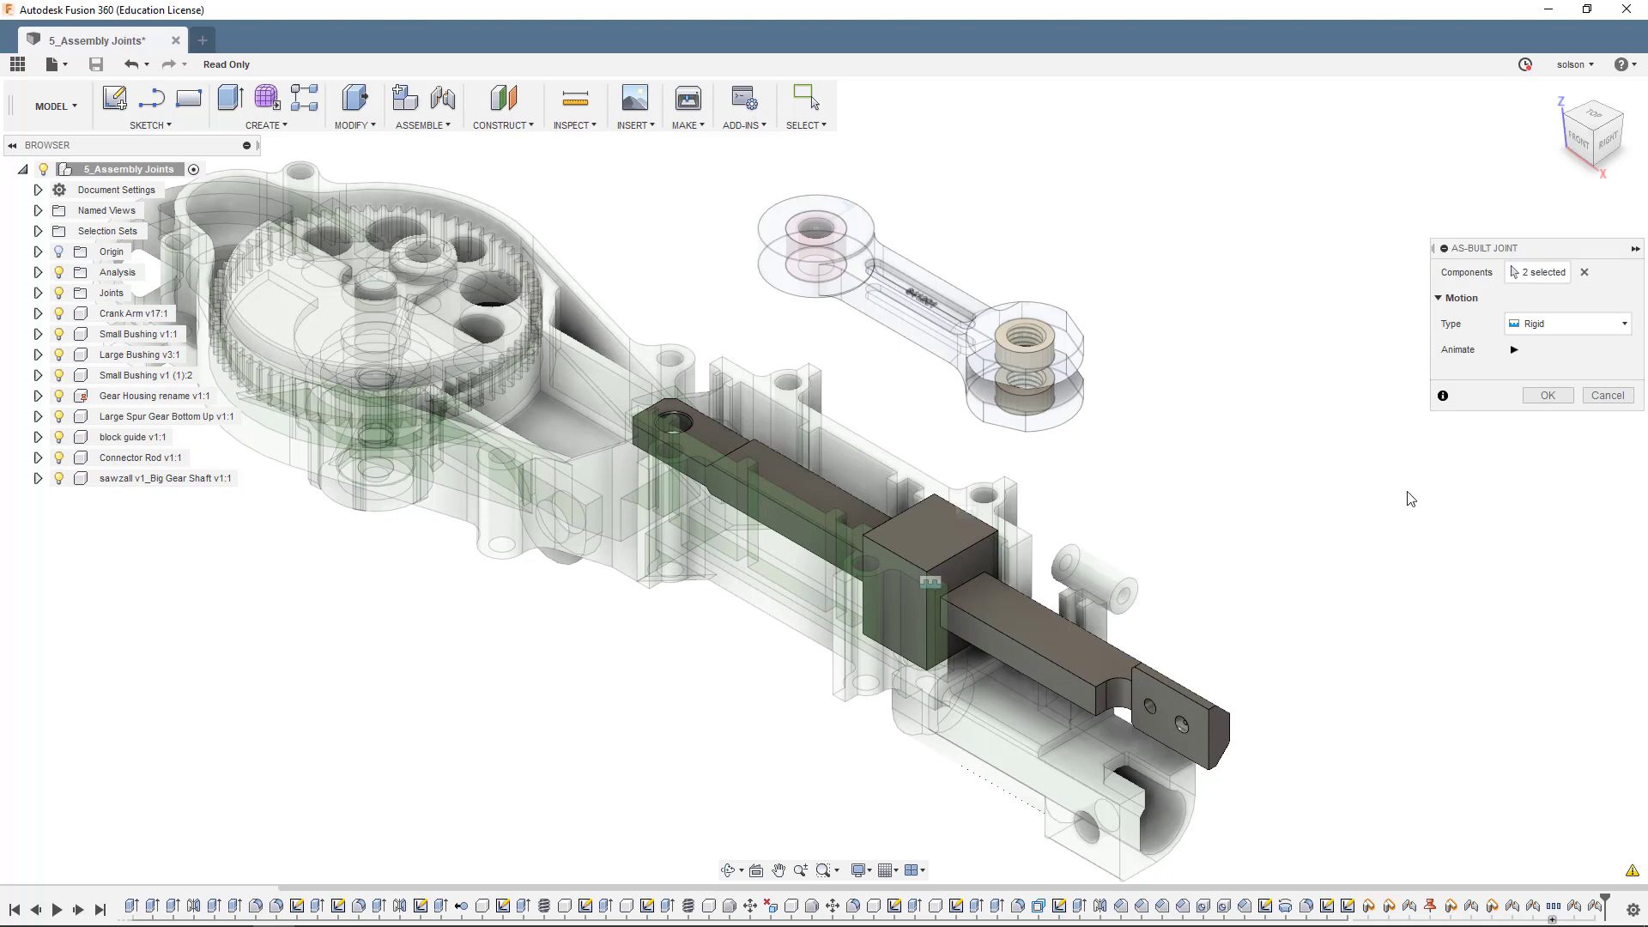
Switch the as-built joint type to Slider, trying and then clearing a bar edge as position
click(1612, 324)
click(1541, 389)
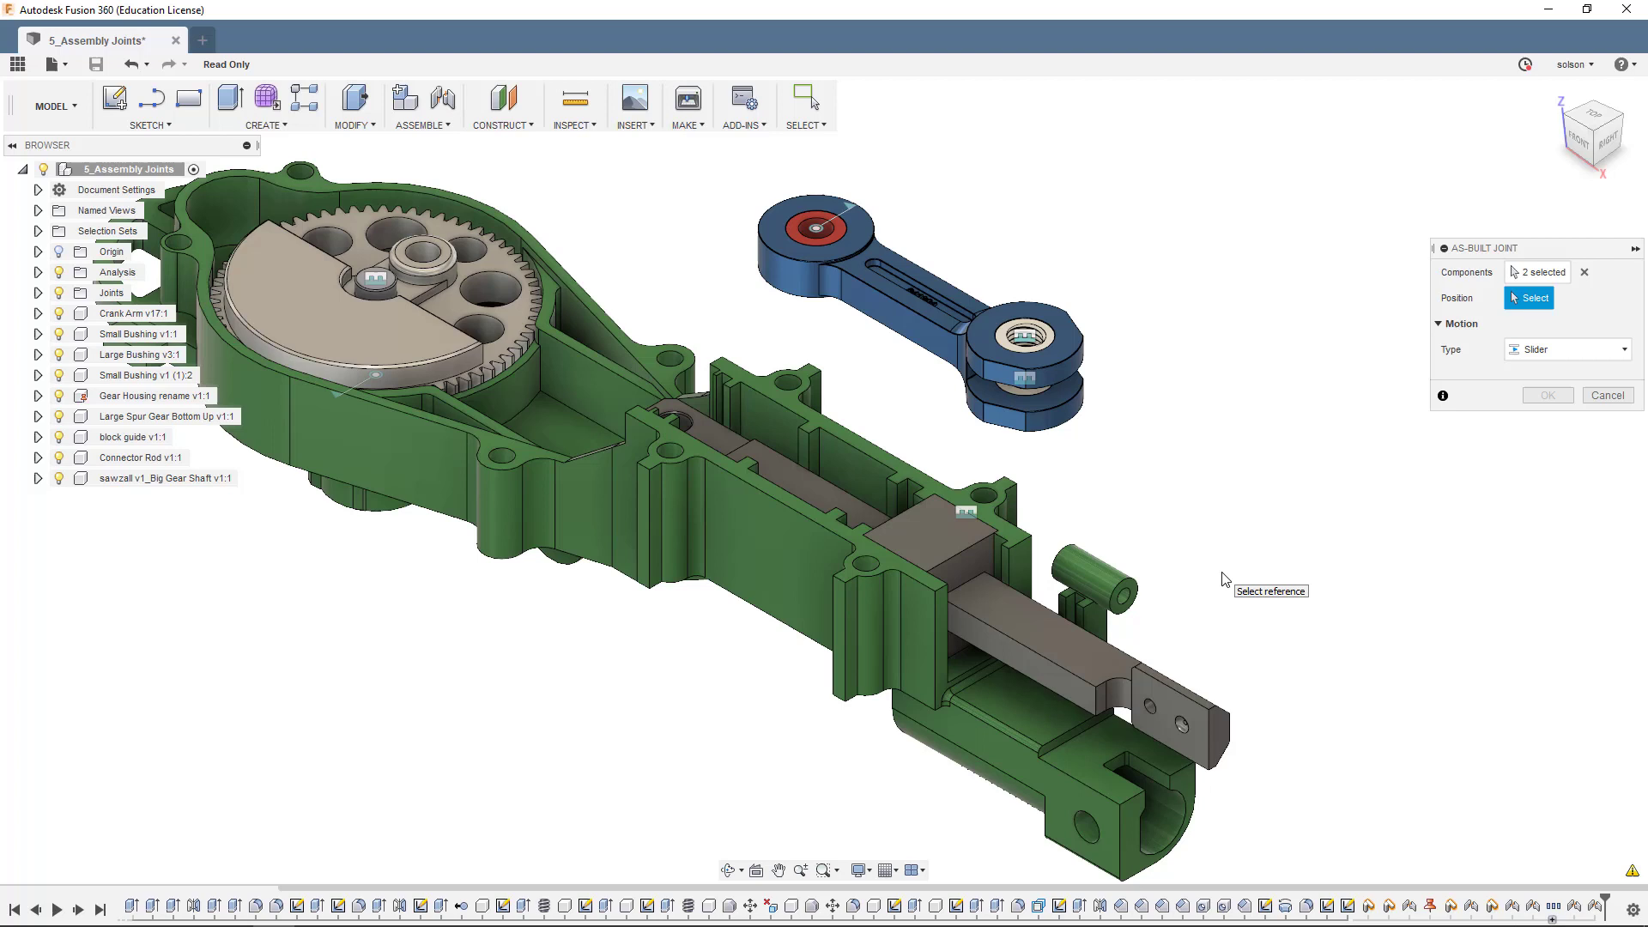
click(1042, 658)
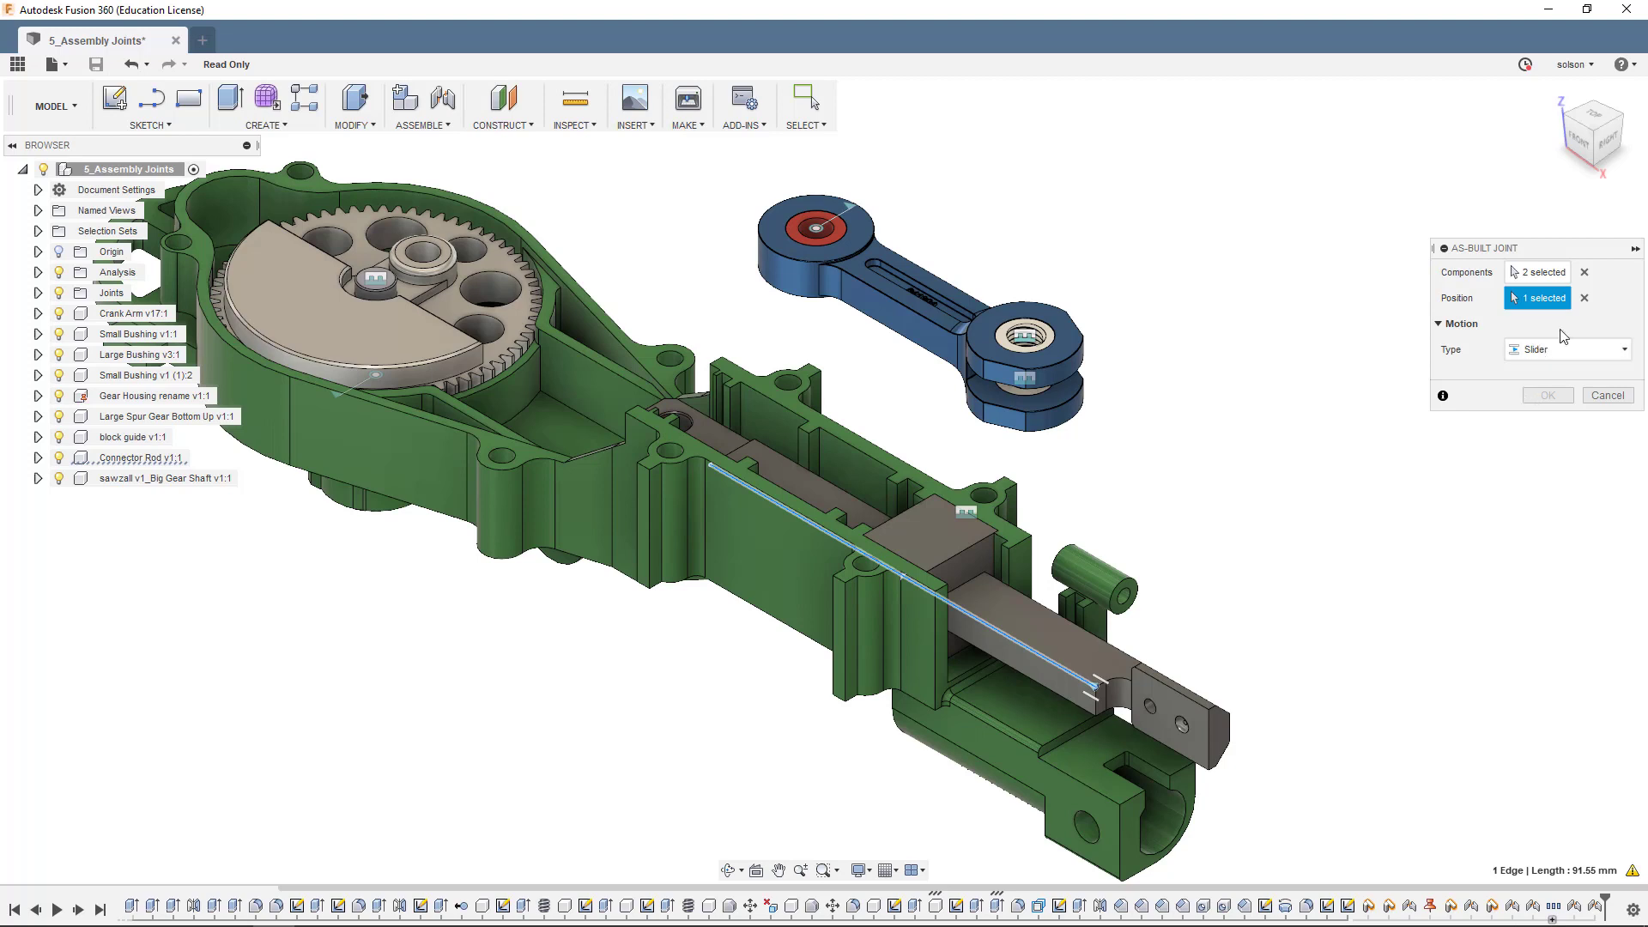
click(1584, 297)
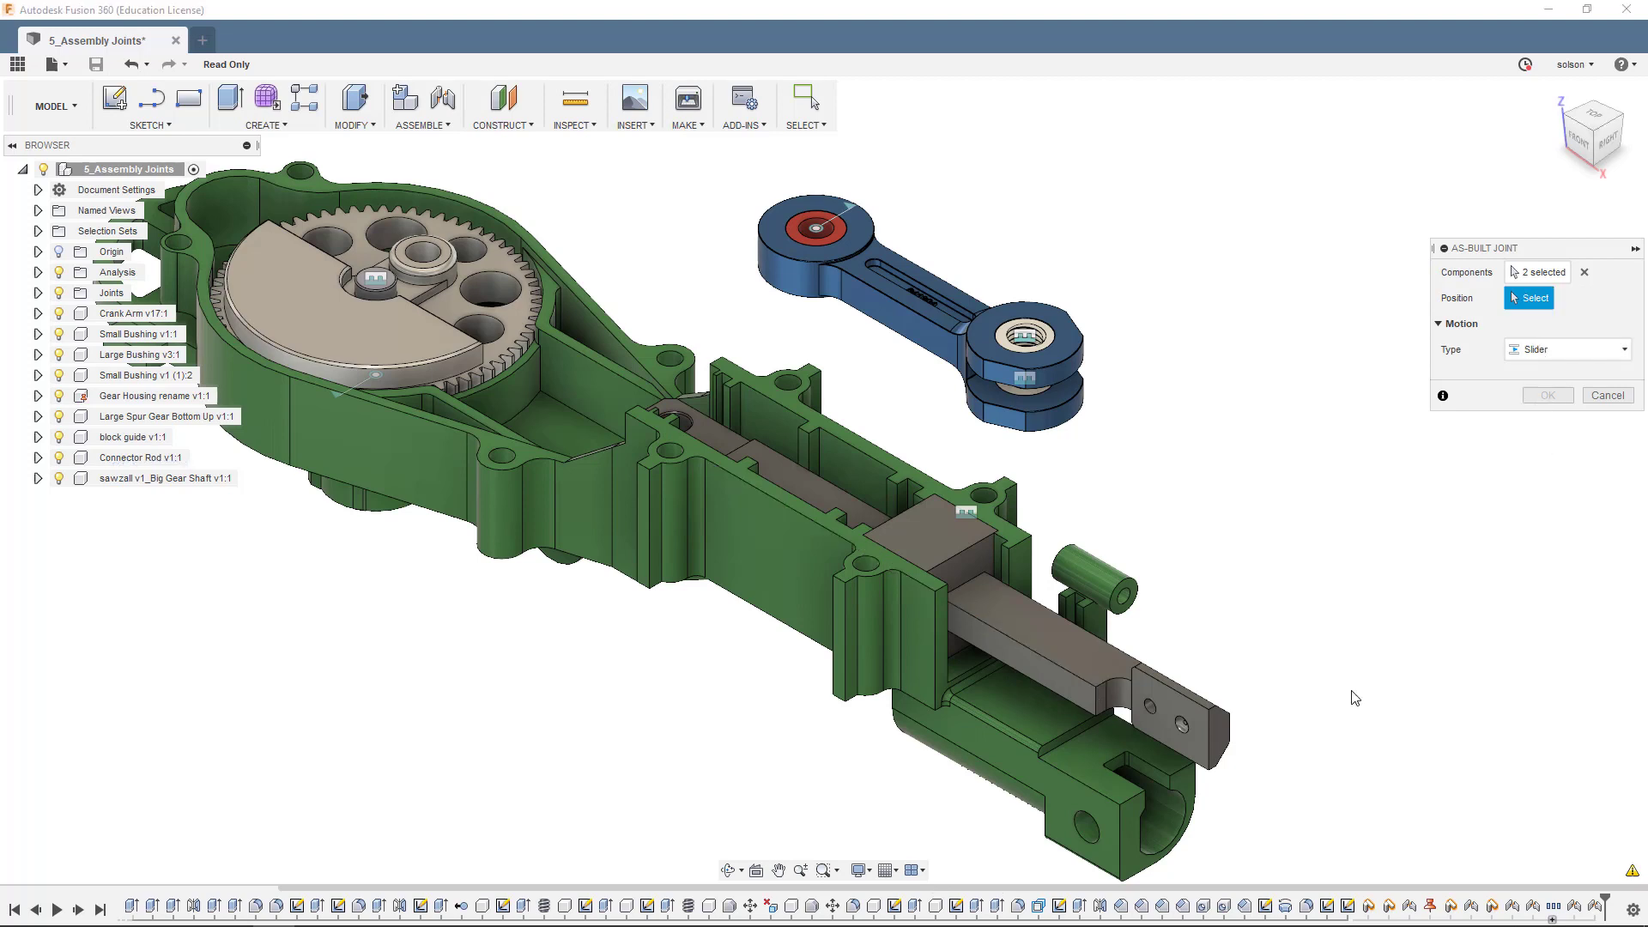
Use the bar's end face as the slider position, preview the motion, and confirm the joint
click(1222, 738)
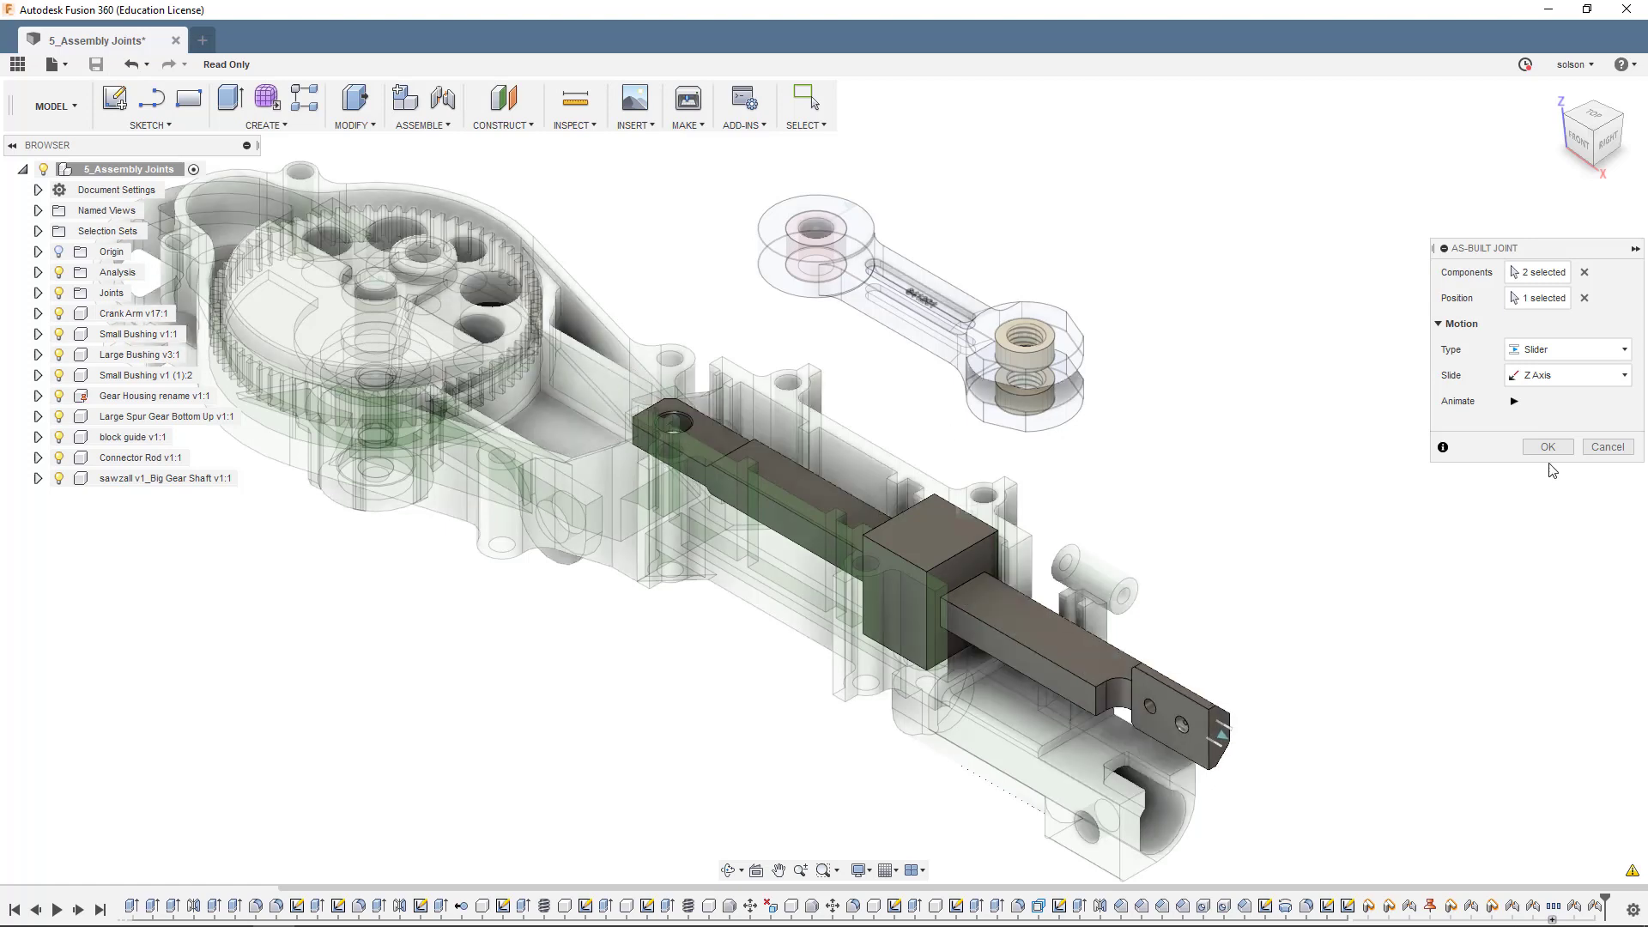
click(1515, 401)
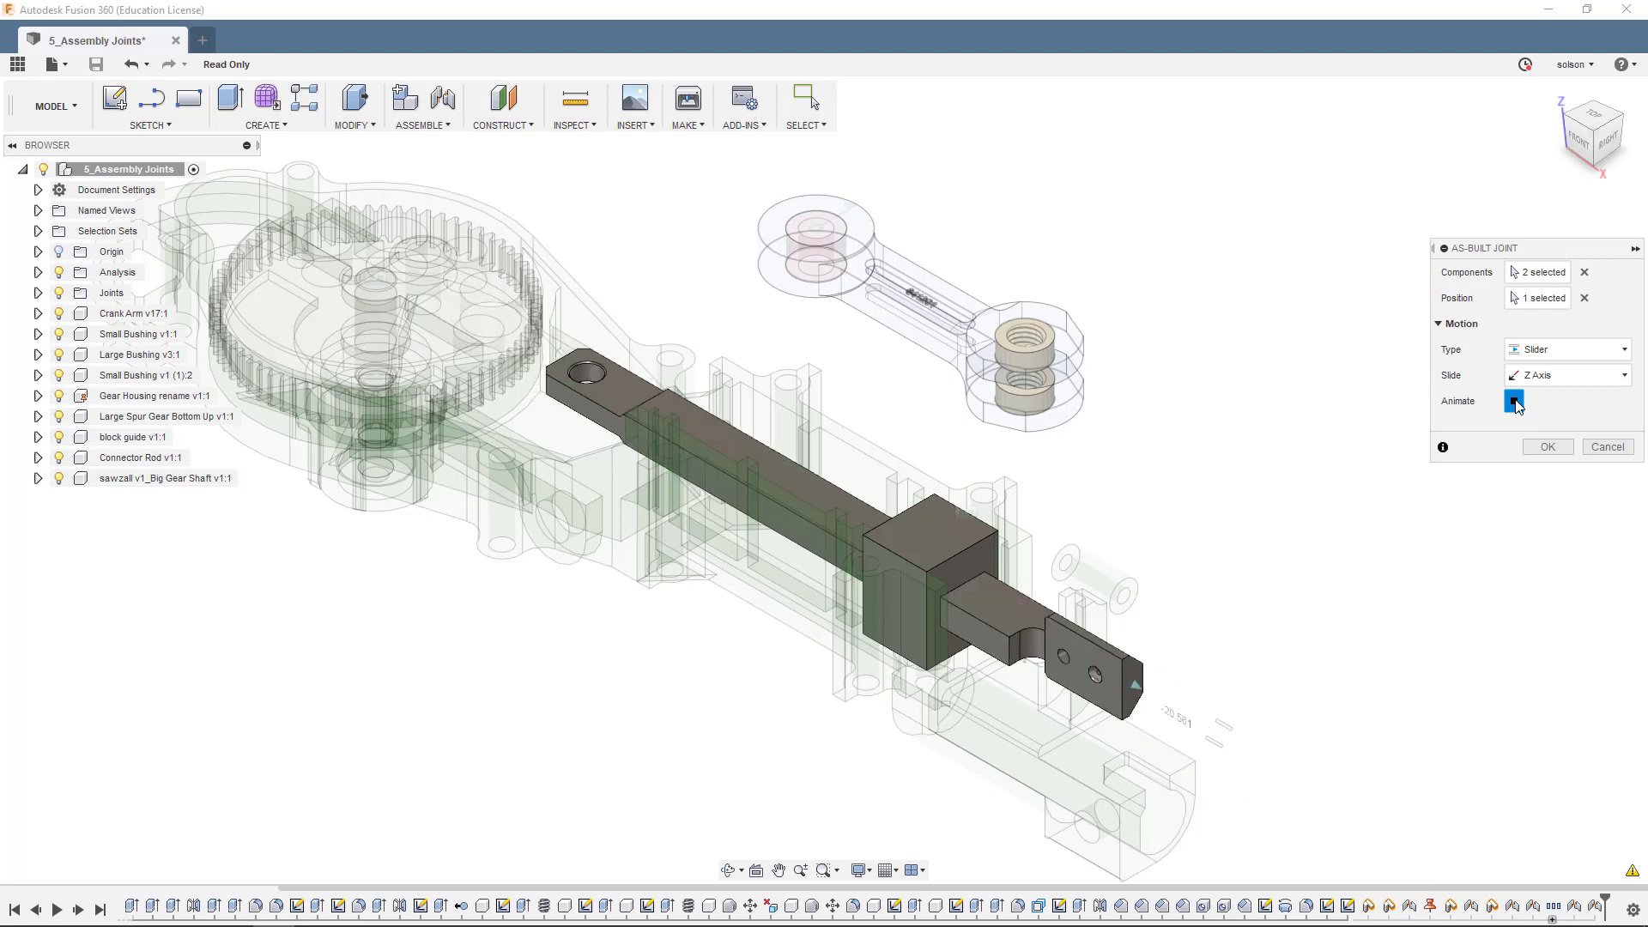
click(1514, 401)
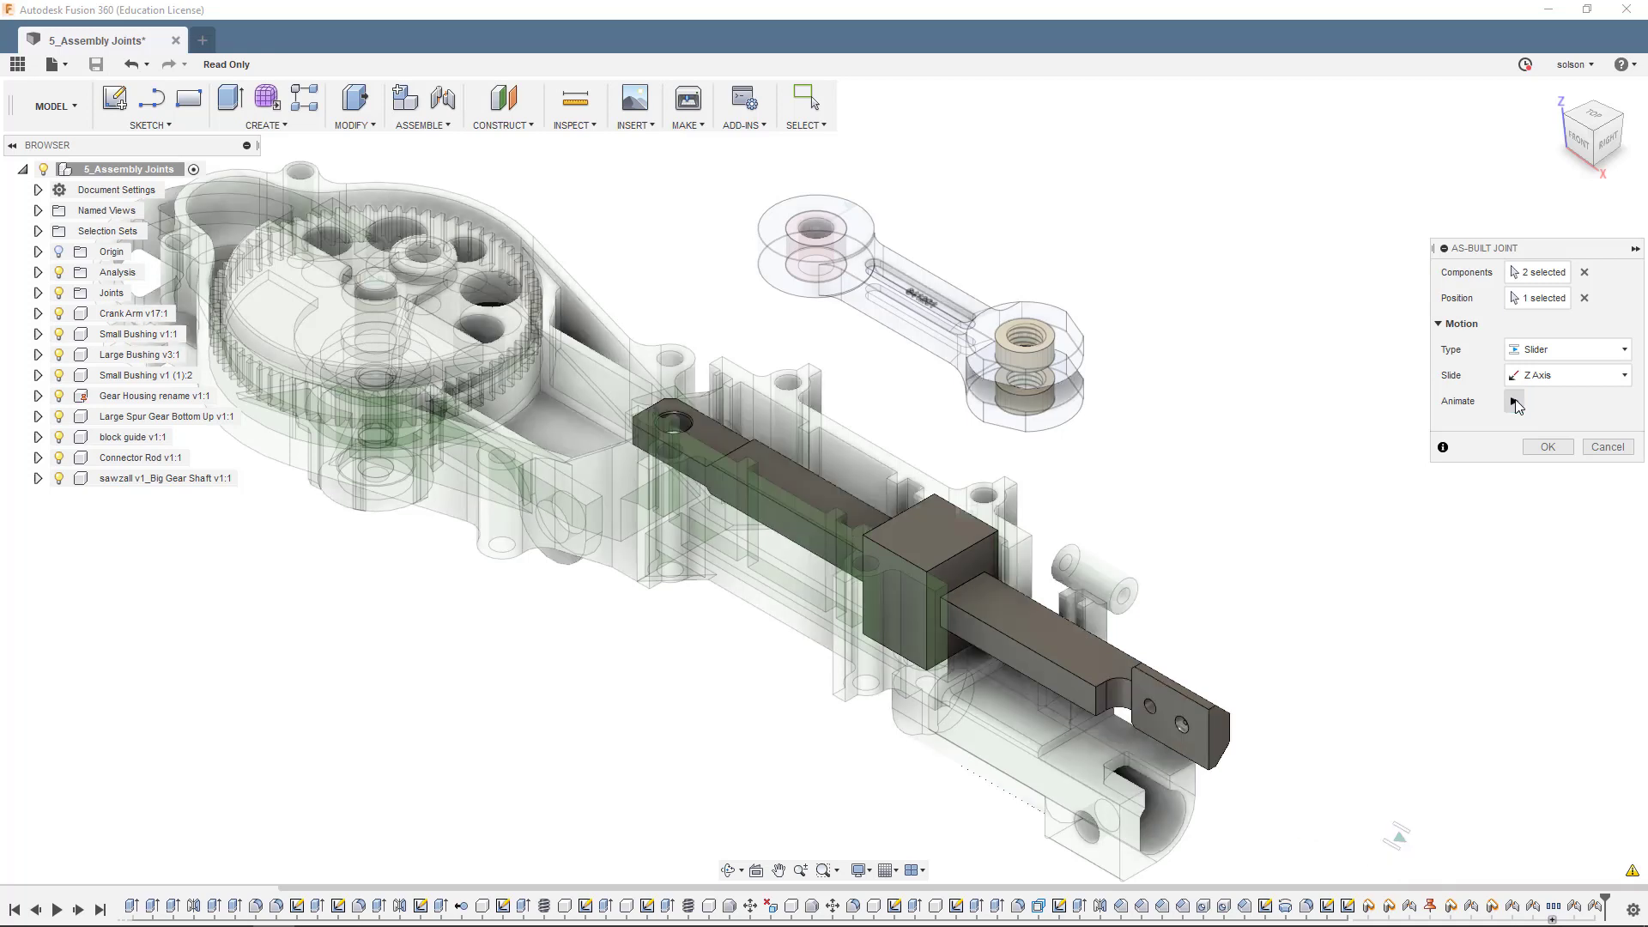
click(1547, 446)
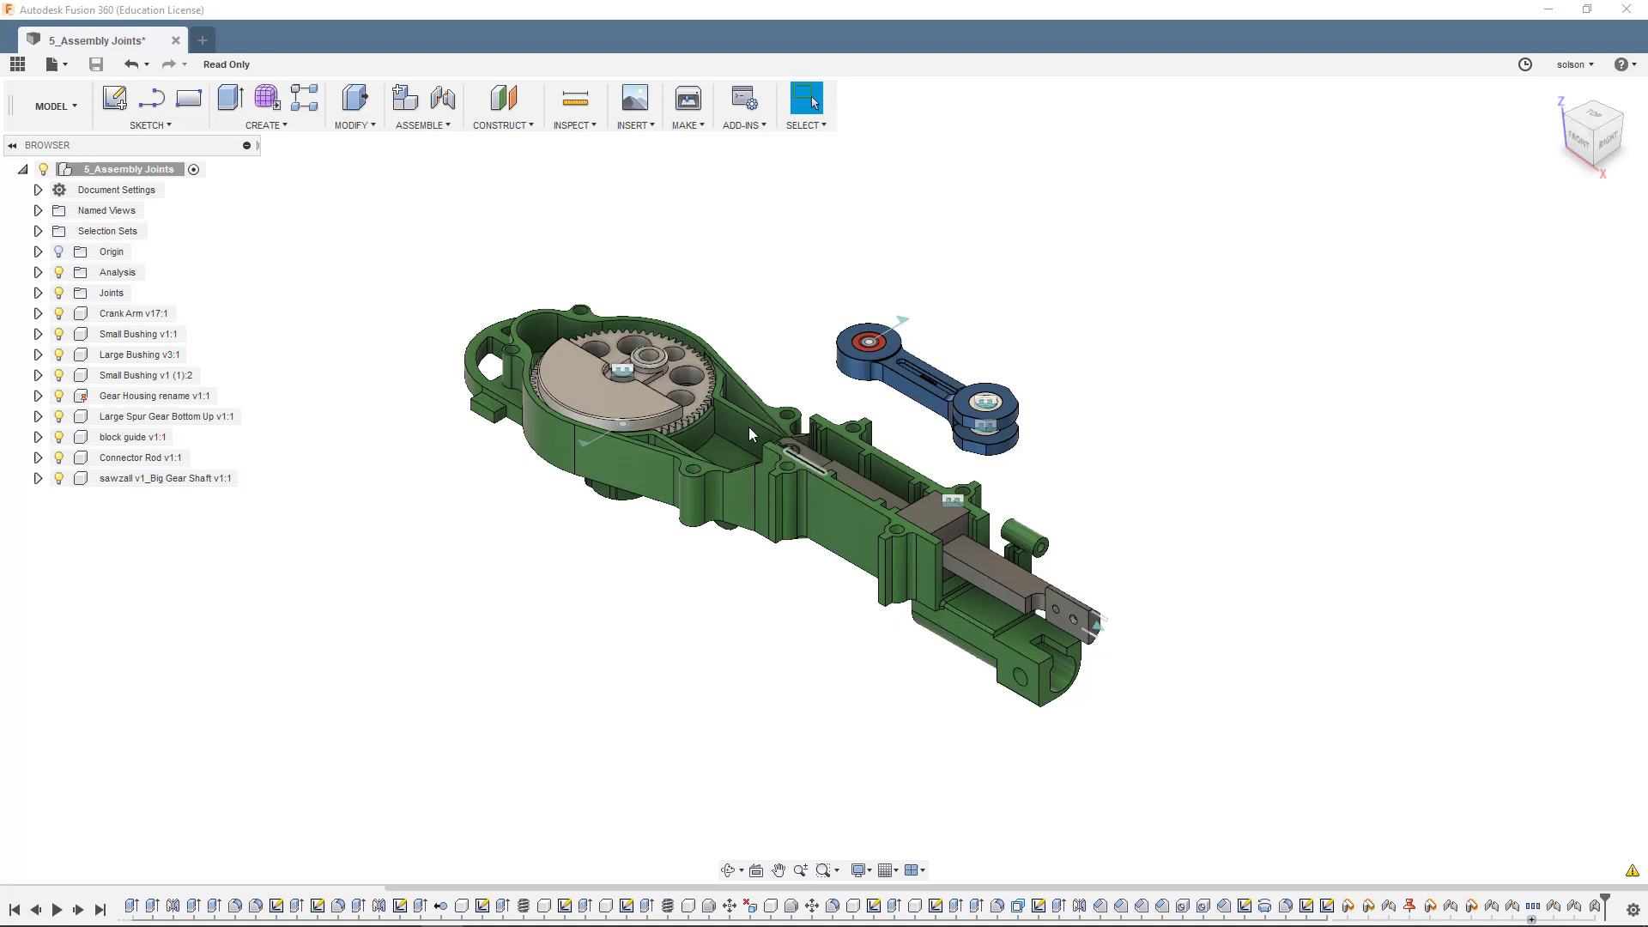
scroll(901, 410, up, 2)
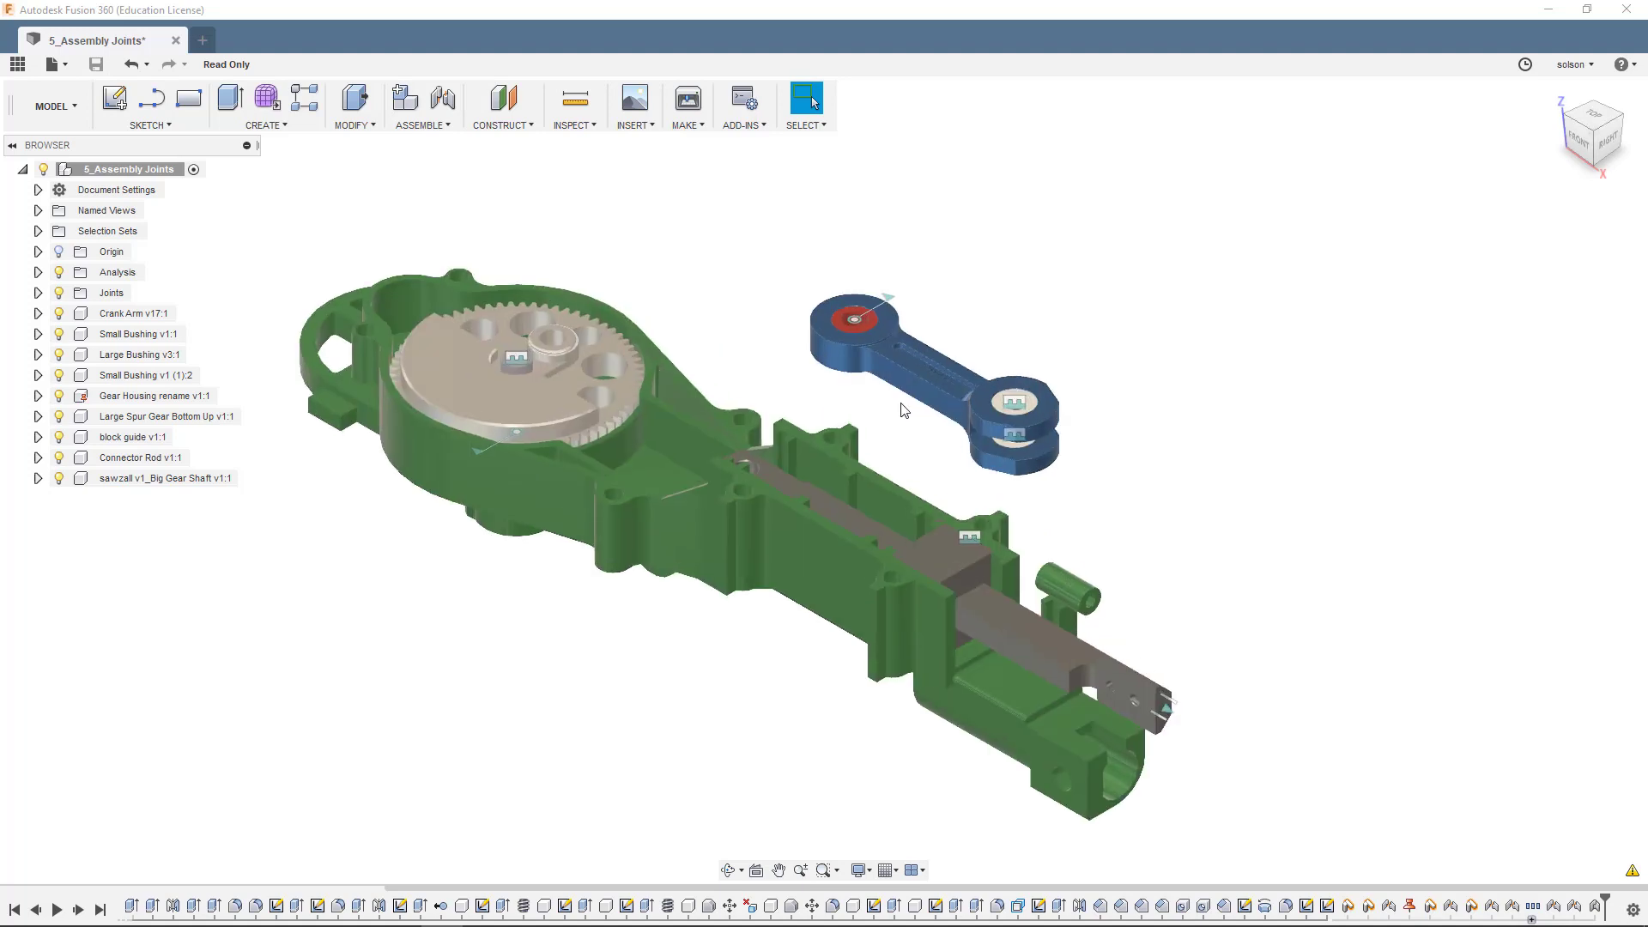
scroll(901, 411, up, 3)
scroll(776, 400, up, 2)
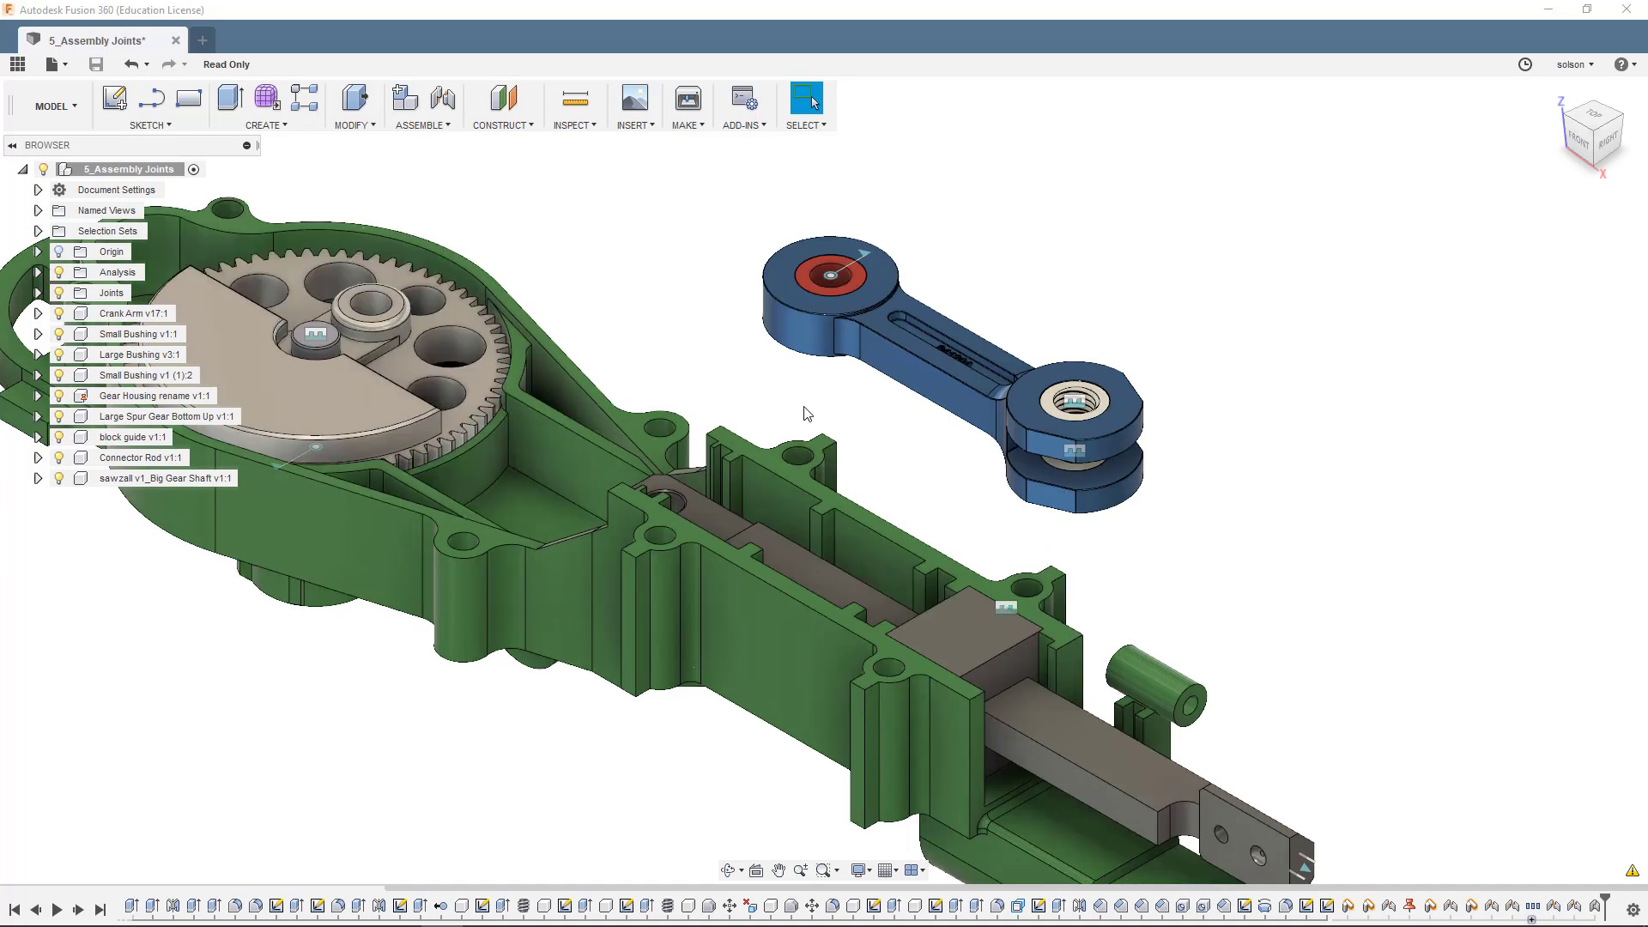
shift+middle_drag(816, 376, 892, 489)
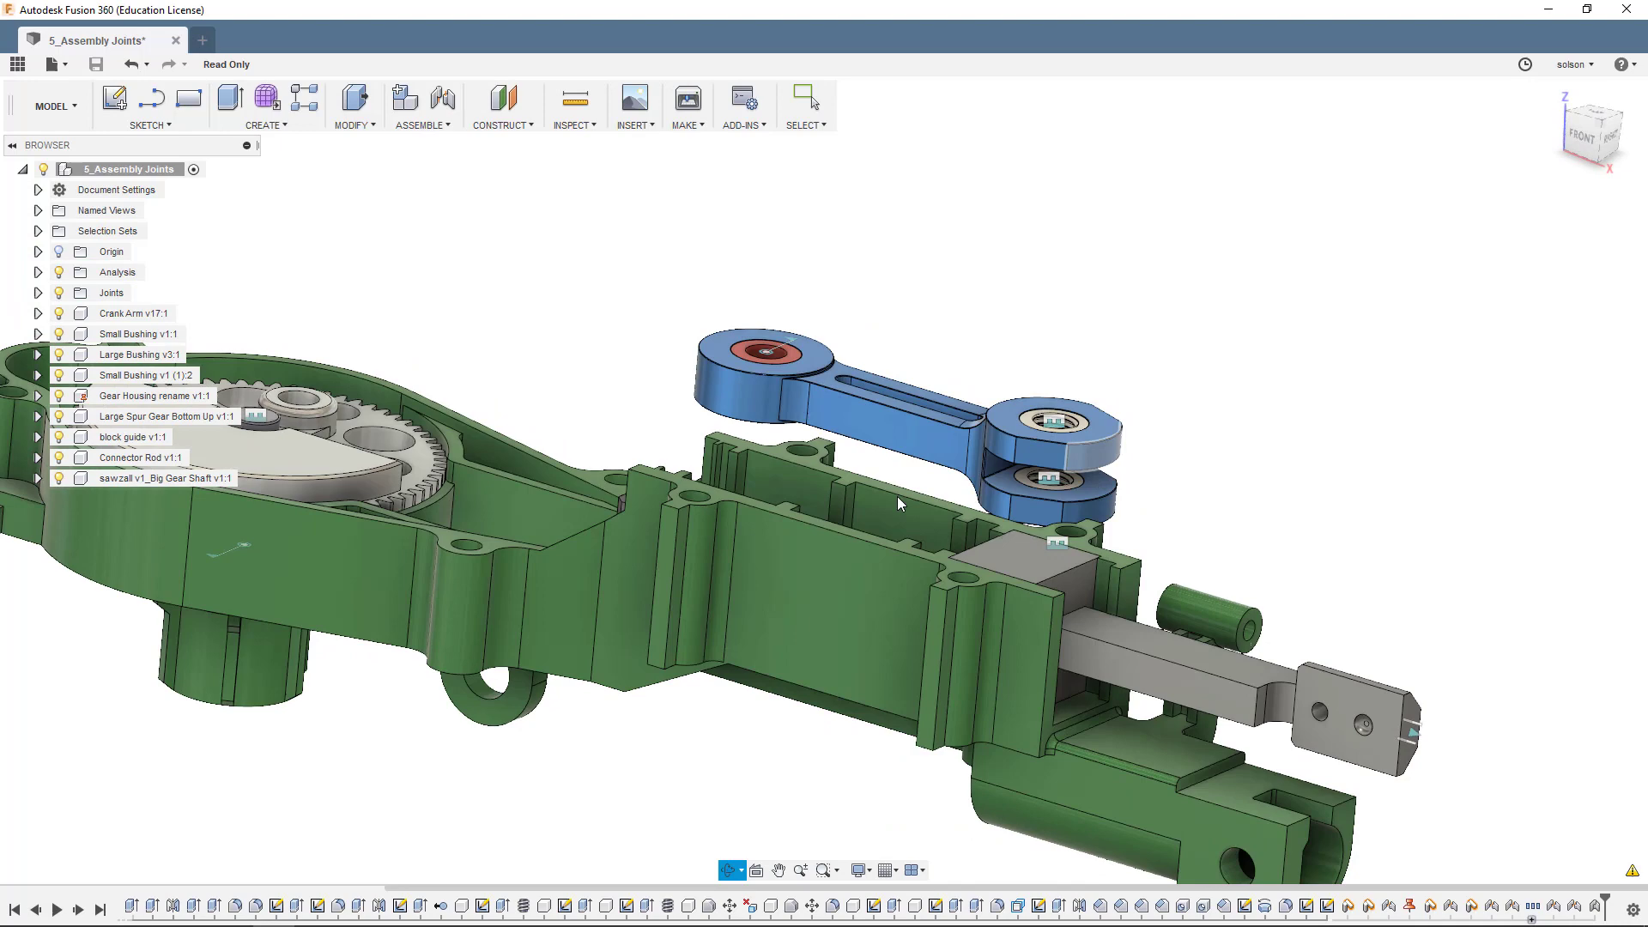
shift+middle_drag(655, 378, 678, 518)
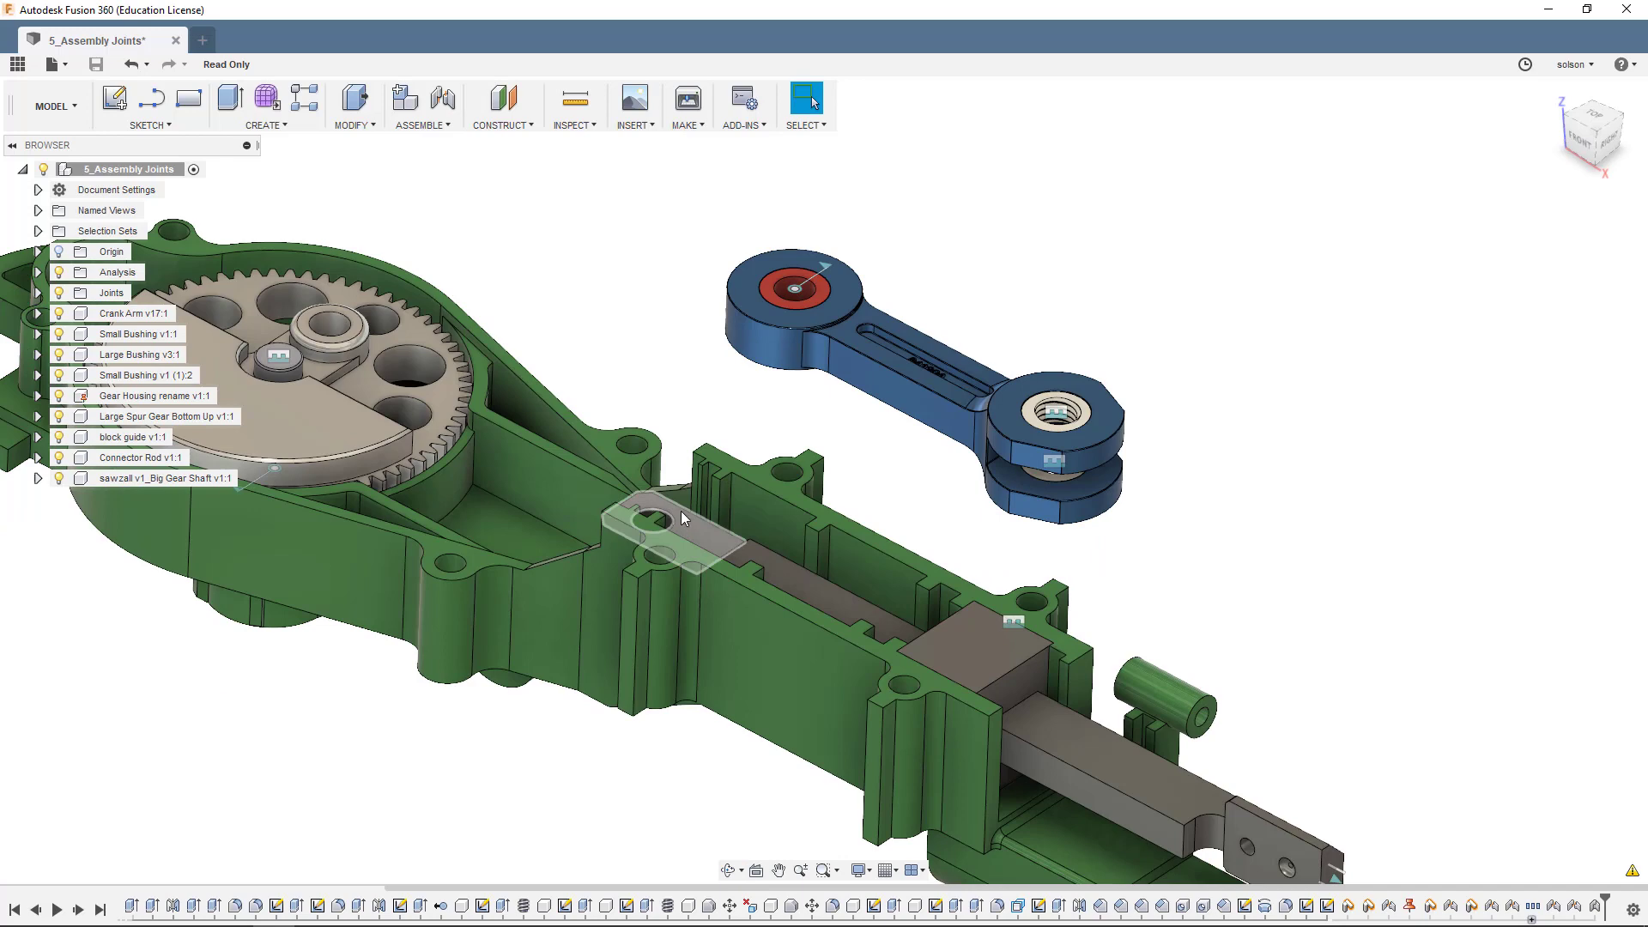
scroll(637, 337, down, 2)
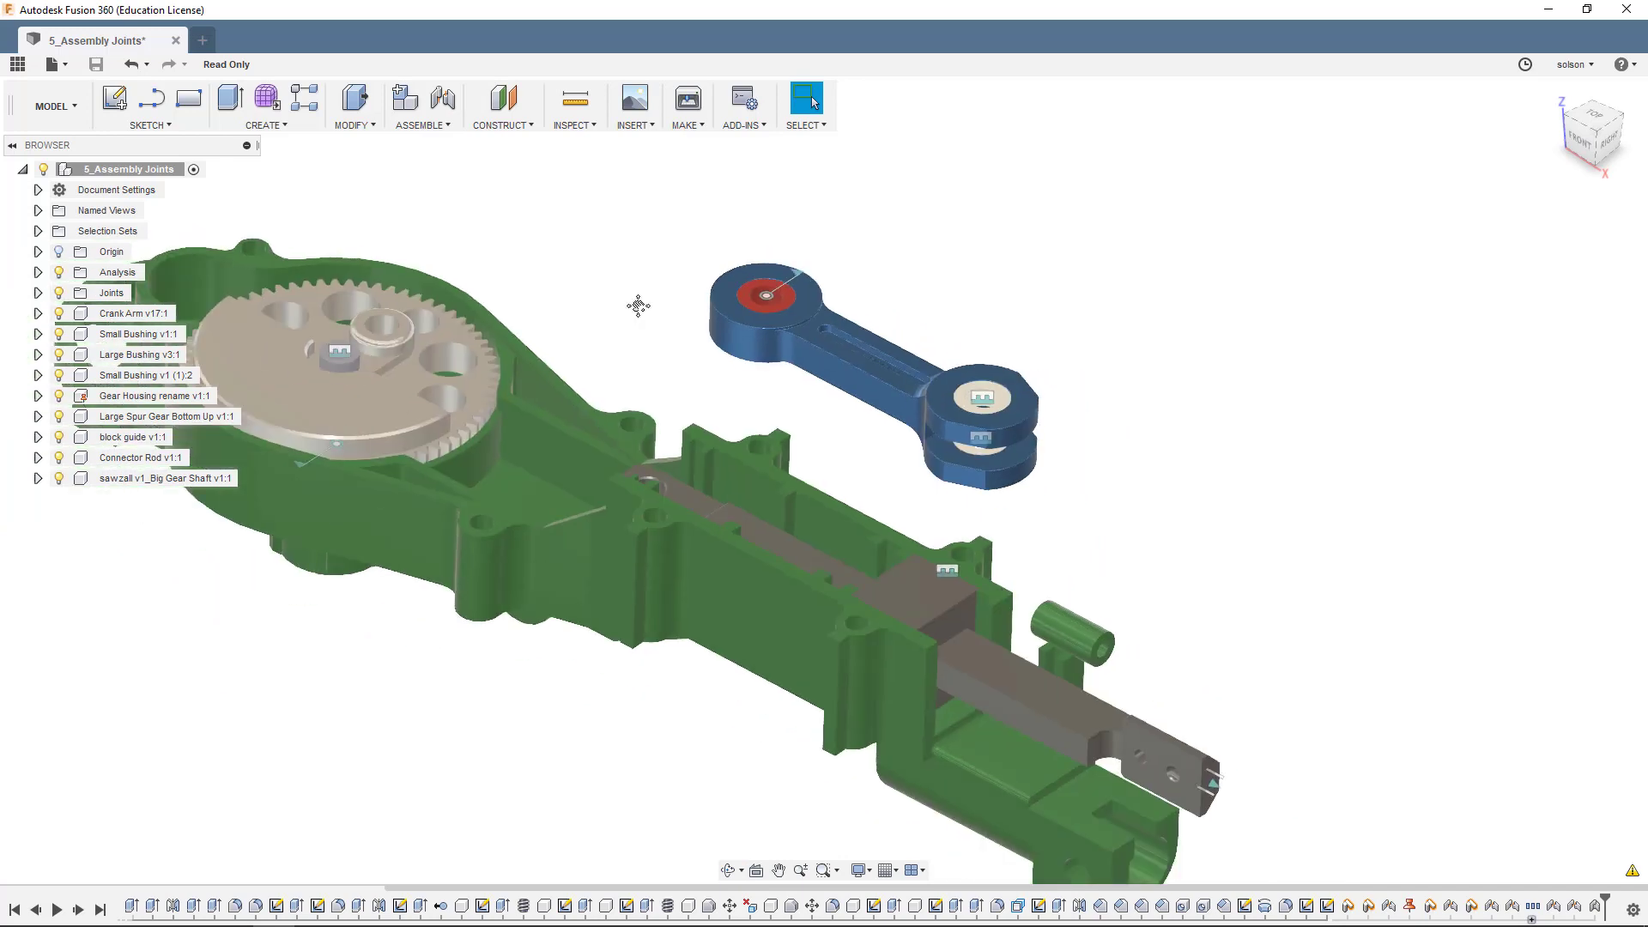
shift+middle_drag(636, 301, 674, 334)
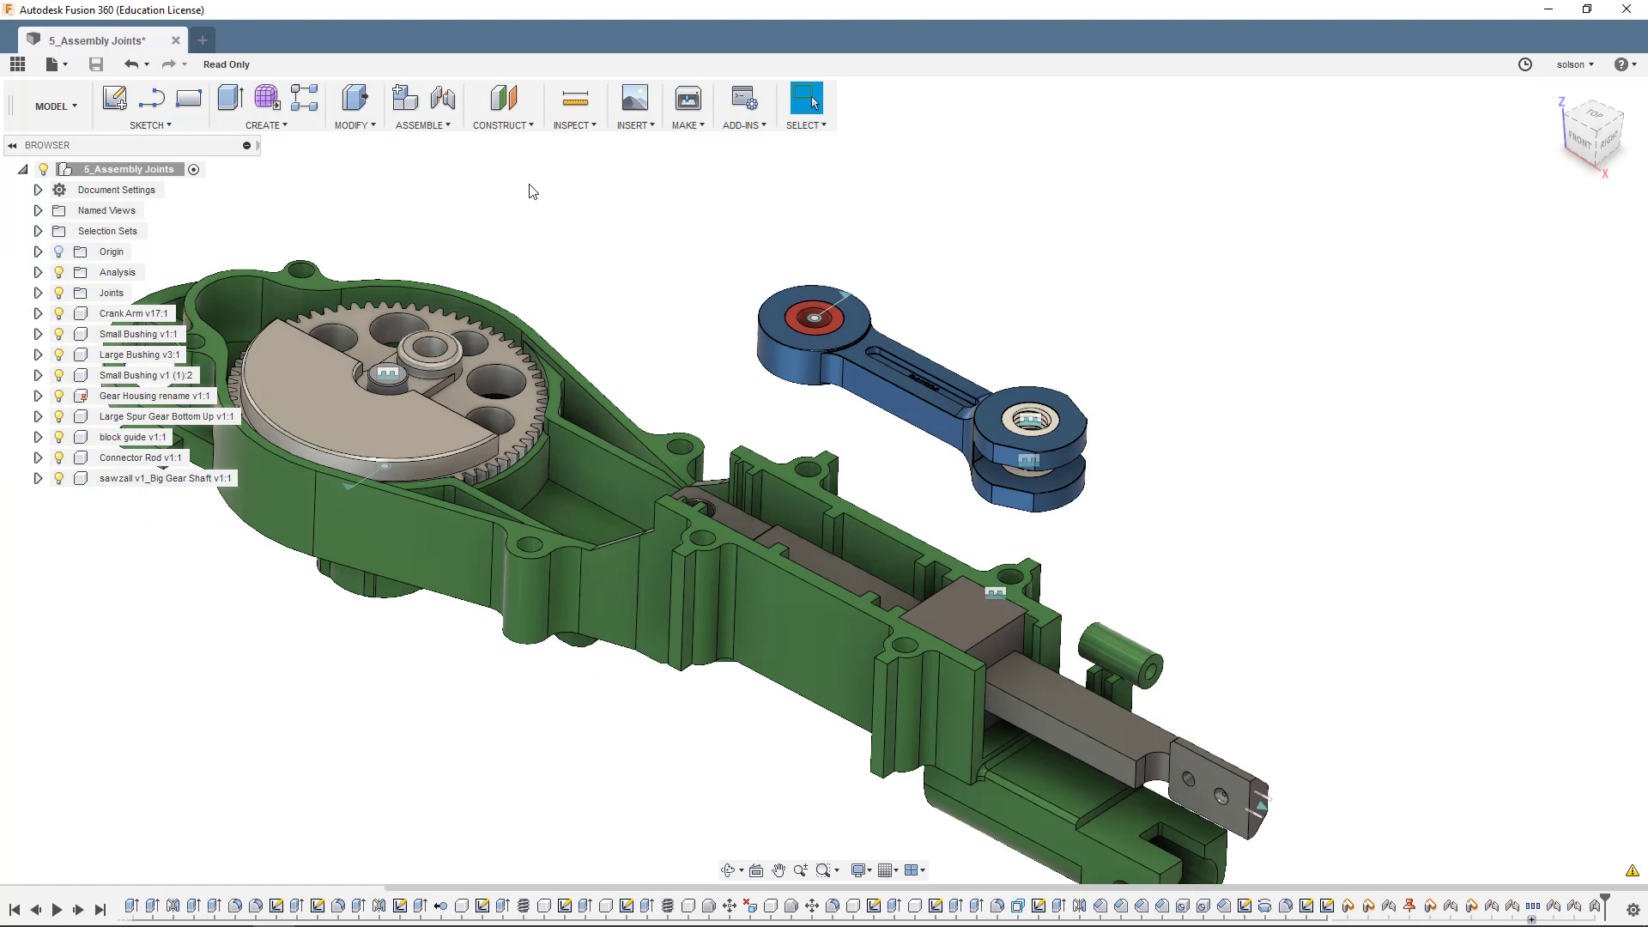
click(433, 126)
click(430, 165)
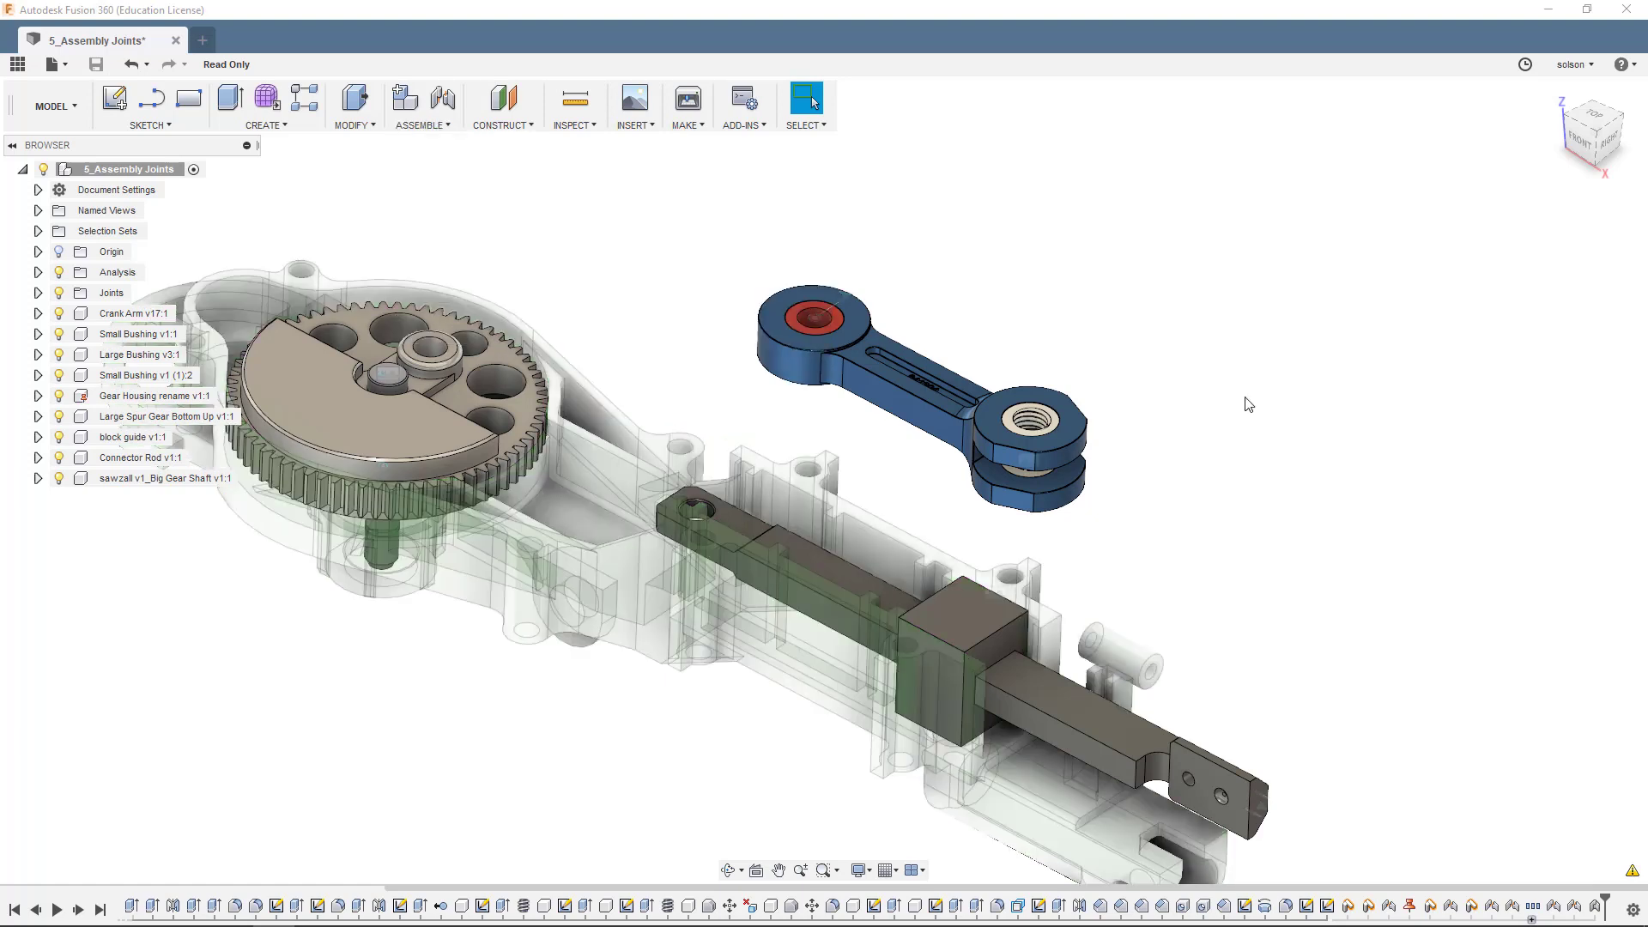
right_click(1101, 271)
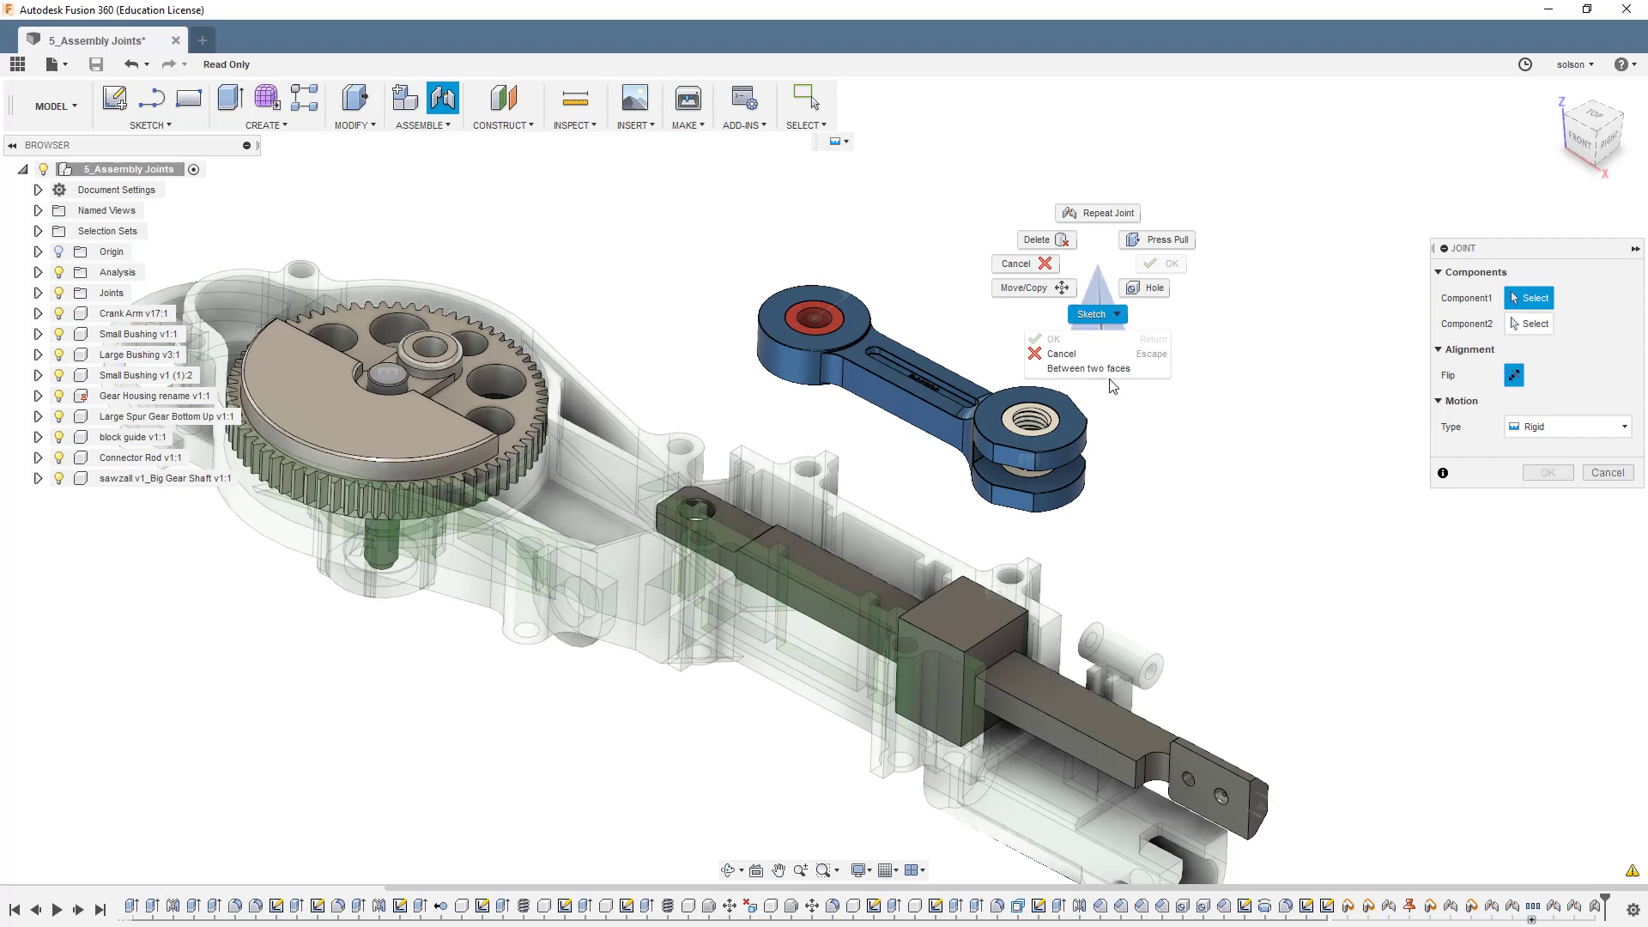
mouse_move(1102, 314)
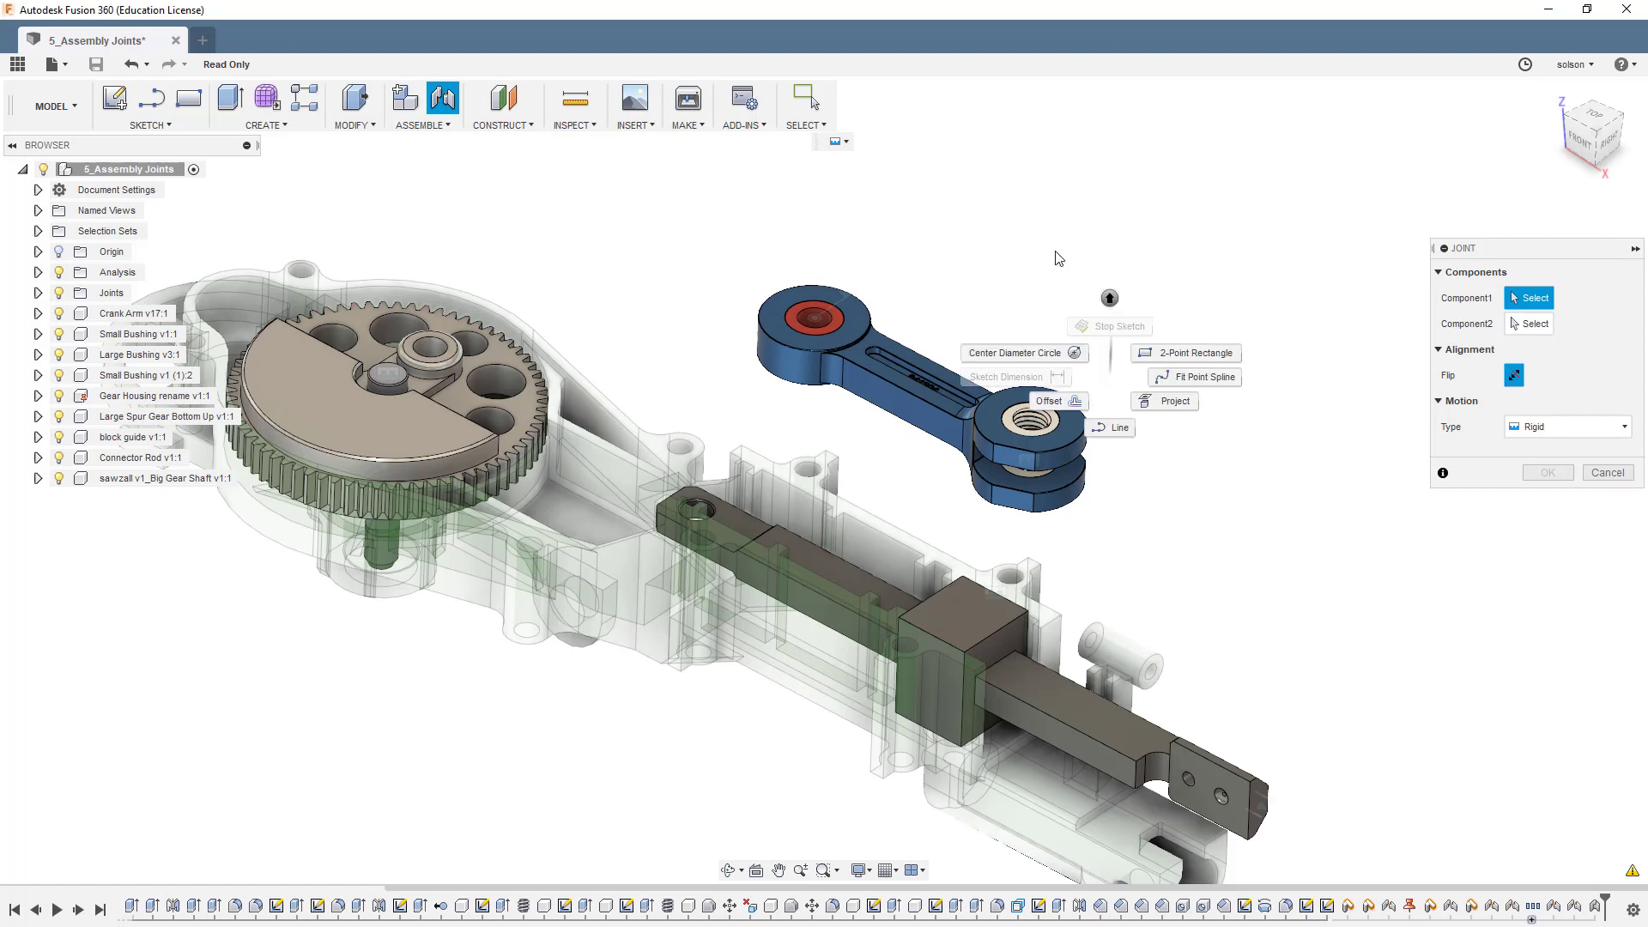
click(1111, 302)
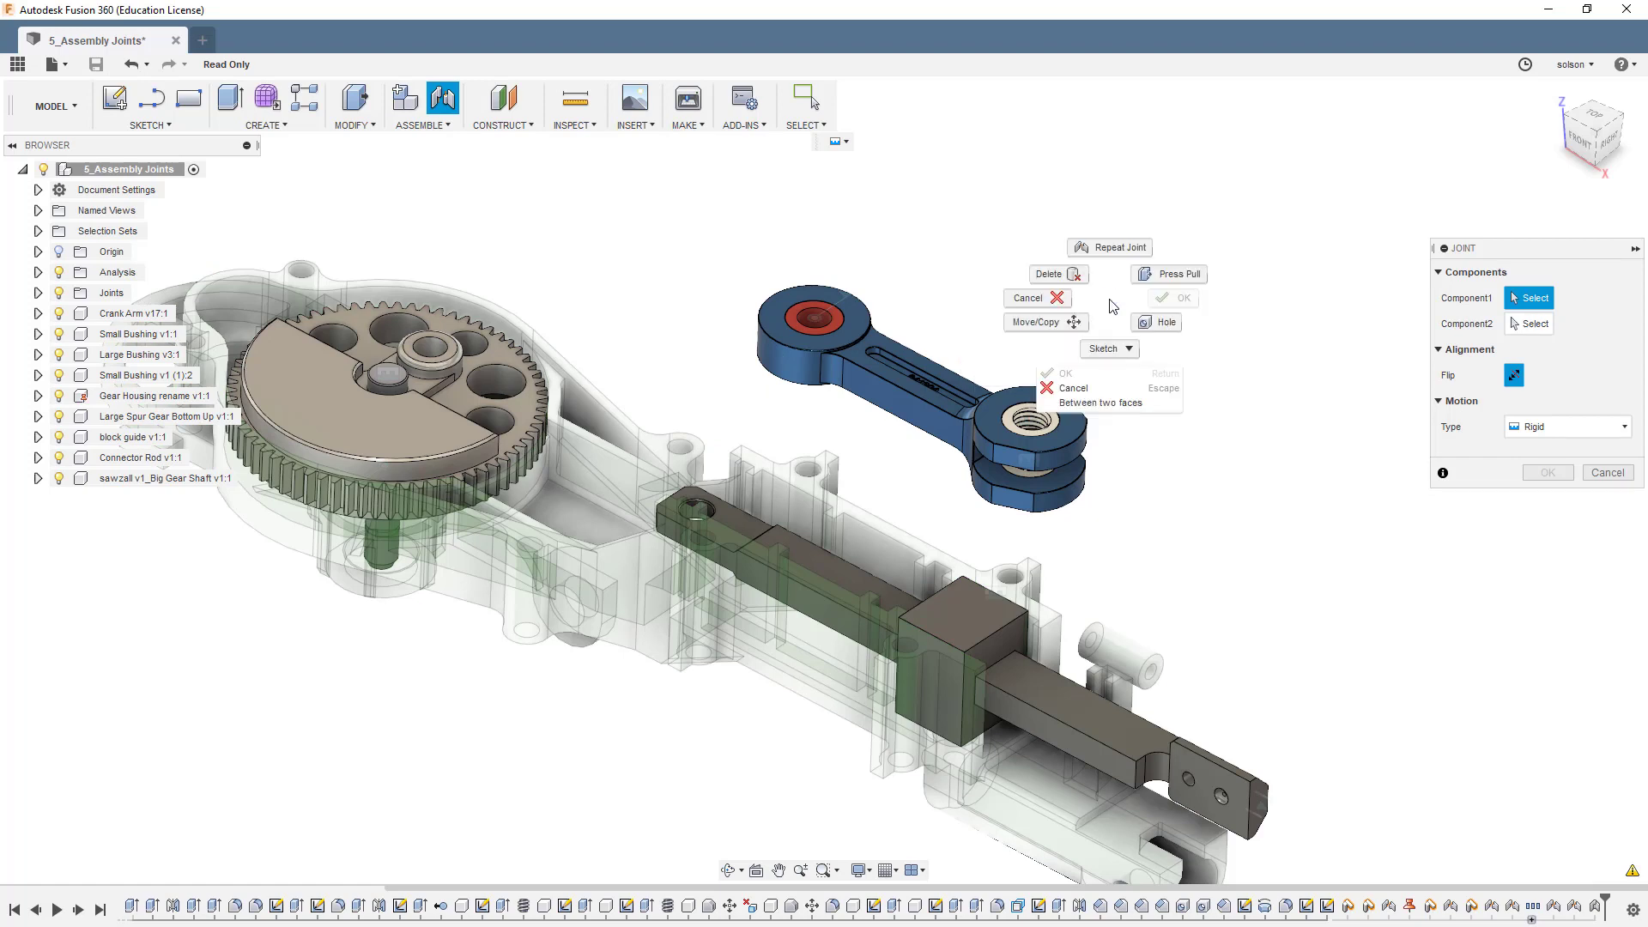
click(1101, 403)
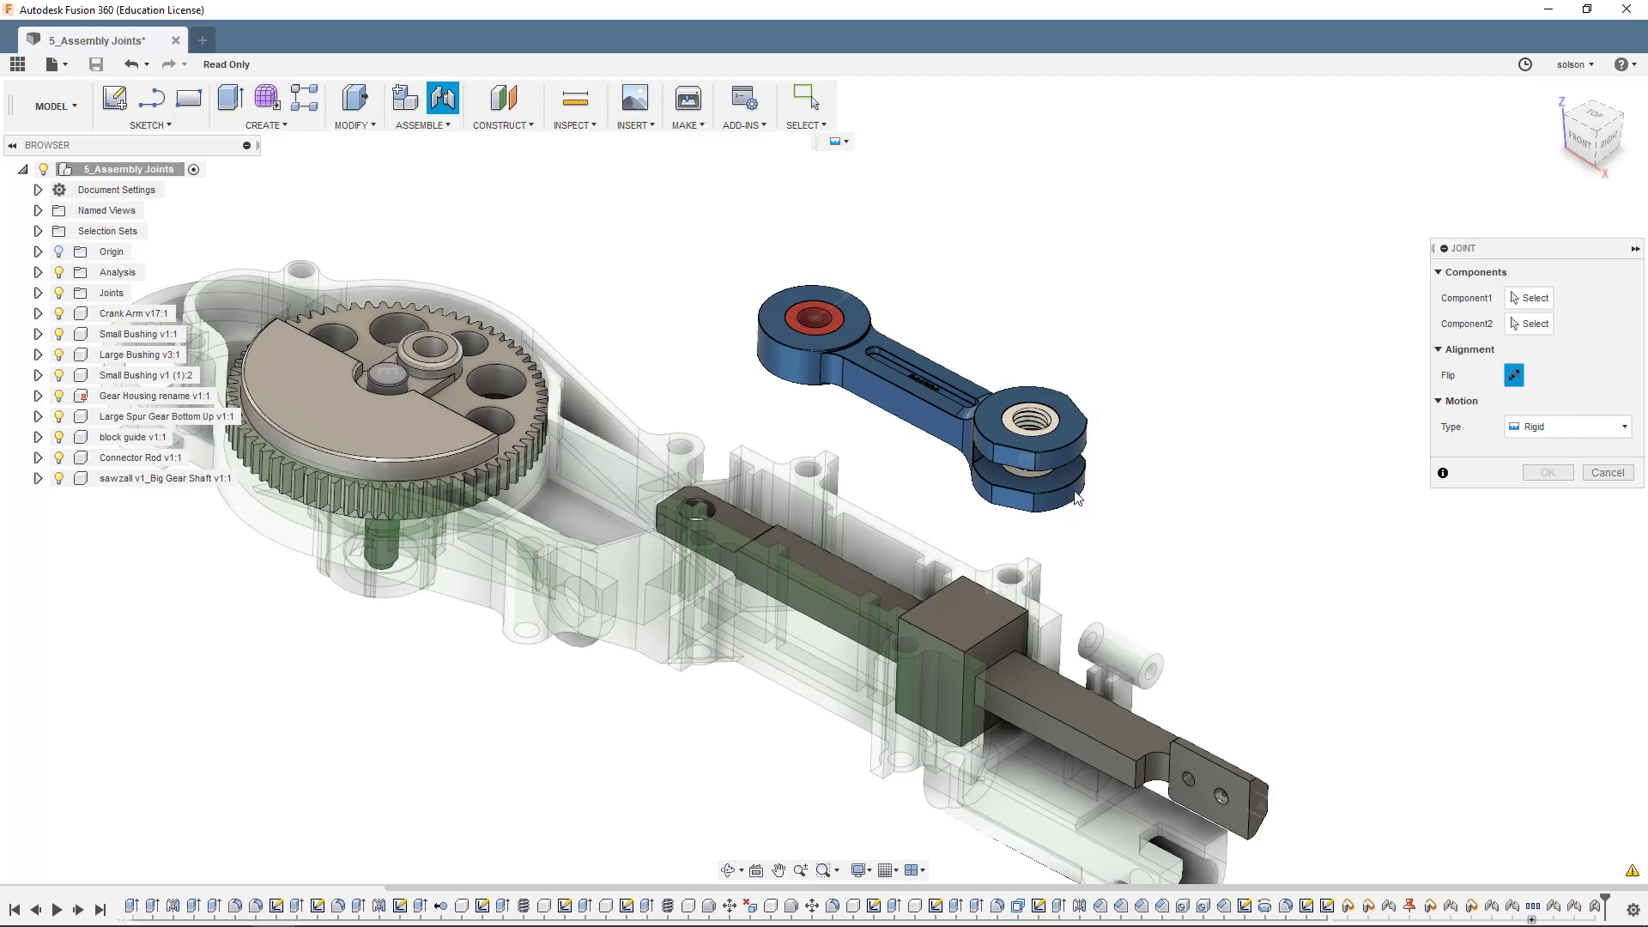
Pick the connector rod's lower bushing hole as the joint's first component
shift+middle_drag(1067, 508, 1071, 486)
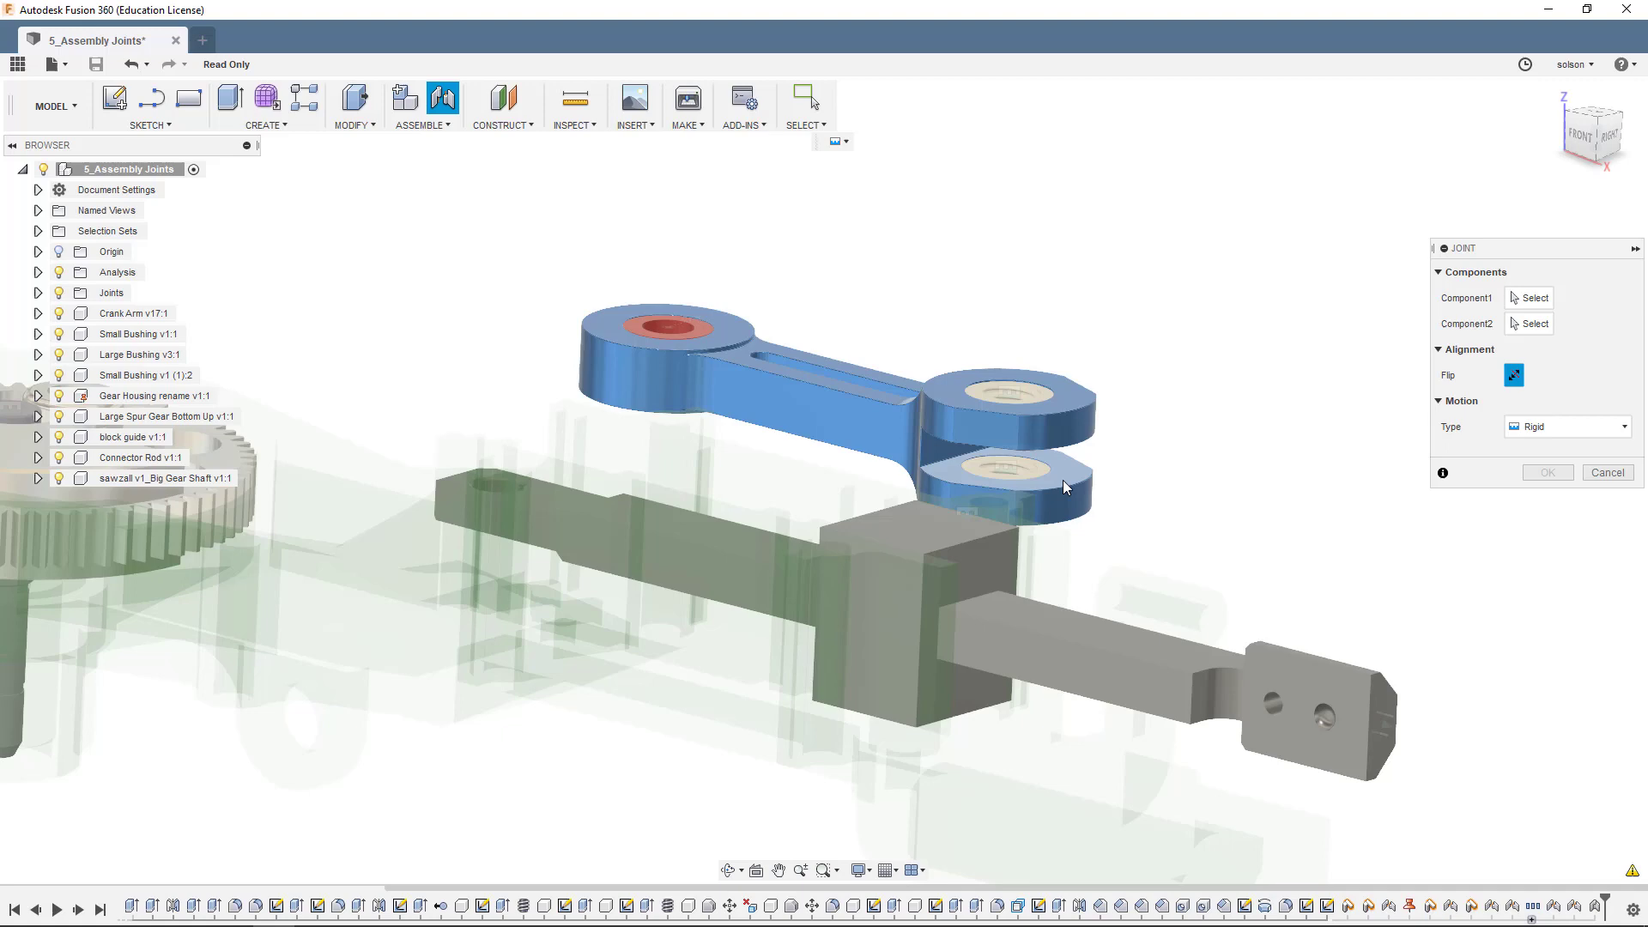
scroll(1064, 487, up, 5)
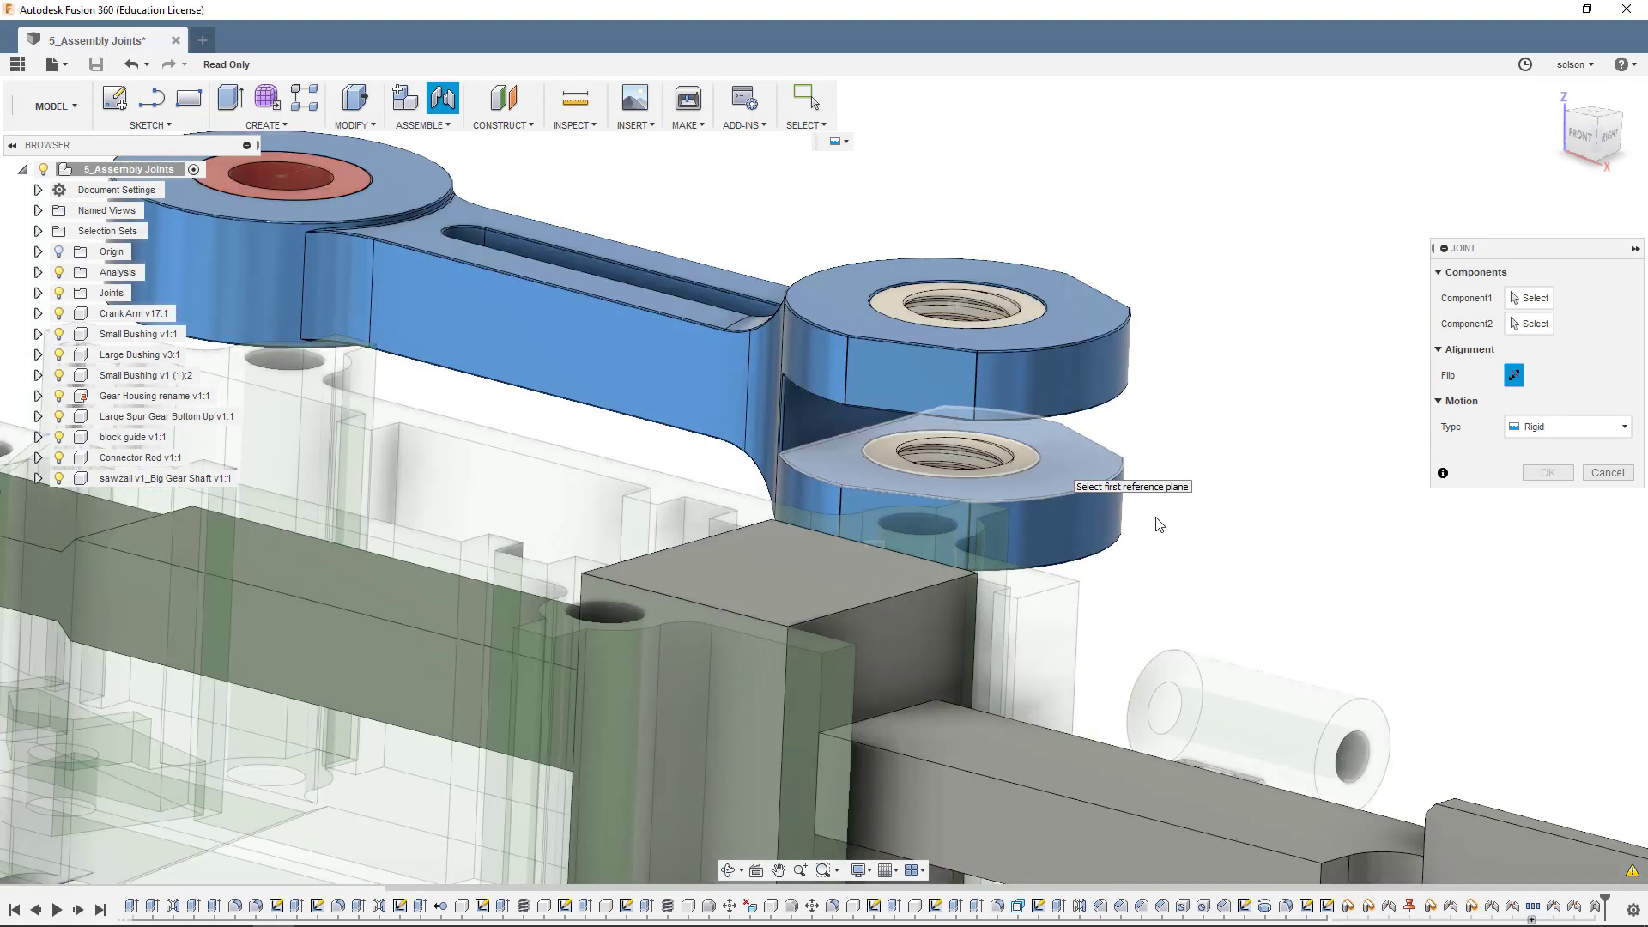
shift+middle_drag(1202, 533, 1140, 544)
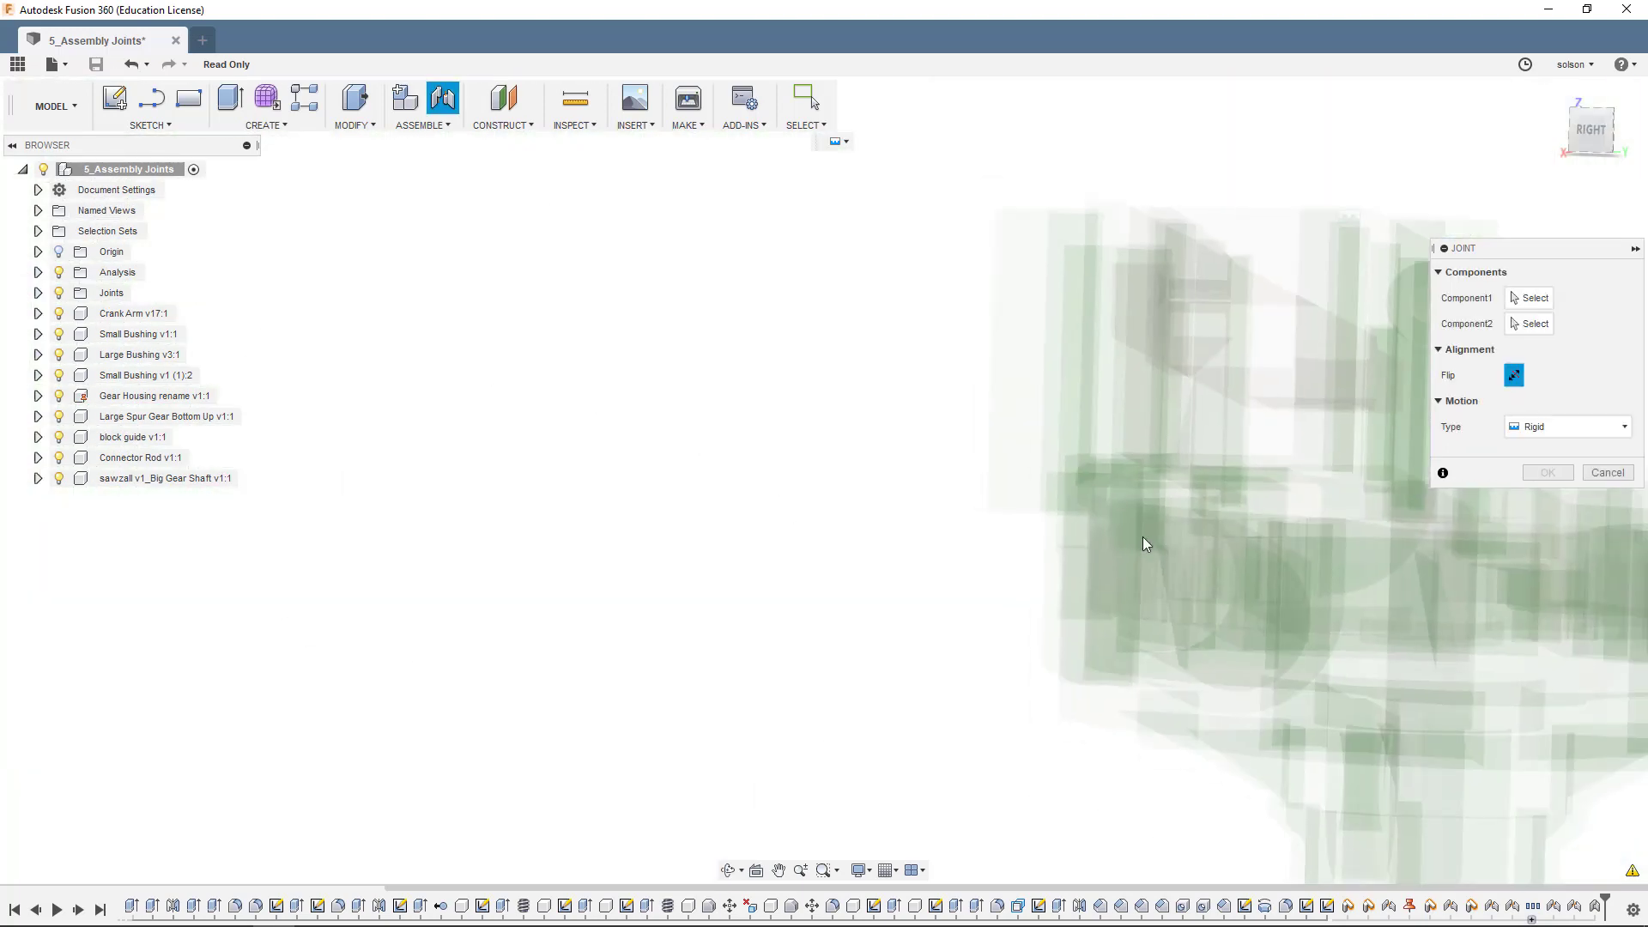
scroll(1141, 537, down, 5)
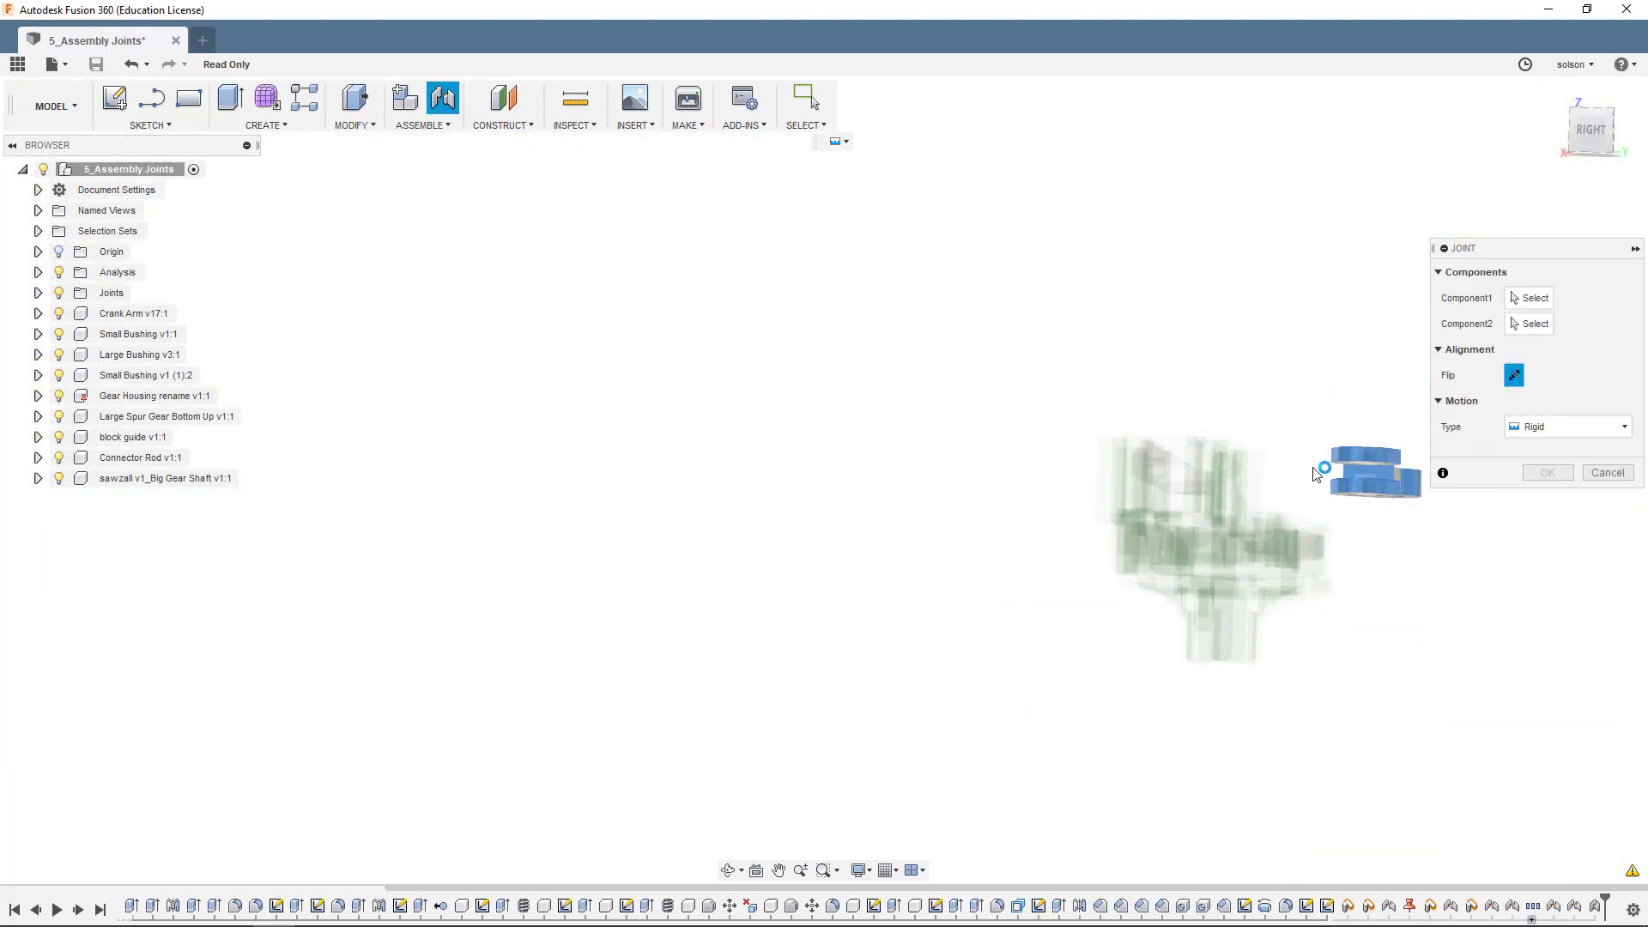
scroll(1316, 474, up, 8)
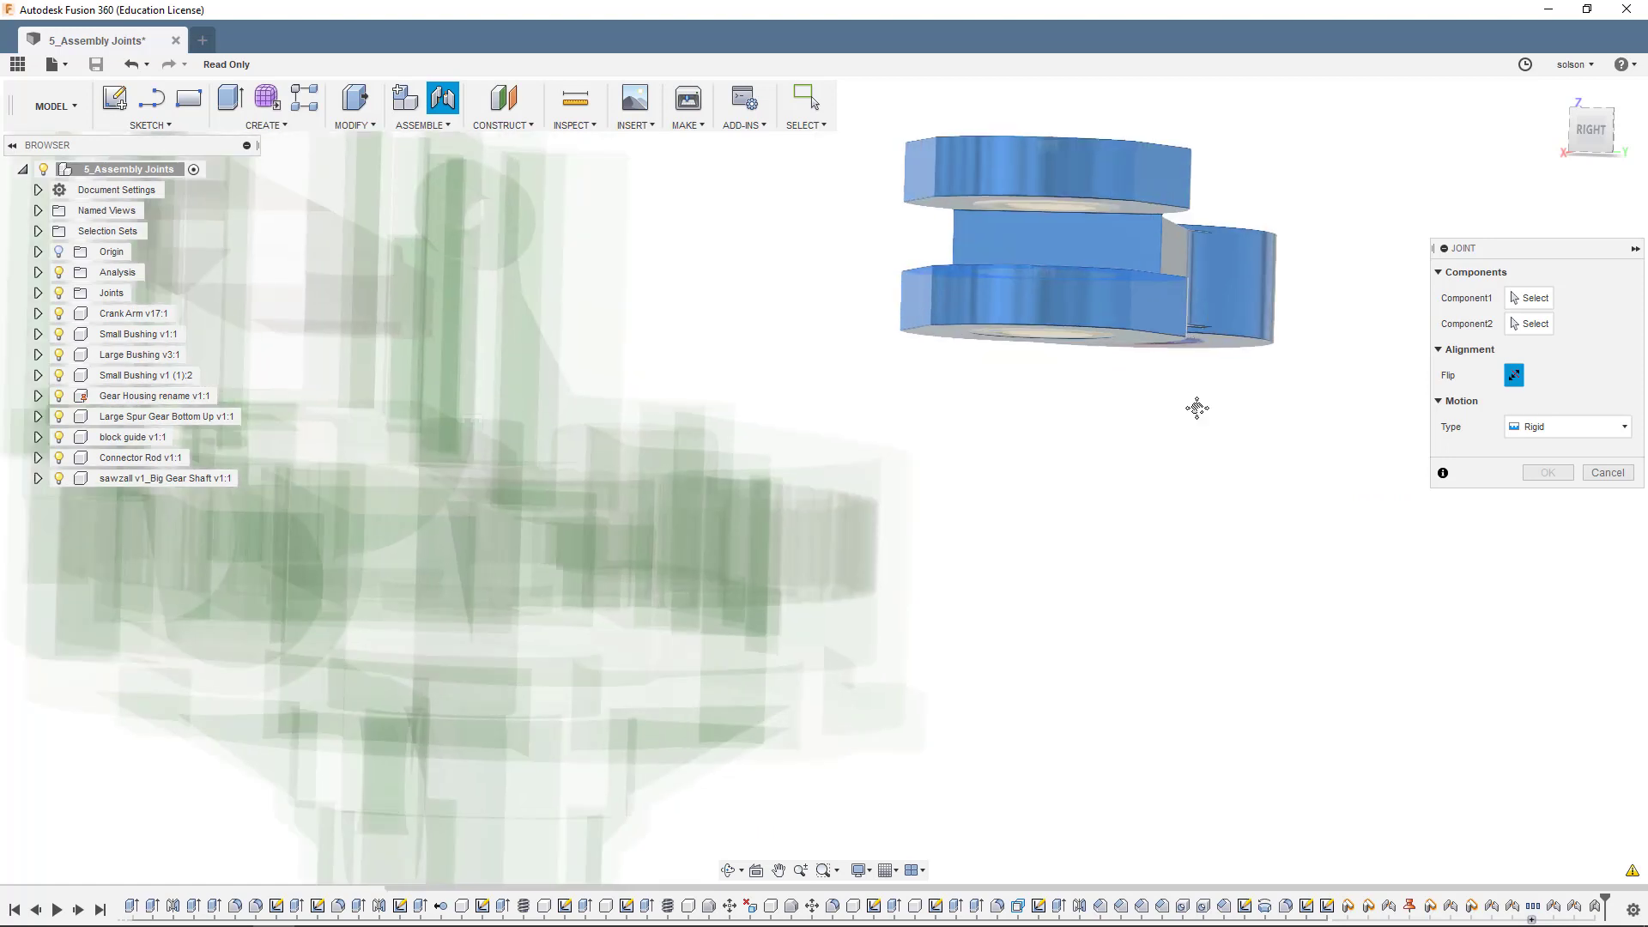
middle_drag(1197, 408, 1190, 506)
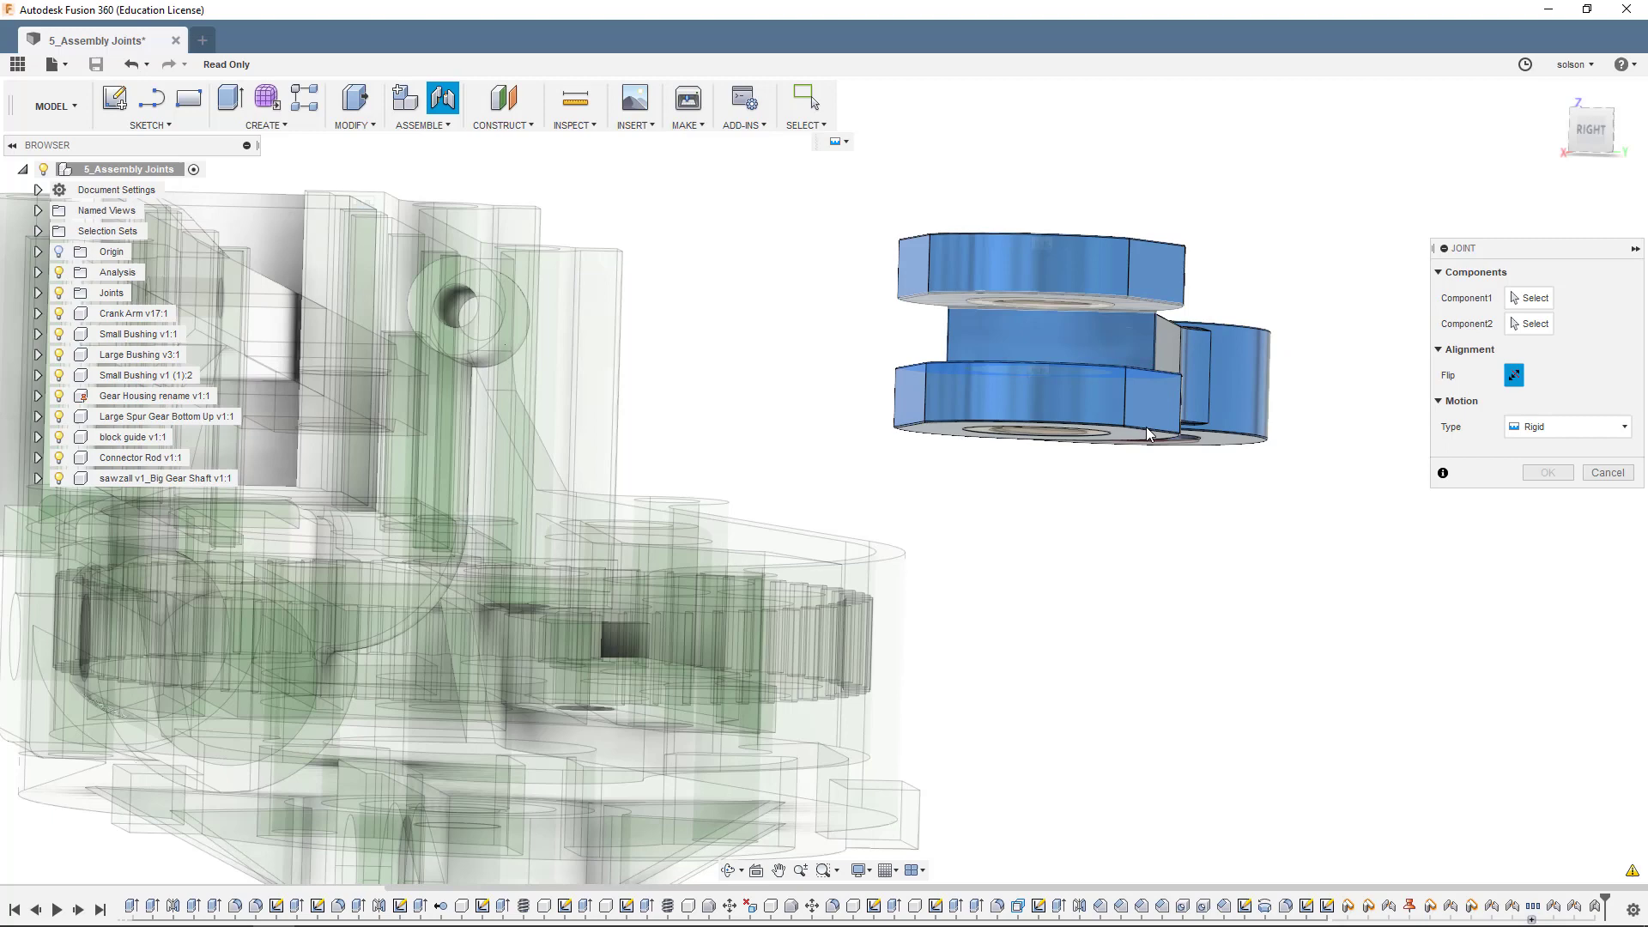
shift+middle_drag(1082, 503, 1082, 370)
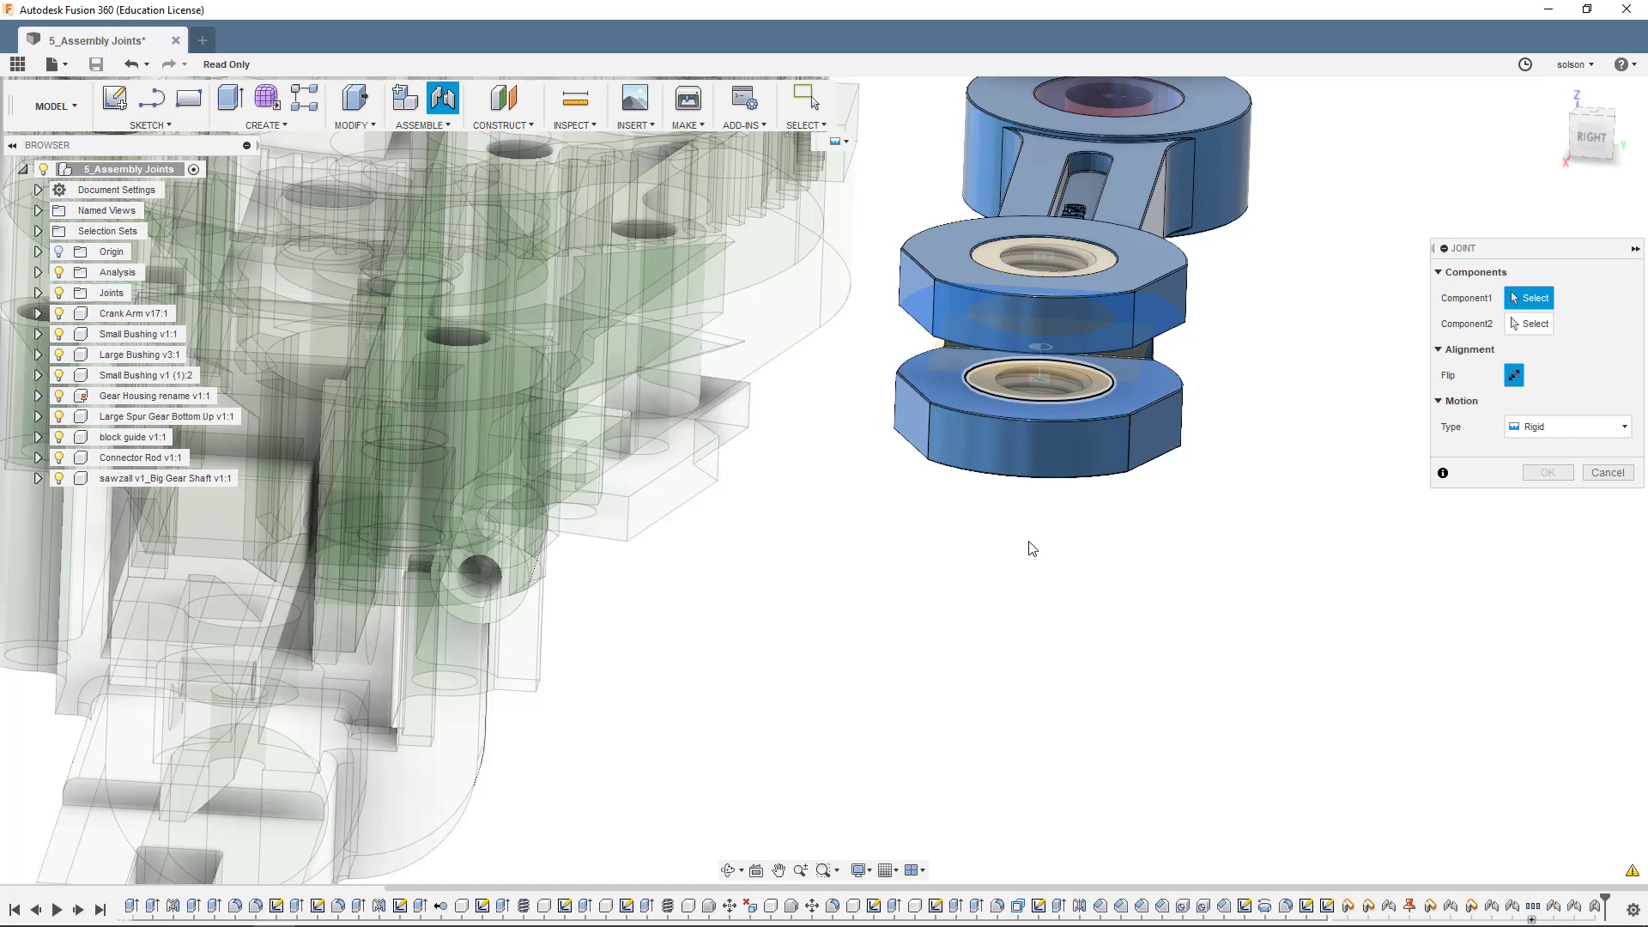
click(1111, 390)
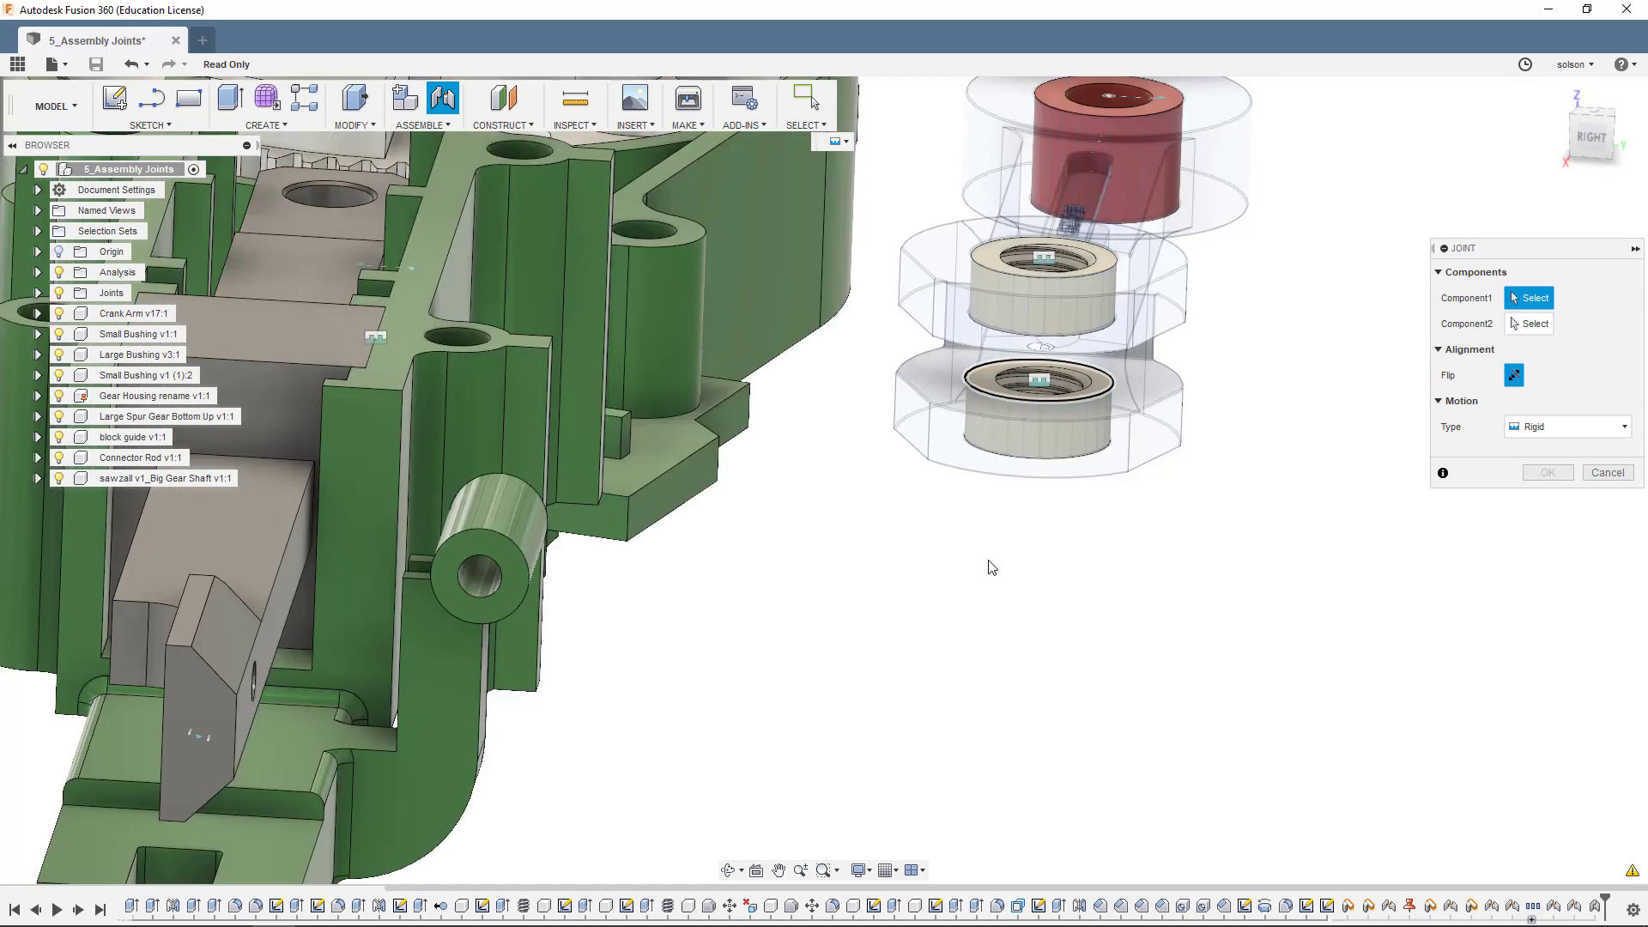
shift+middle_drag(981, 544, 987, 547)
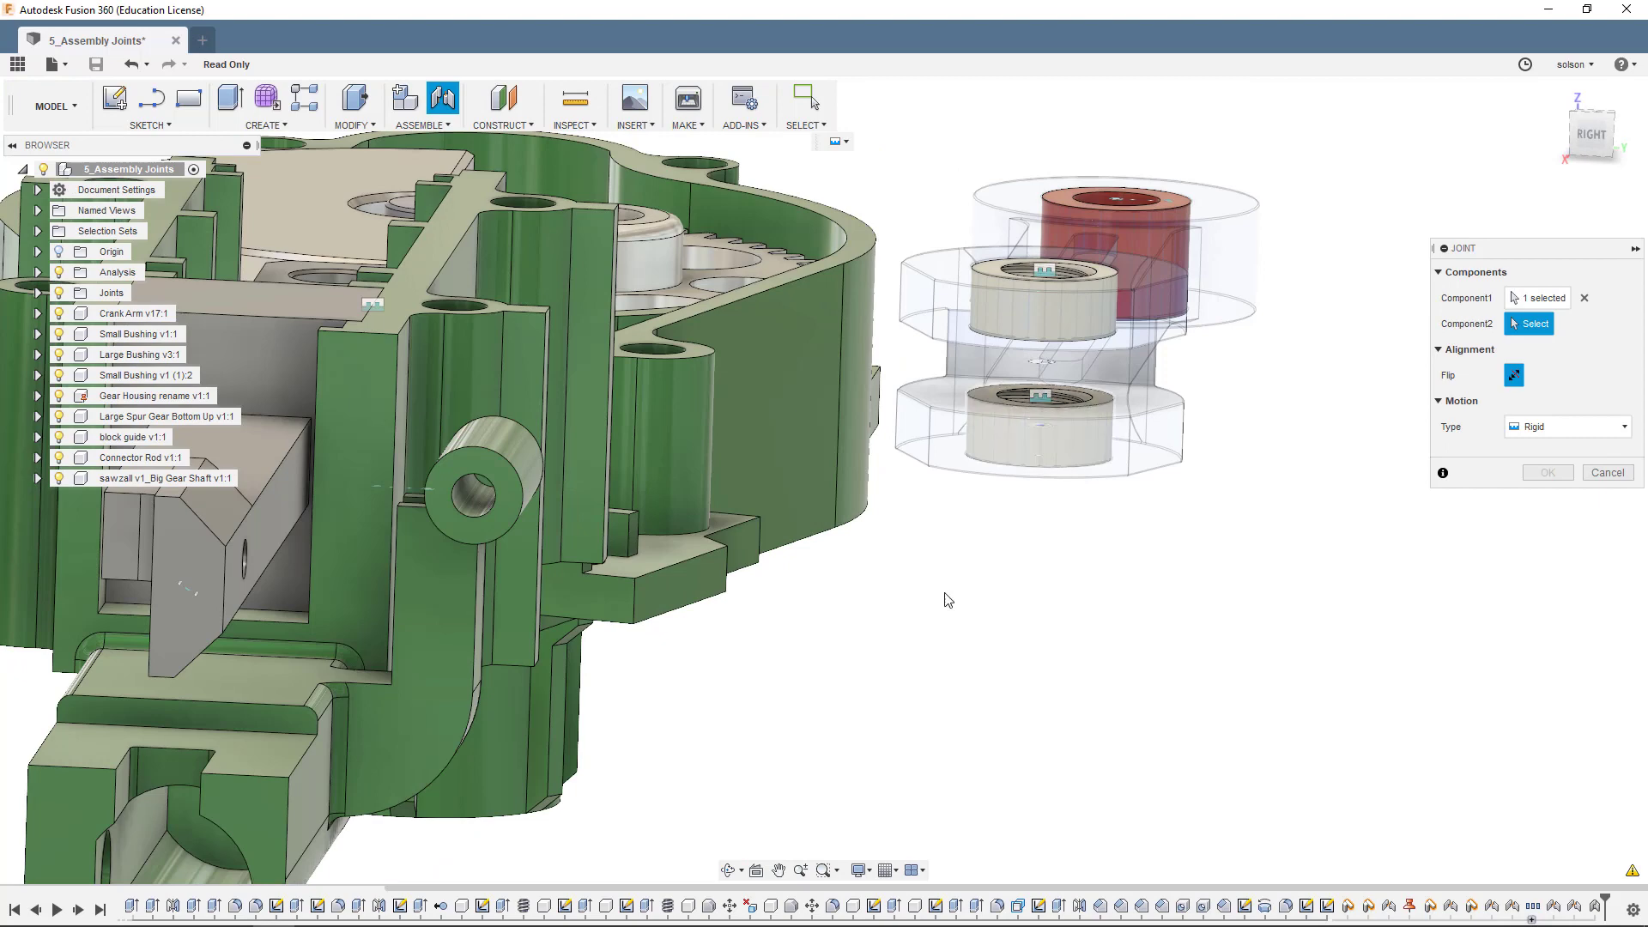
scroll(989, 605, down, 4)
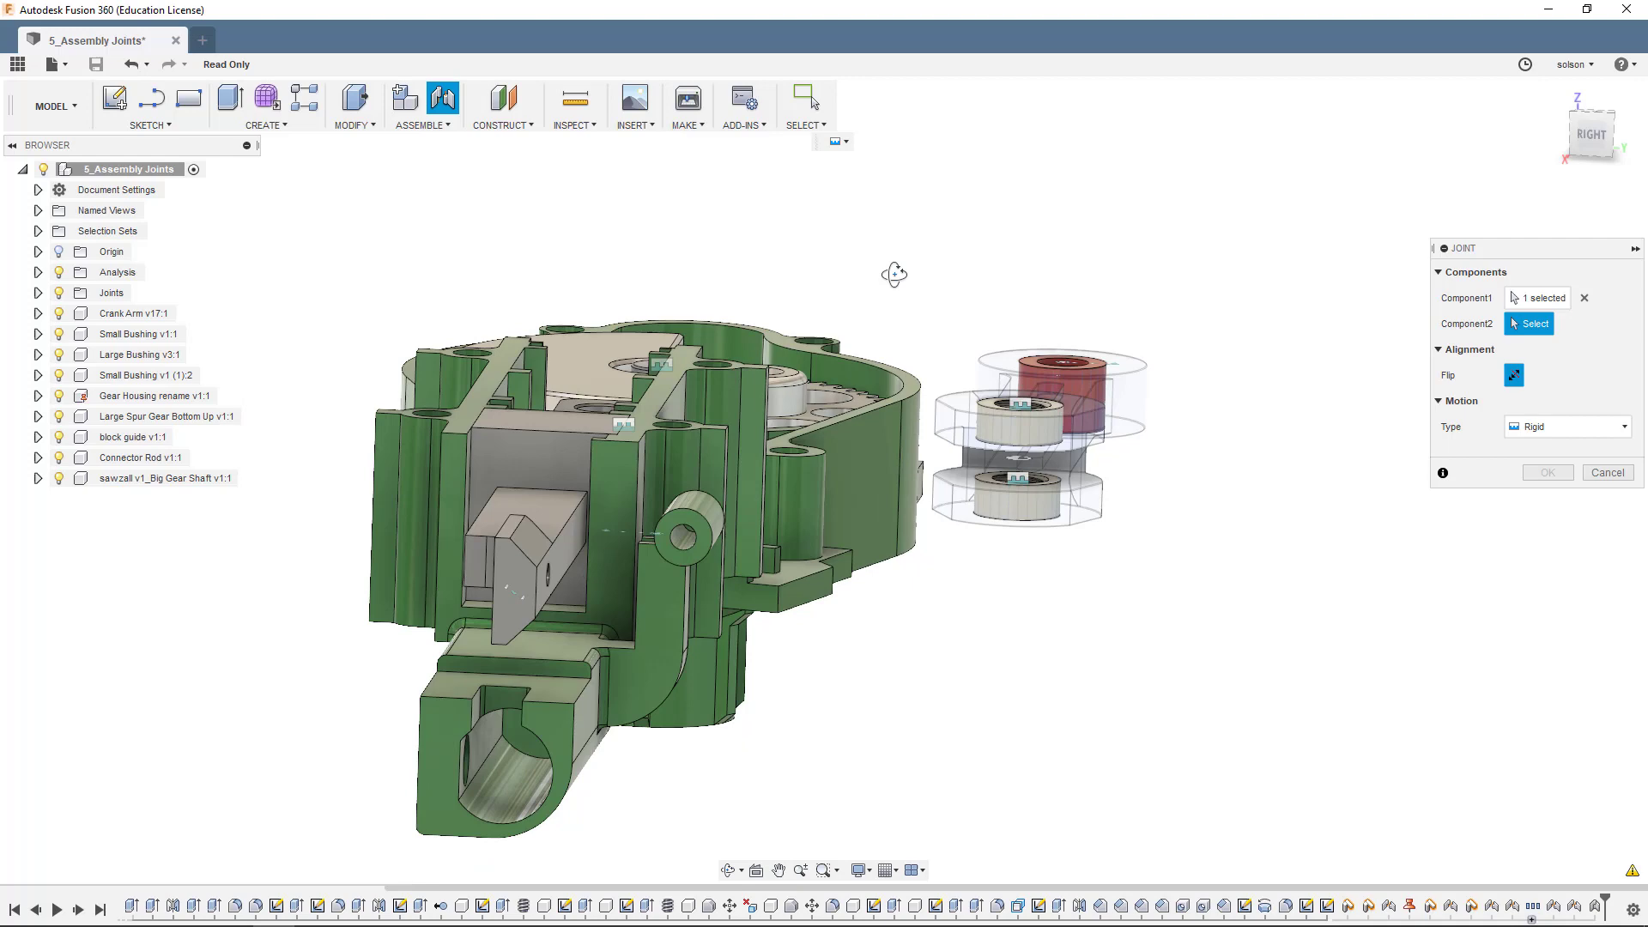
Pick the block guide hole edge as the second component, previewing the bushing seated at 180 deg
shift+middle_drag(893, 272, 871, 349)
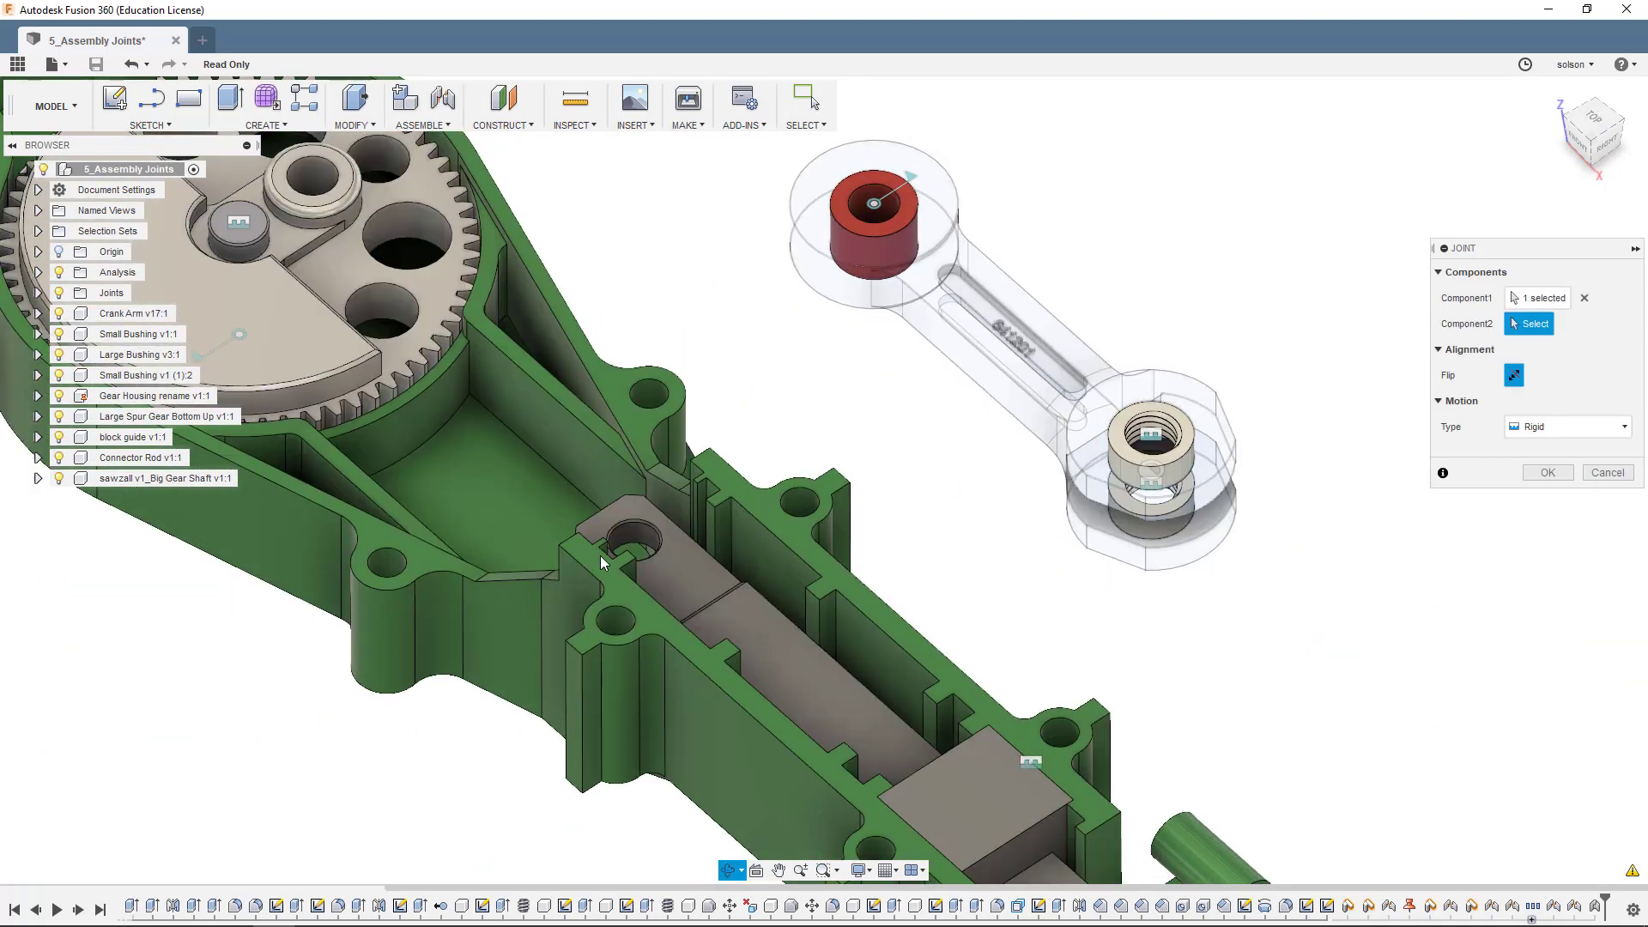
scroll(624, 540, up, 3)
scroll(631, 537, up, 5)
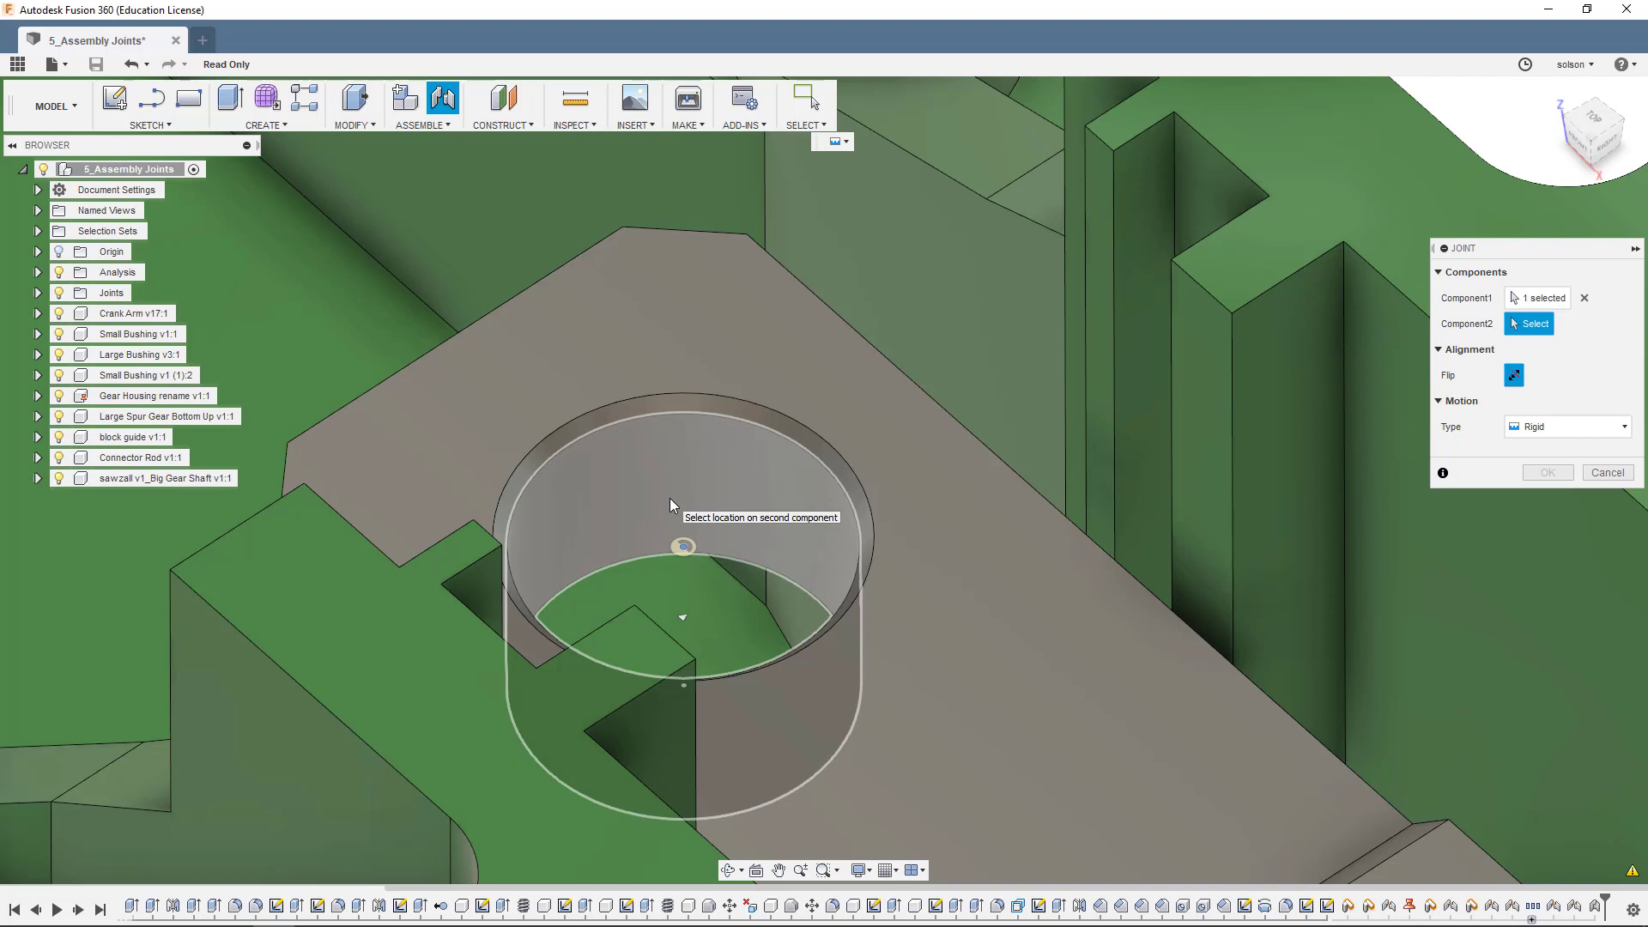
click(682, 616)
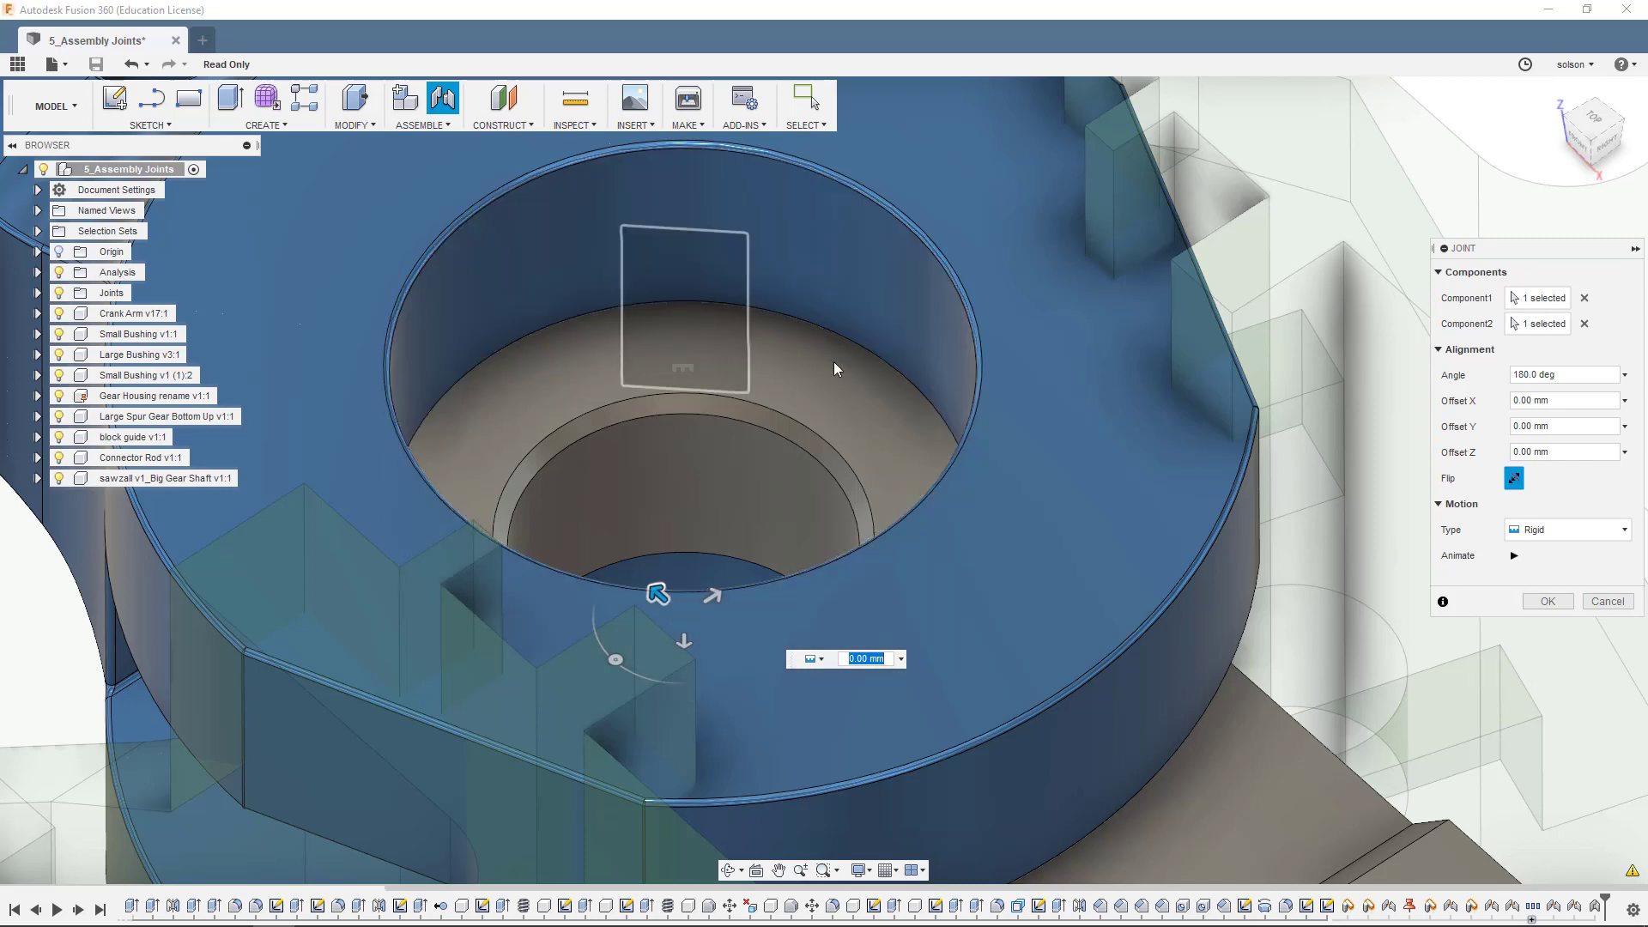
Change the joint's motion type to Revolute and create the joint
scroll(791, 402, down, 3)
scroll(791, 396, down, 5)
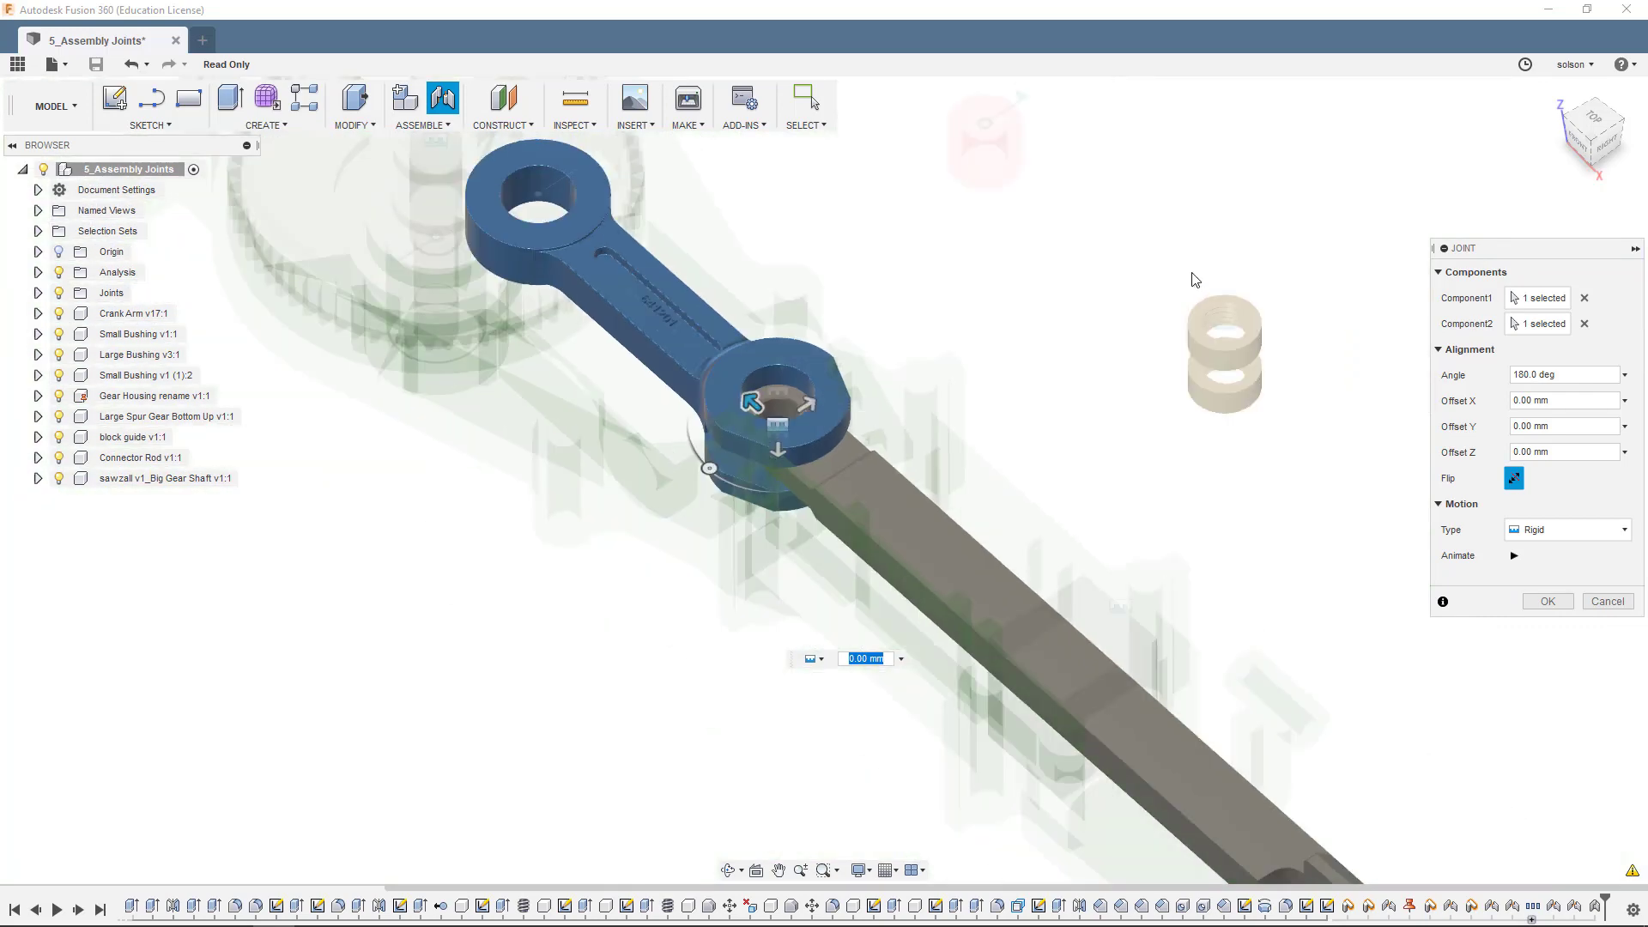
scroll(1054, 282, up, 2)
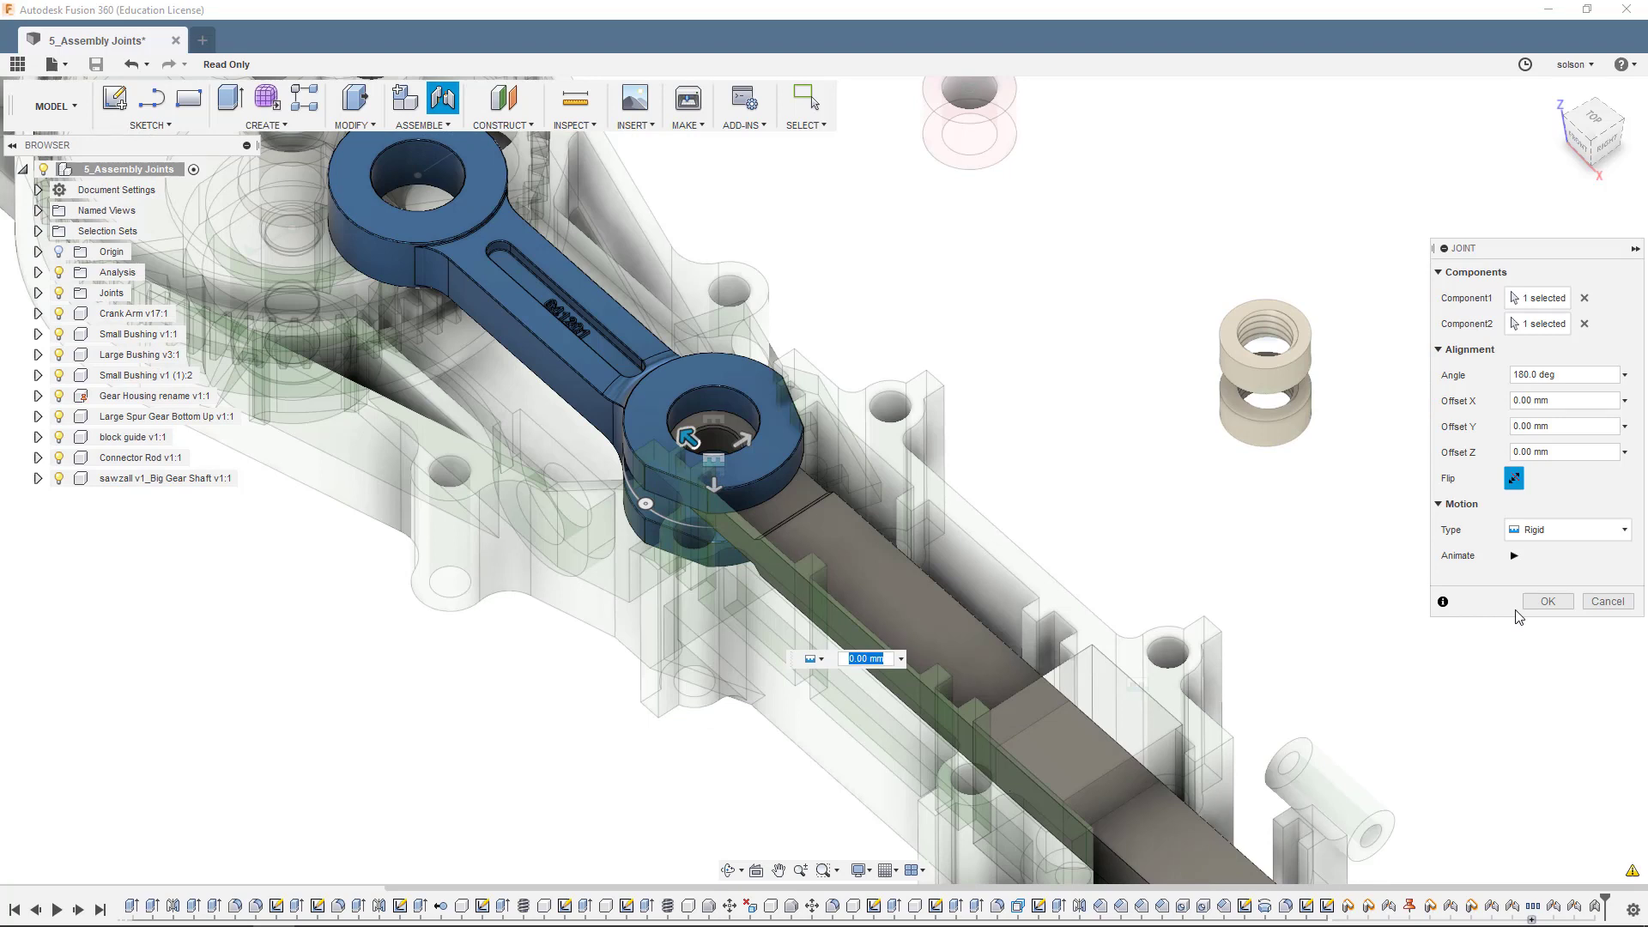
click(1572, 526)
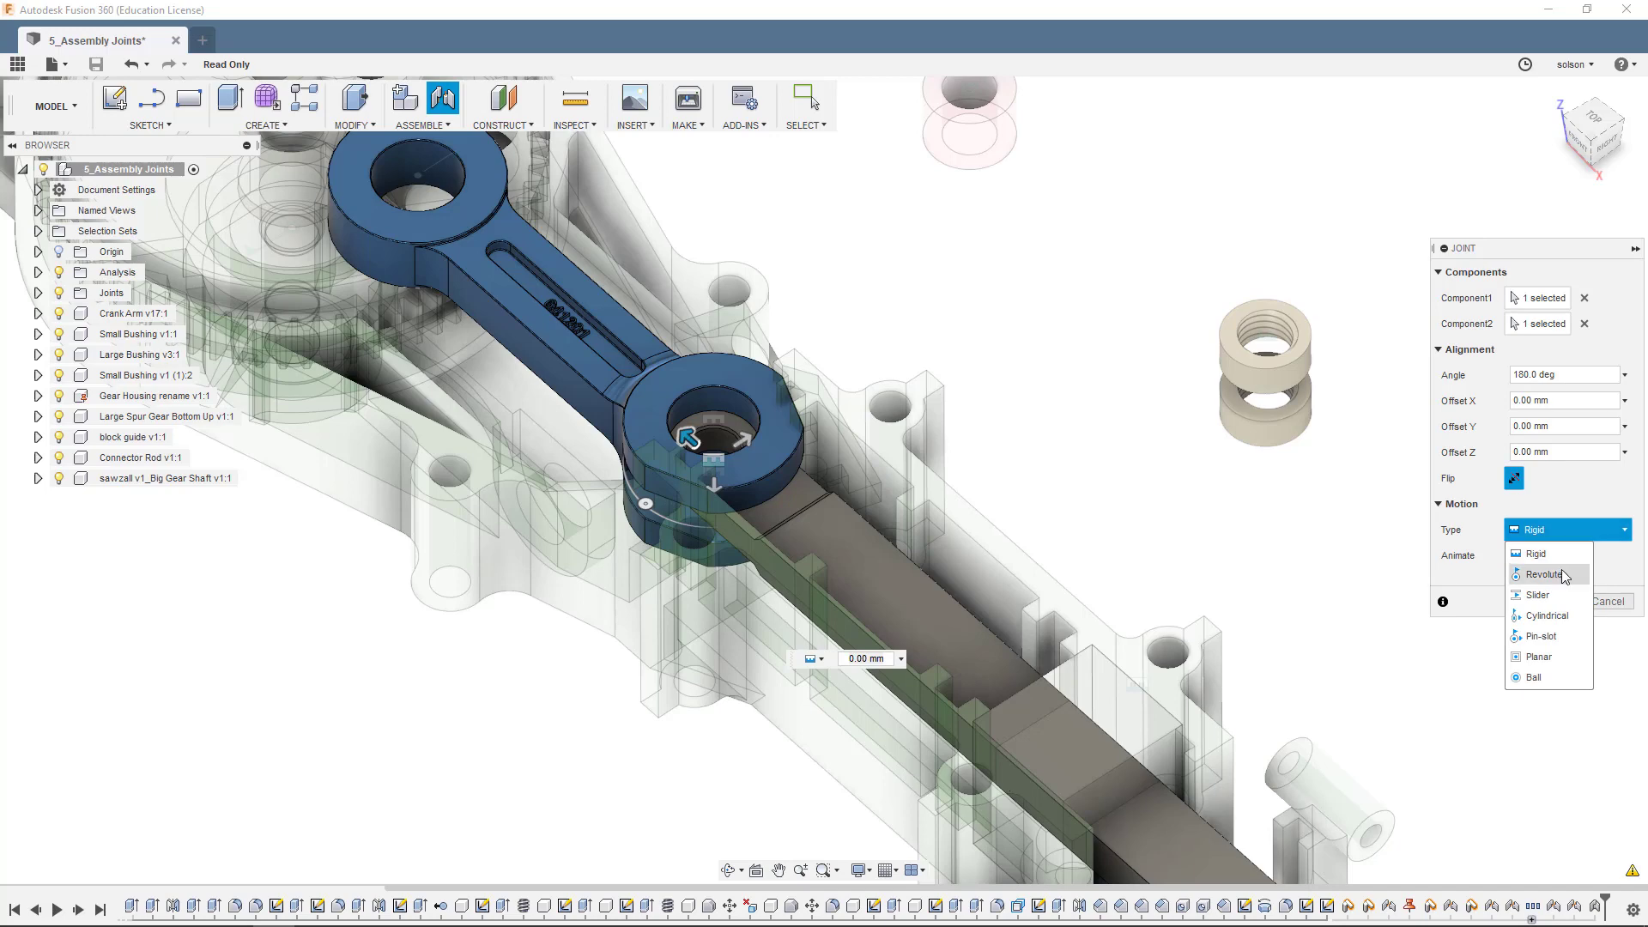
click(1558, 556)
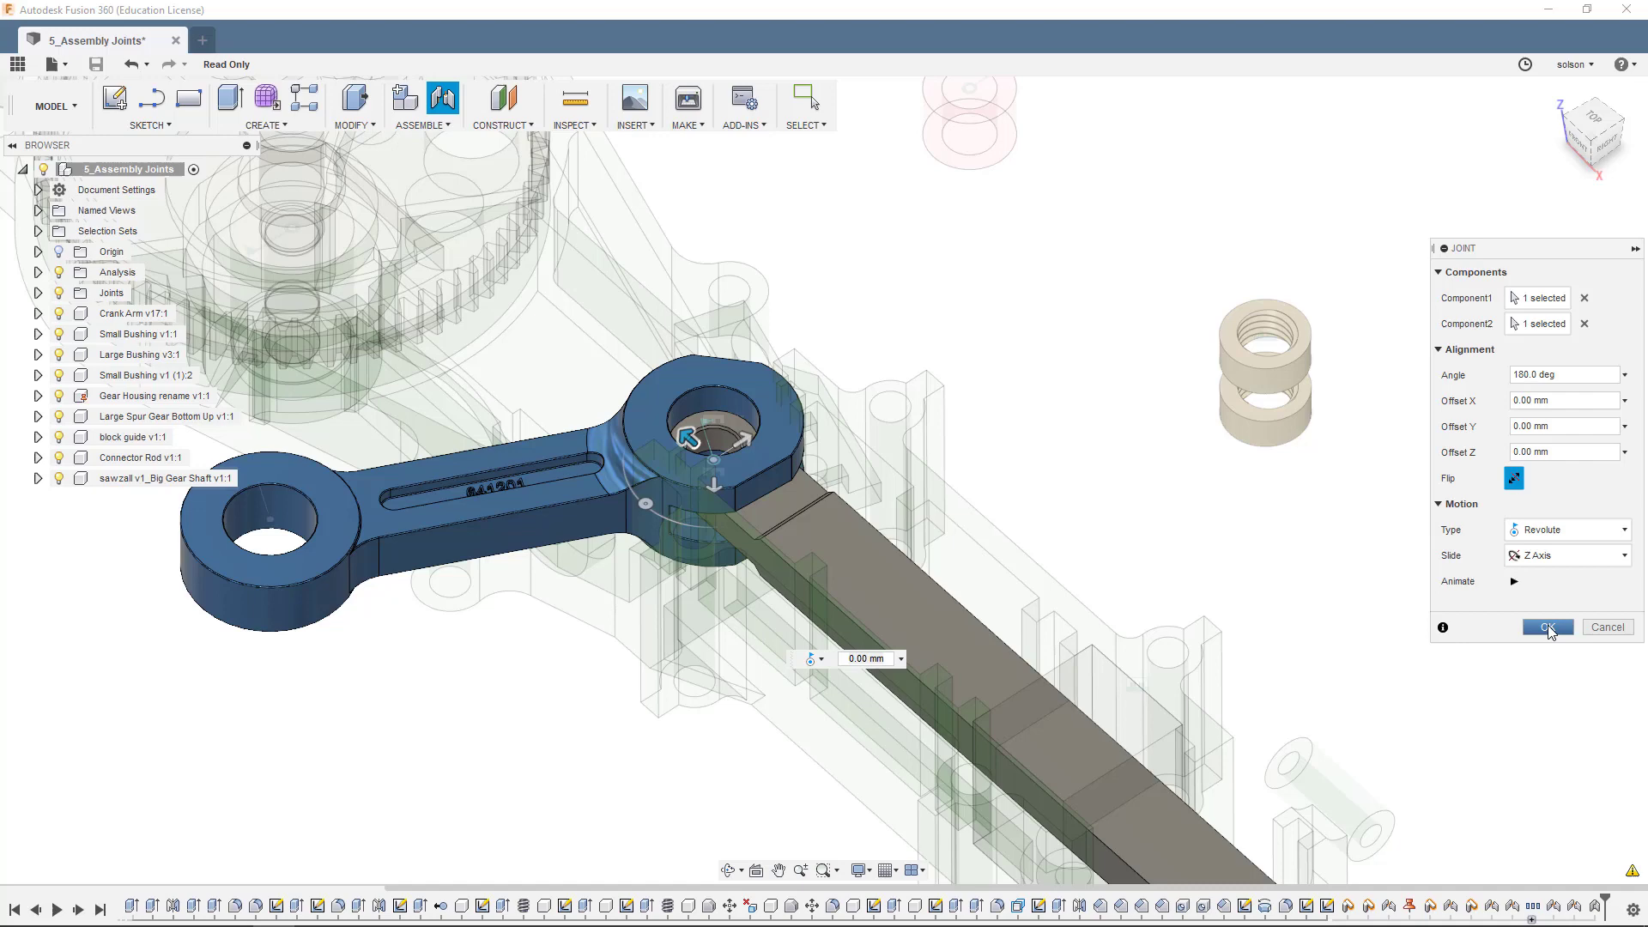
click(1547, 627)
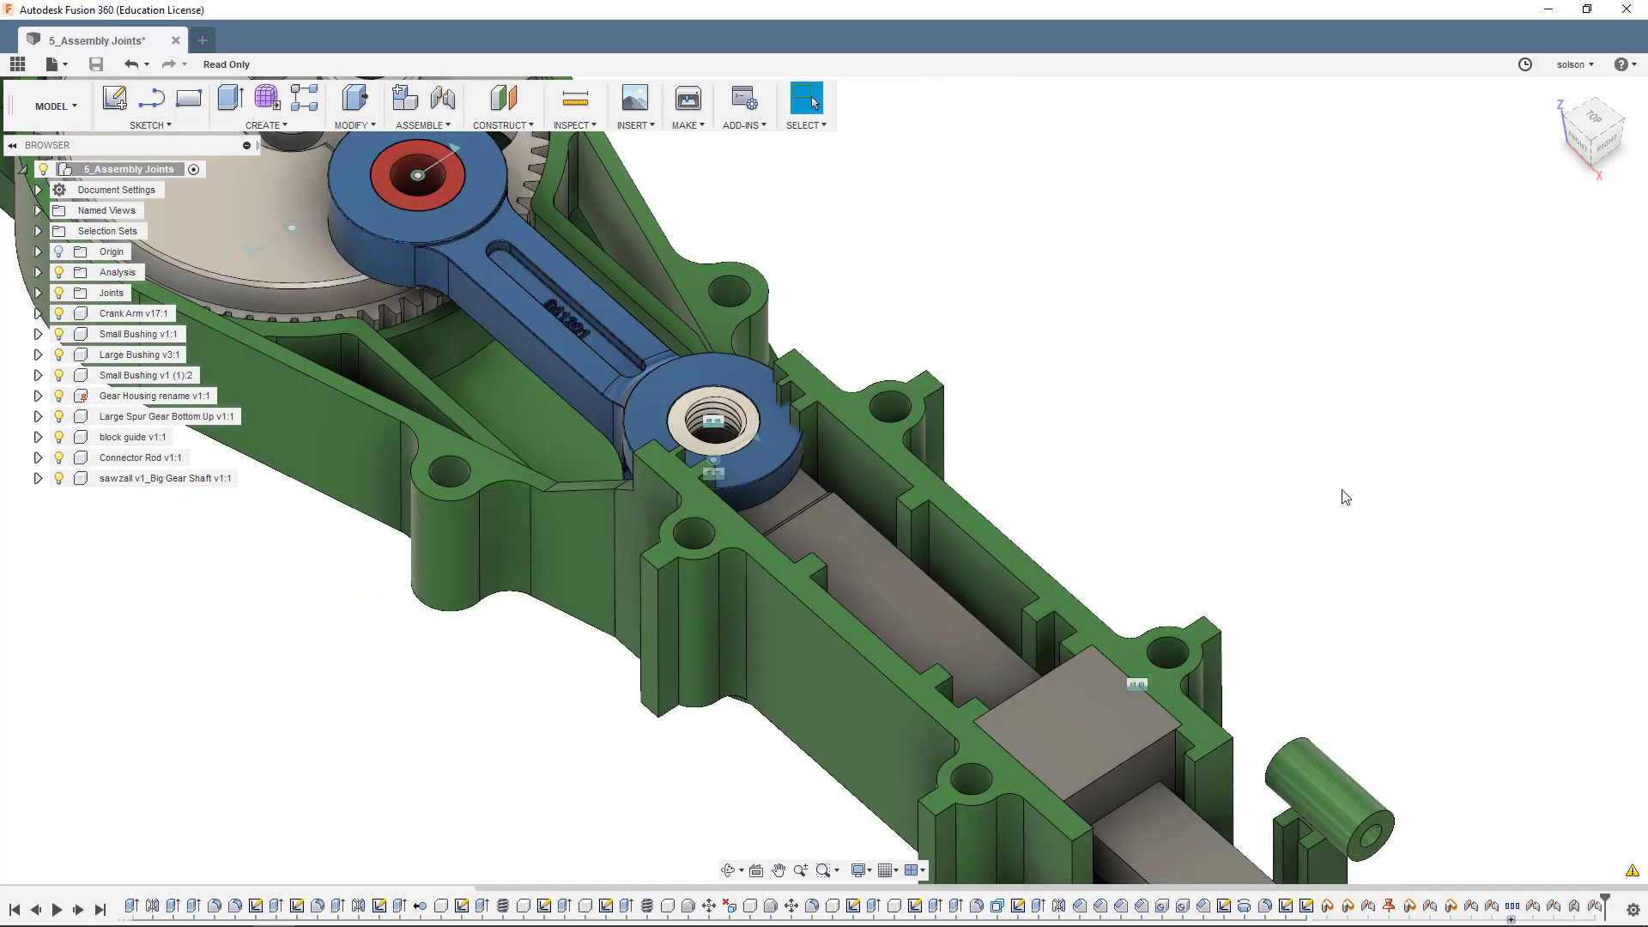
Pan and zoom toward the gear and crank to inspect the rod inside the housing
middle_drag(1096, 361, 1089, 399)
key(Escape)
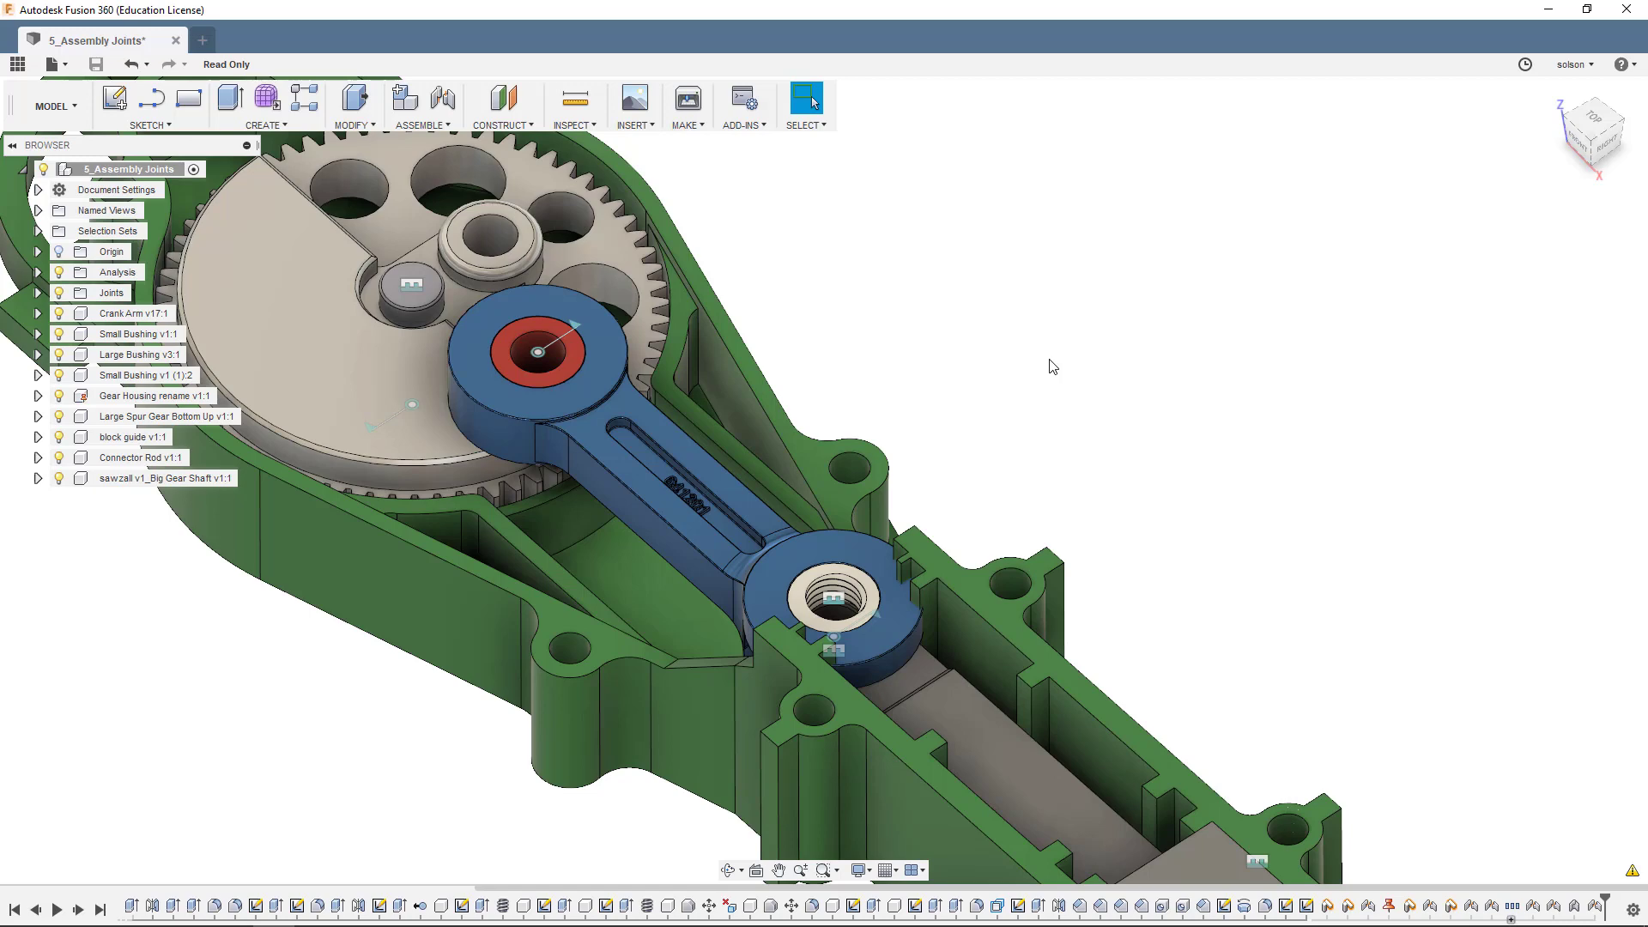
middle_drag(1030, 324, 1064, 363)
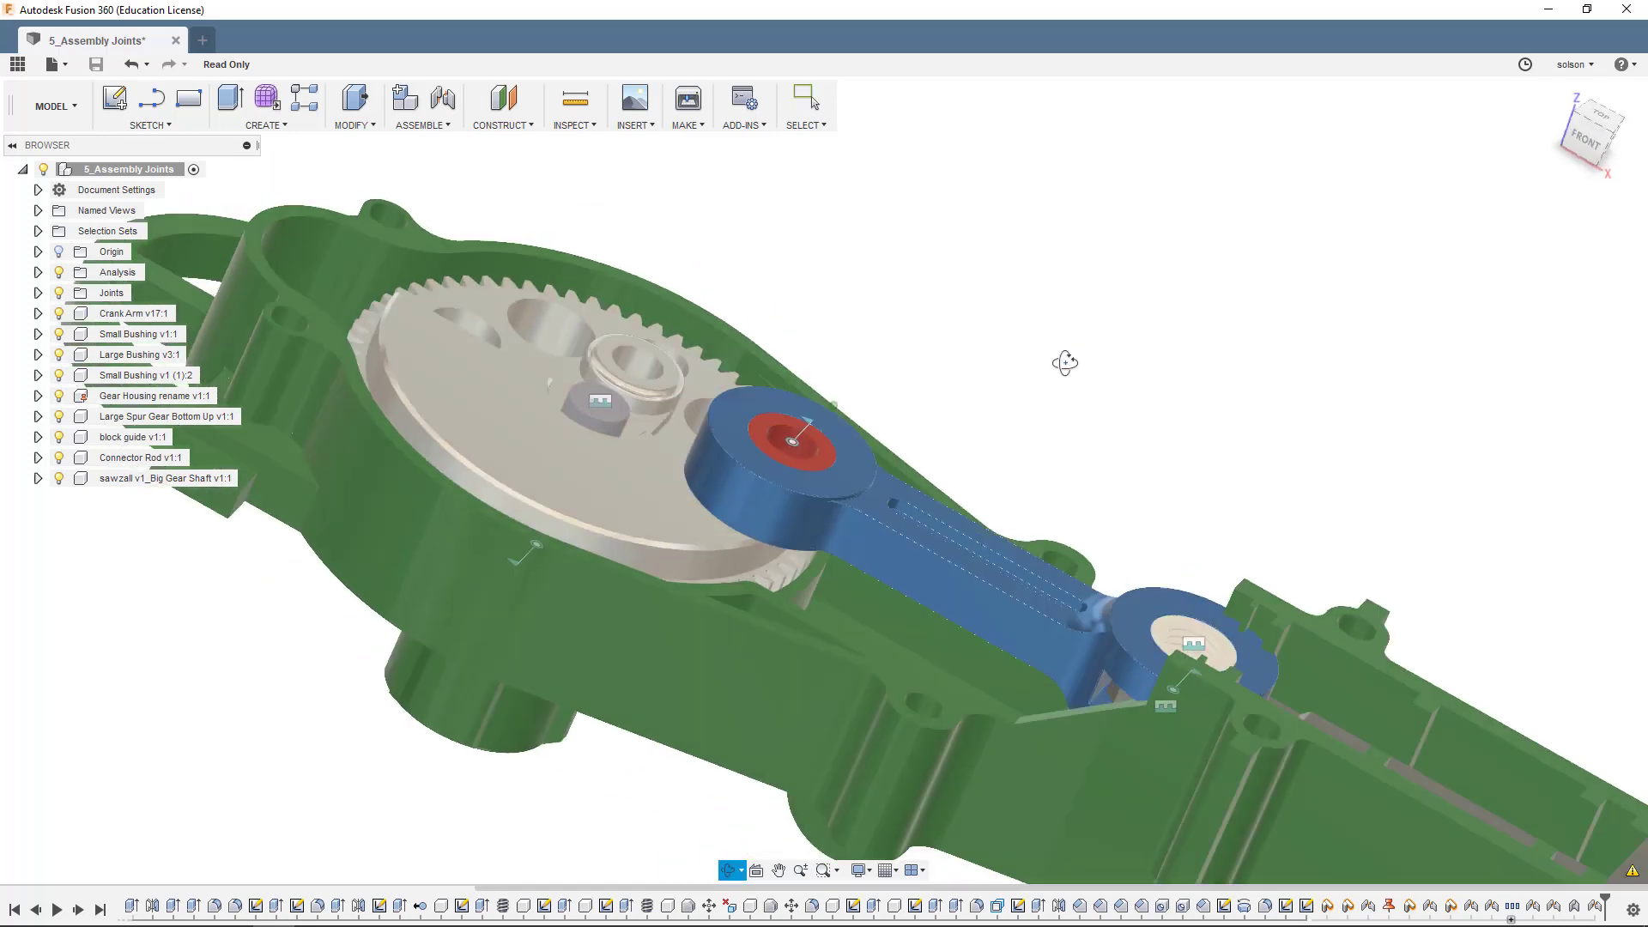
scroll(621, 341, up, 3)
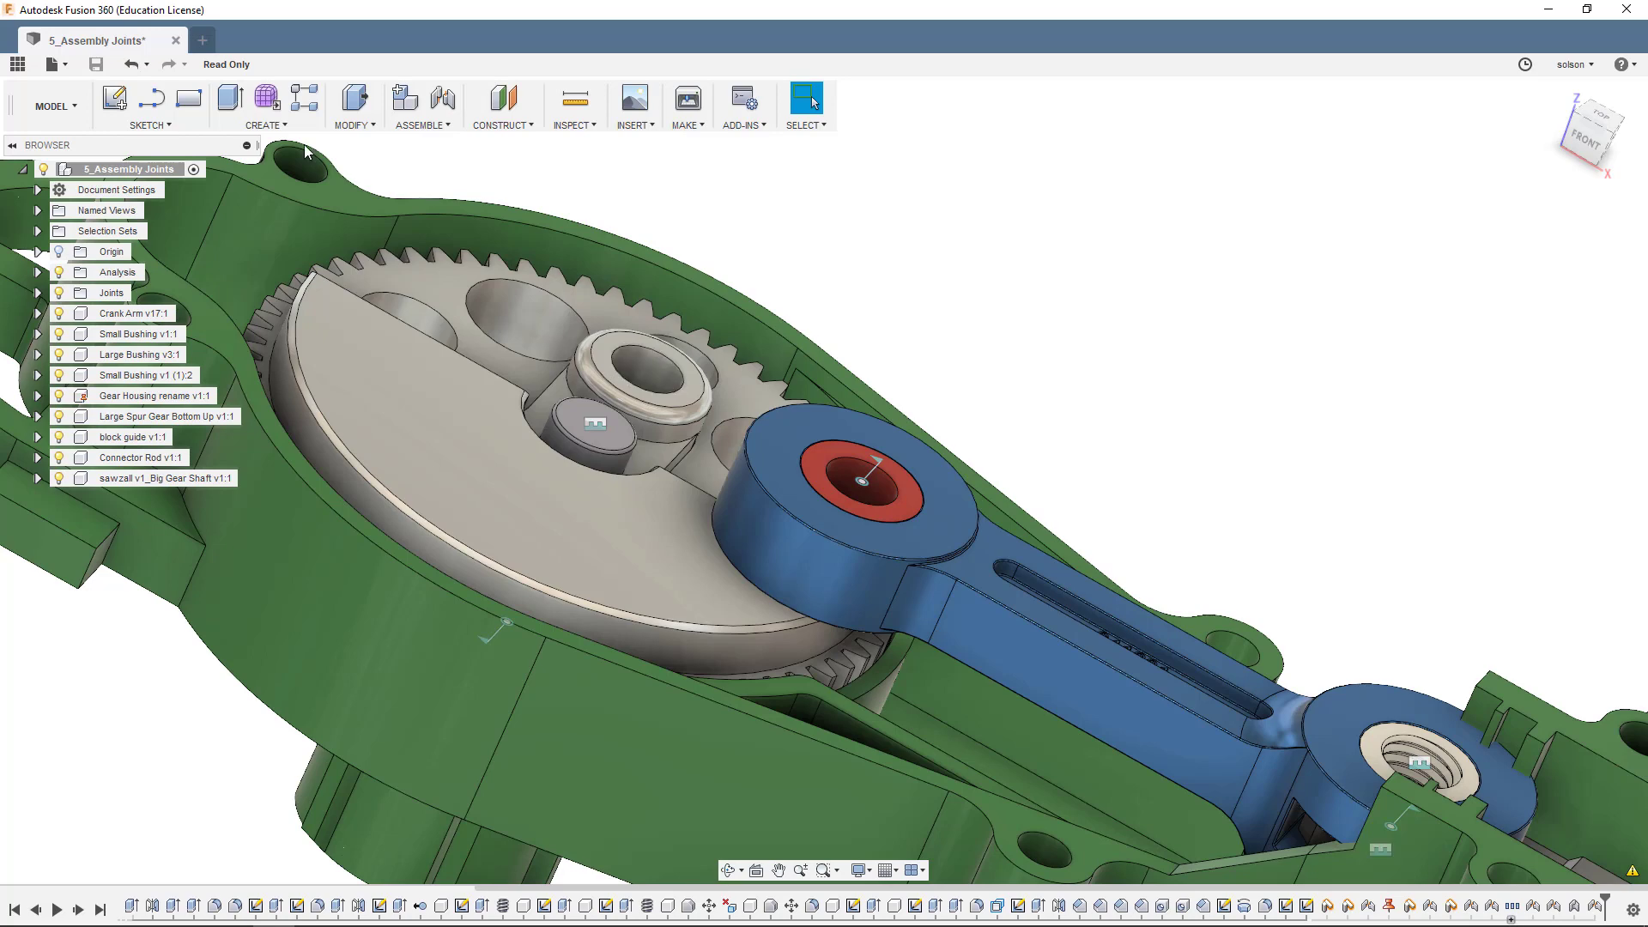
Start a new joint and pick the circular edge where the rod meets the gear
click(423, 125)
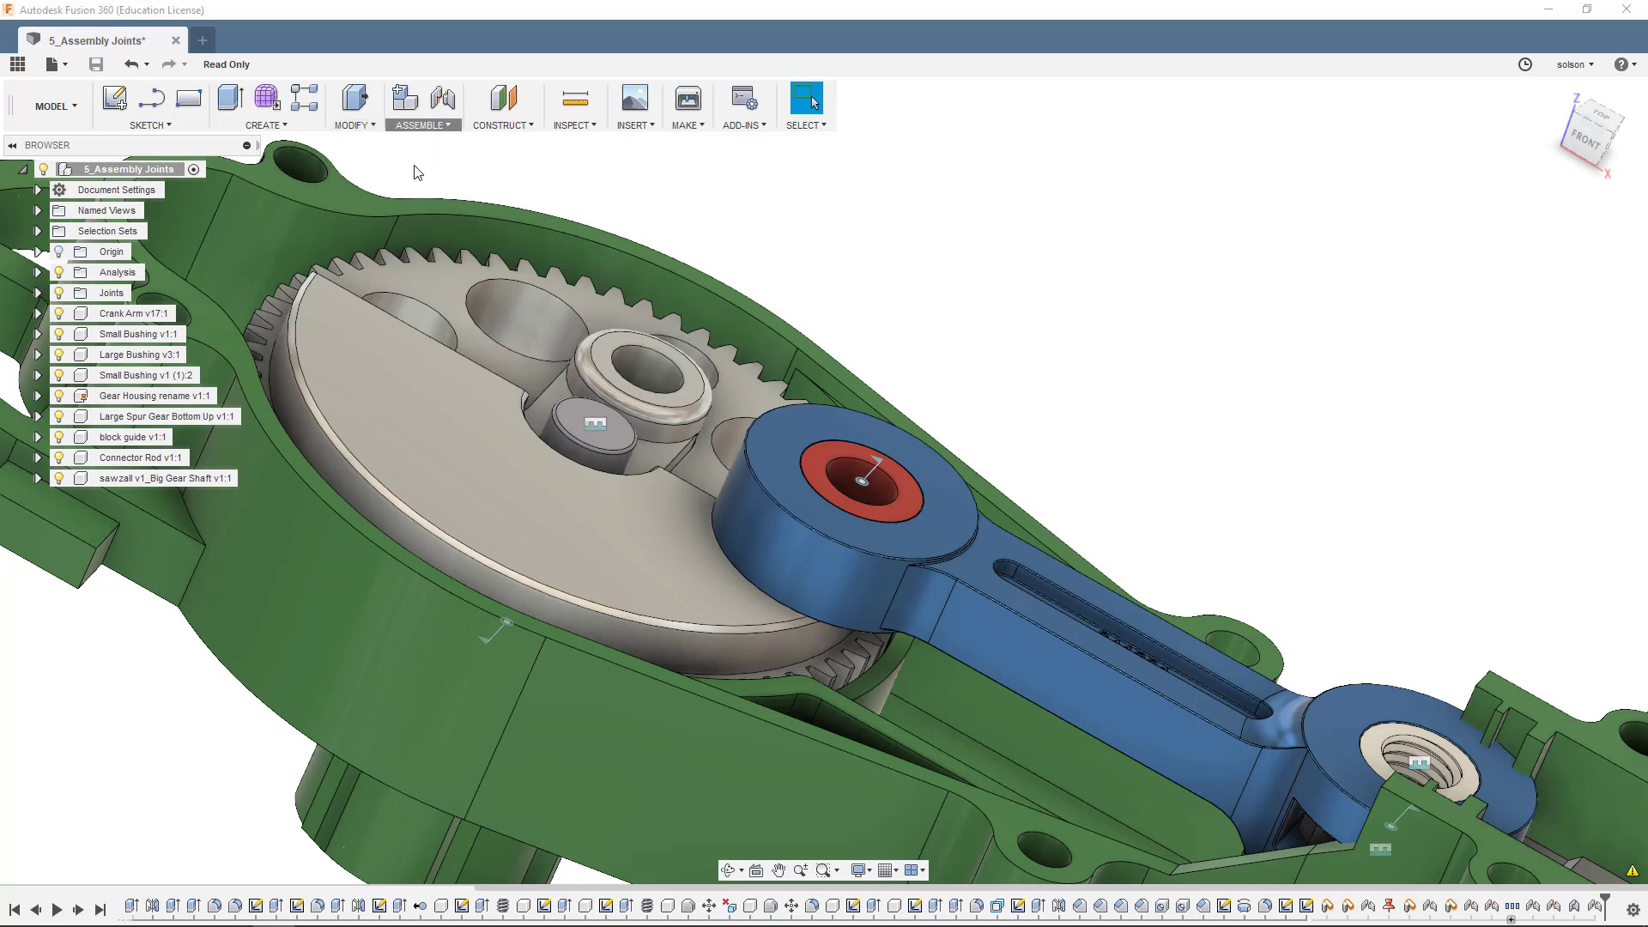
click(1006, 330)
mouse_move(1001, 287)
shift+middle_down()
mouse_move(1002, 251)
mouse_move(1000, 265)
shift+middle_up()
scroll(877, 501, up, 5)
scroll(880, 498, up, 4)
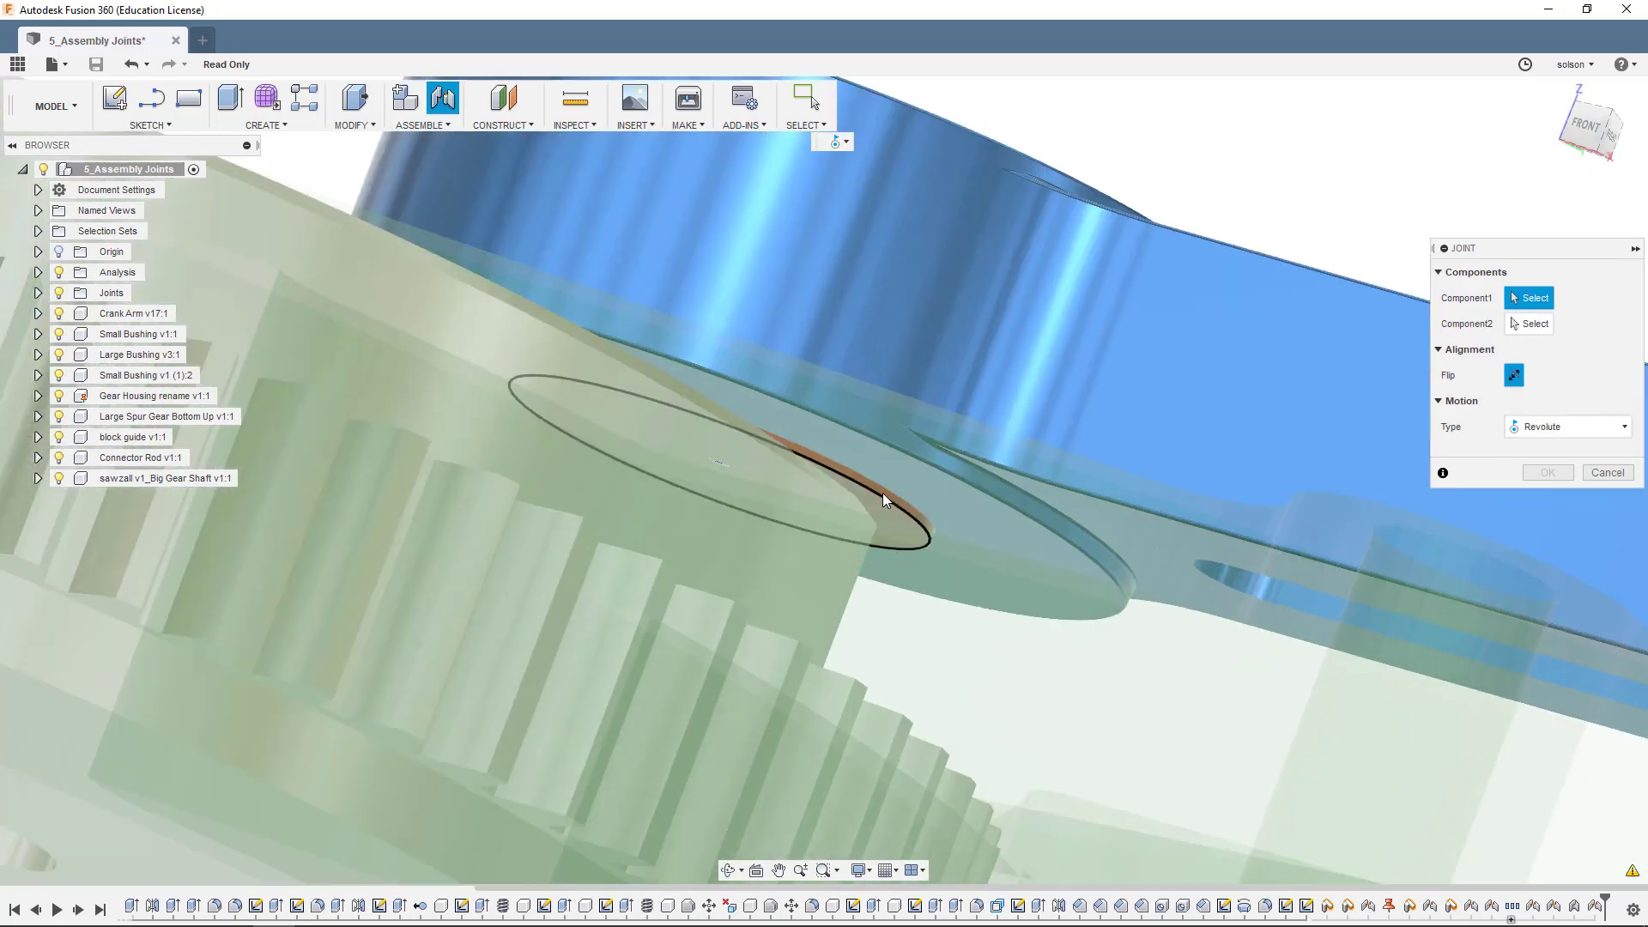
click(887, 489)
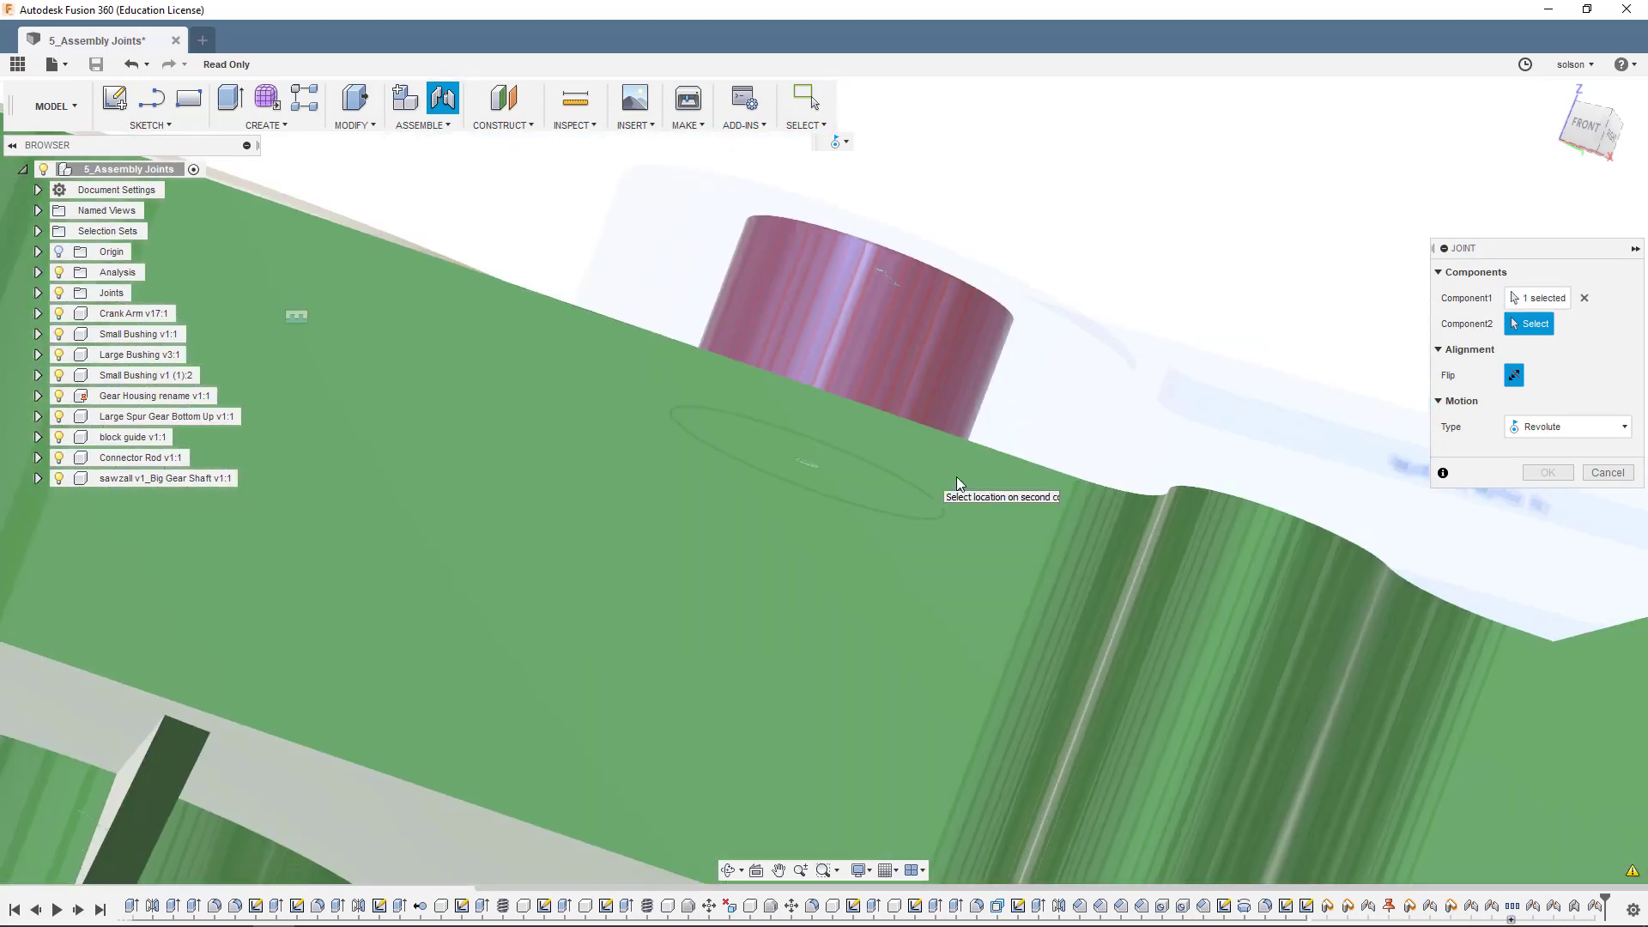
Pick the gear's centre bushing as the second joint location
scroll(834, 297, down, 4)
shift+middle_drag(834, 297, 916, 234)
scroll(970, 122, down, 2)
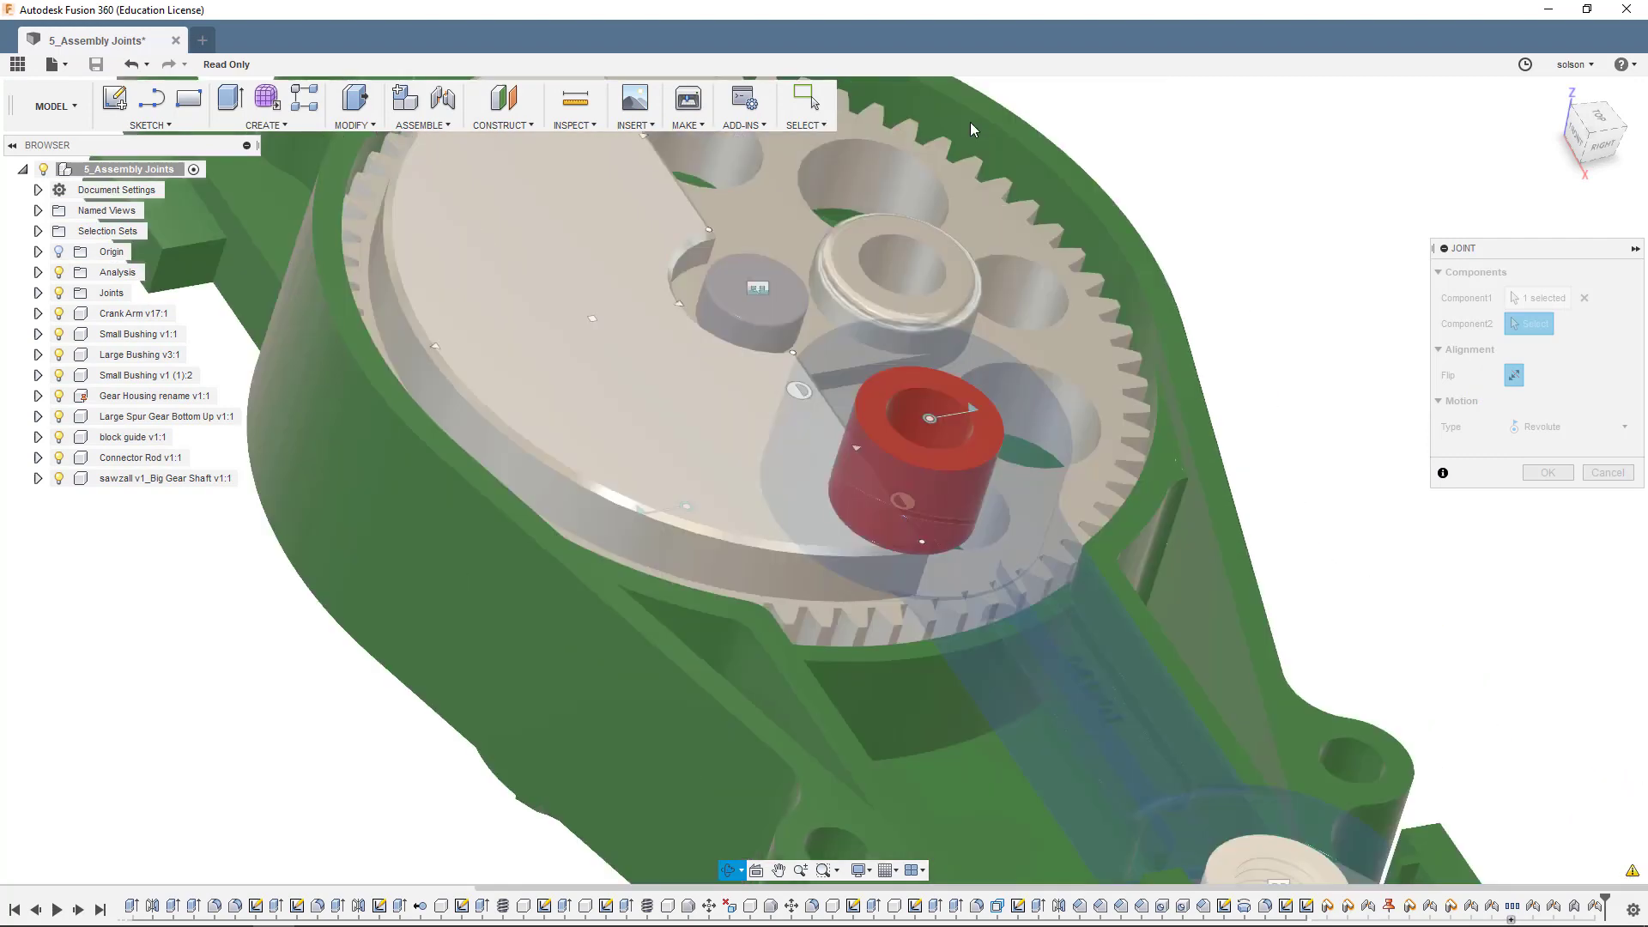
middle_drag(969, 122, 918, 183)
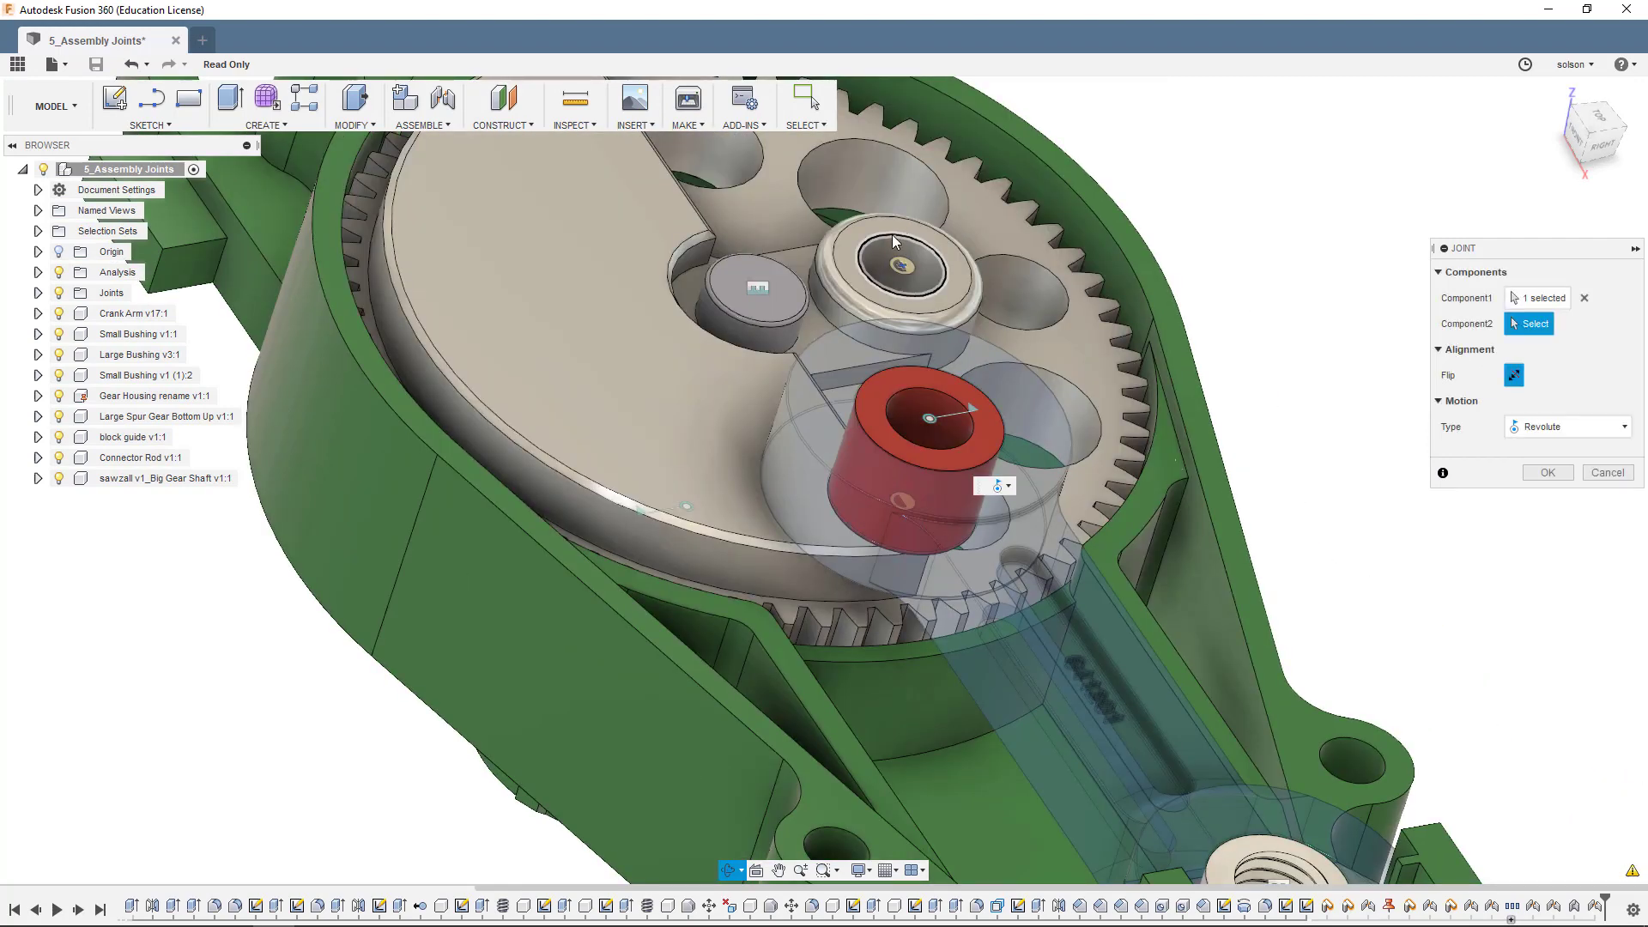
click(1110, 220)
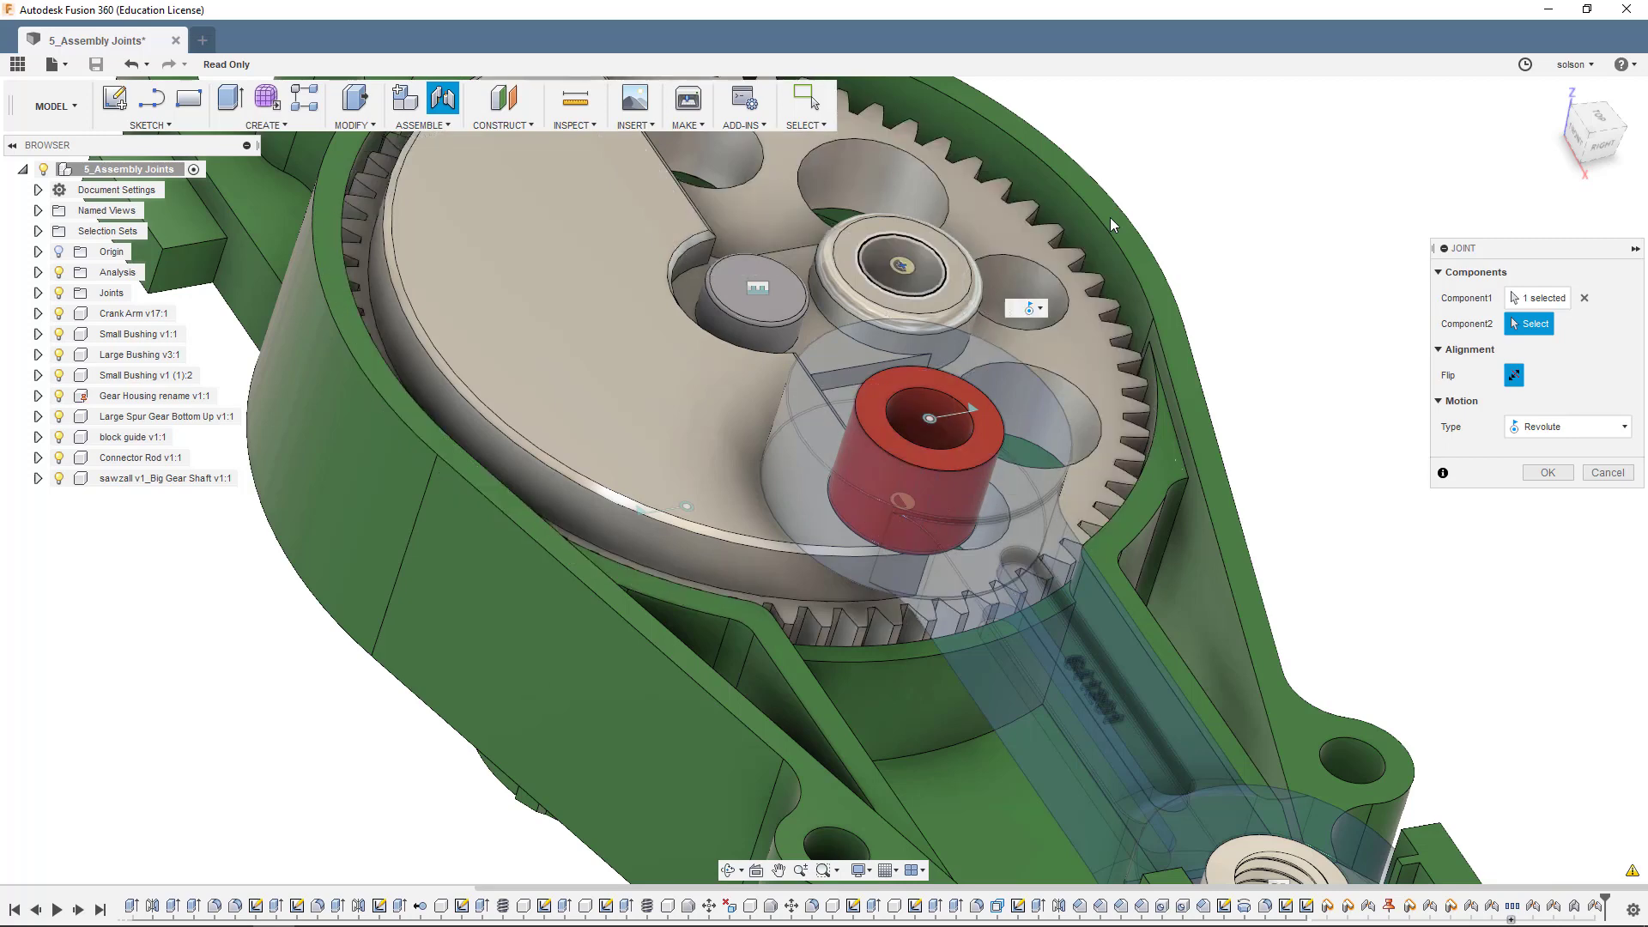
click(1110, 217)
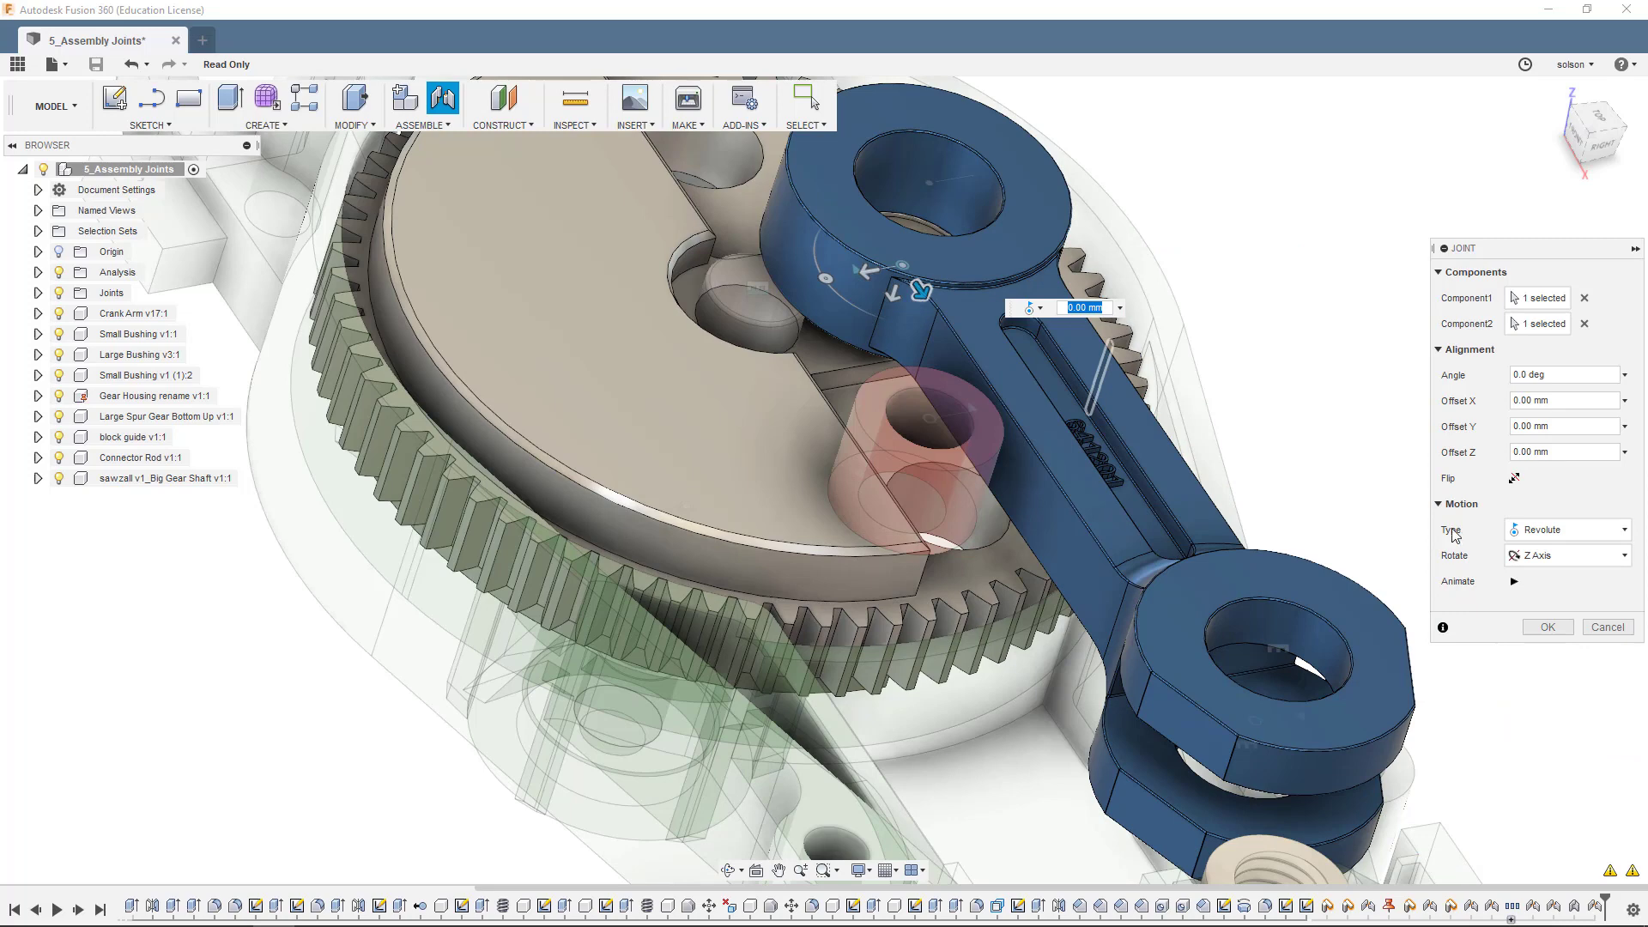
Switch the motion type from Revolute to Cylindrical about Z and commit the joint
click(1581, 530)
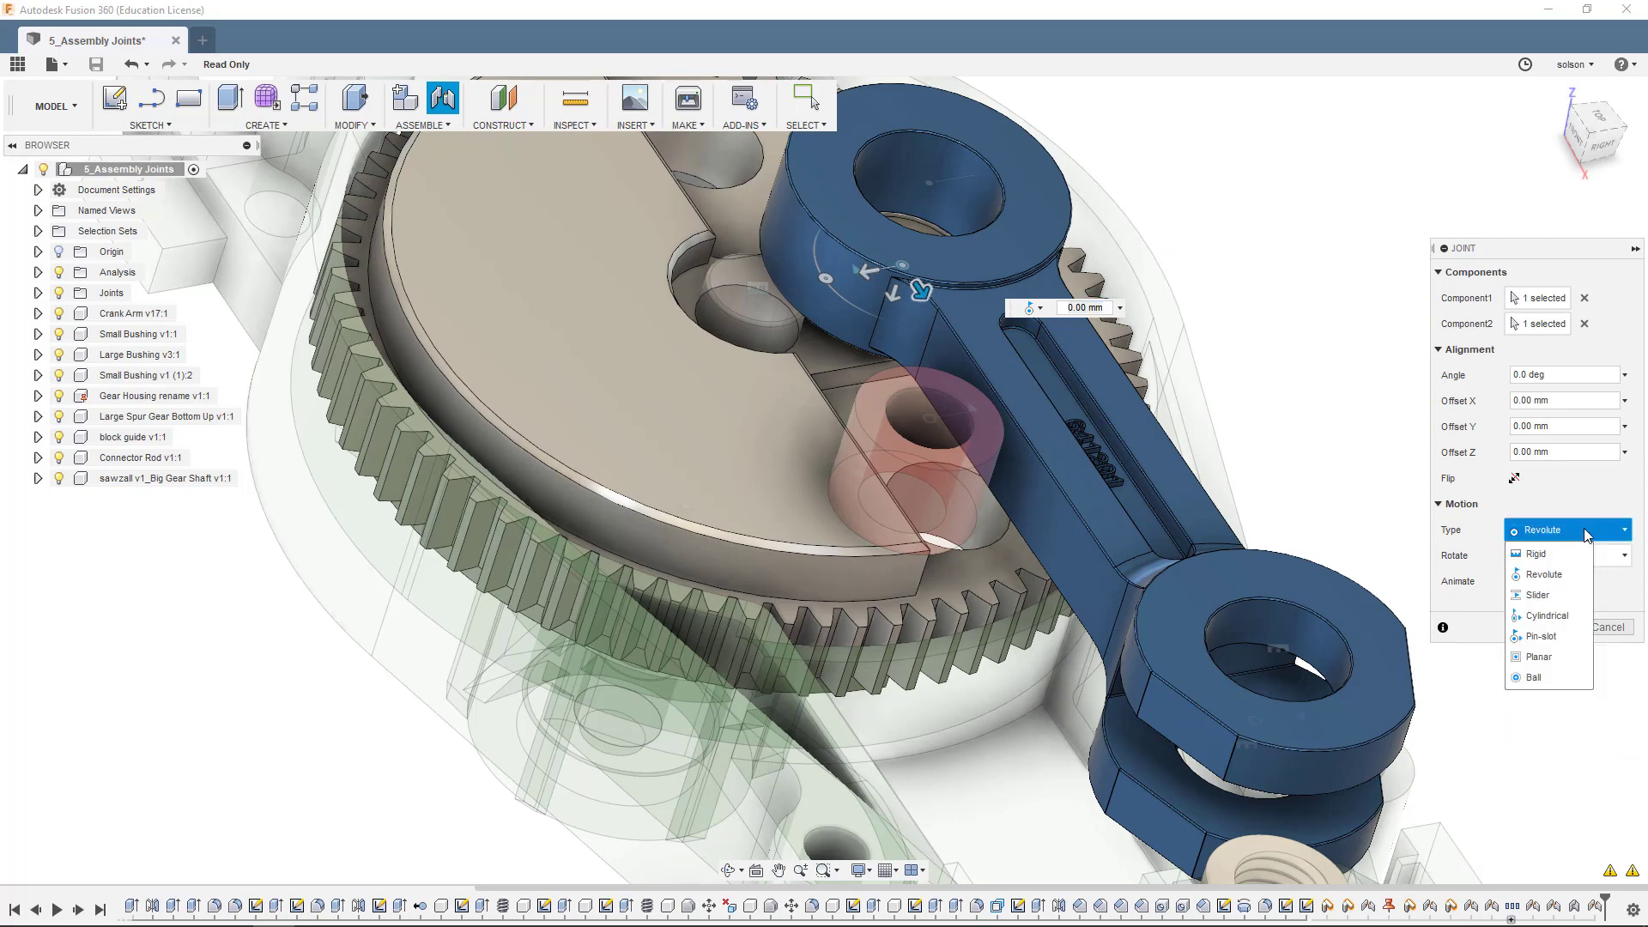
click(1565, 615)
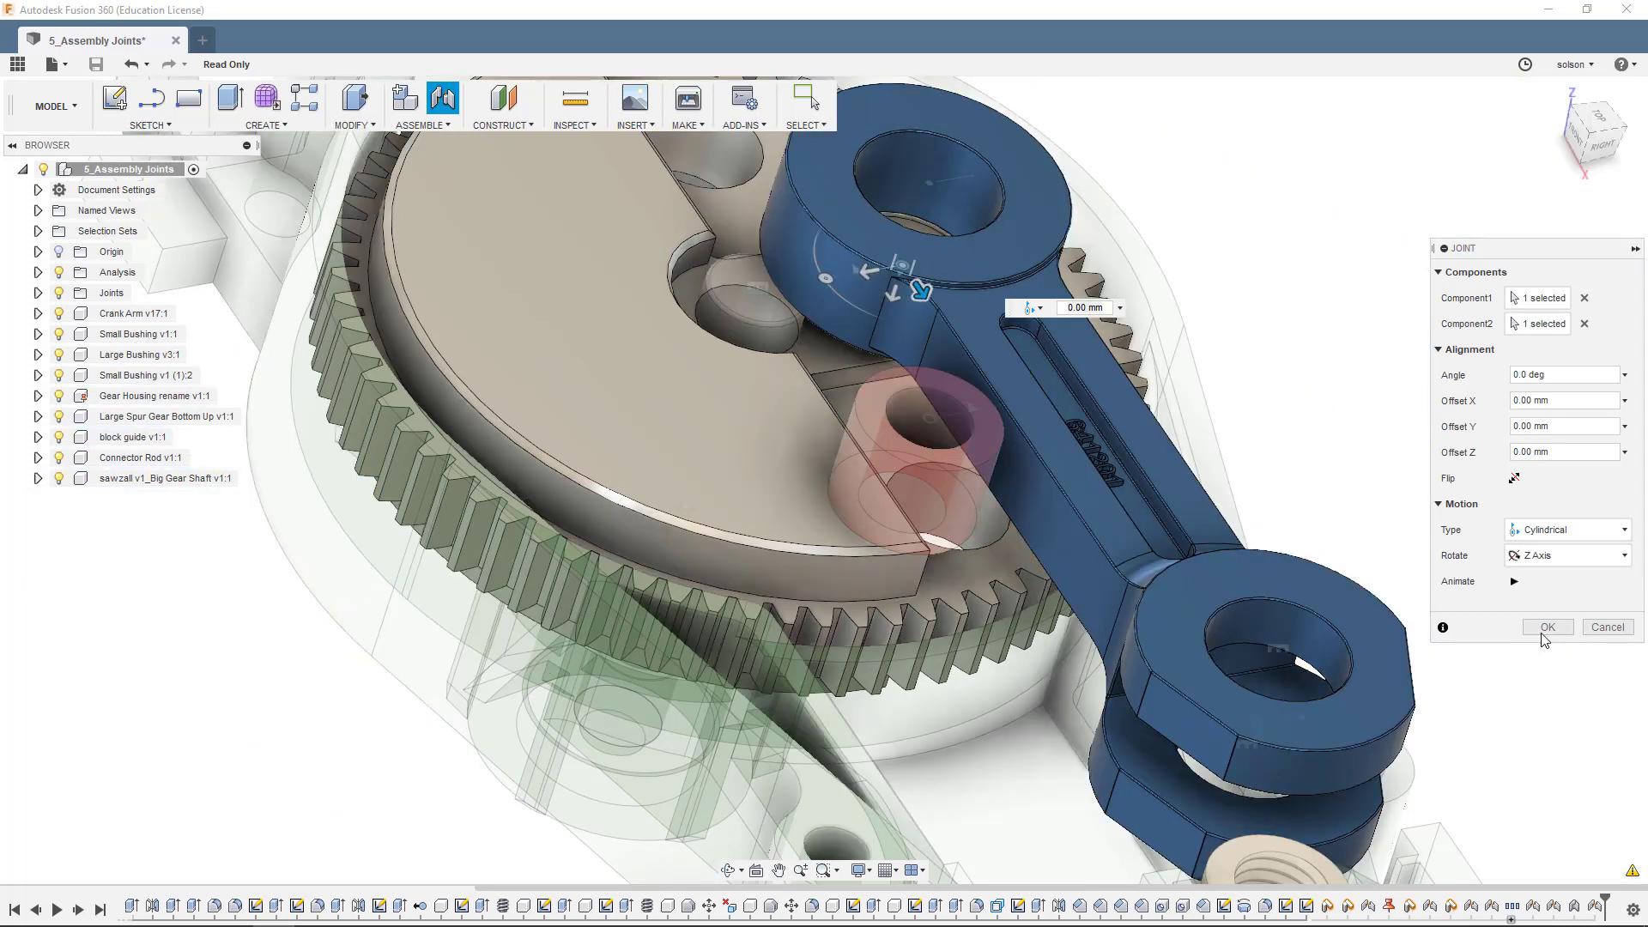
click(1547, 627)
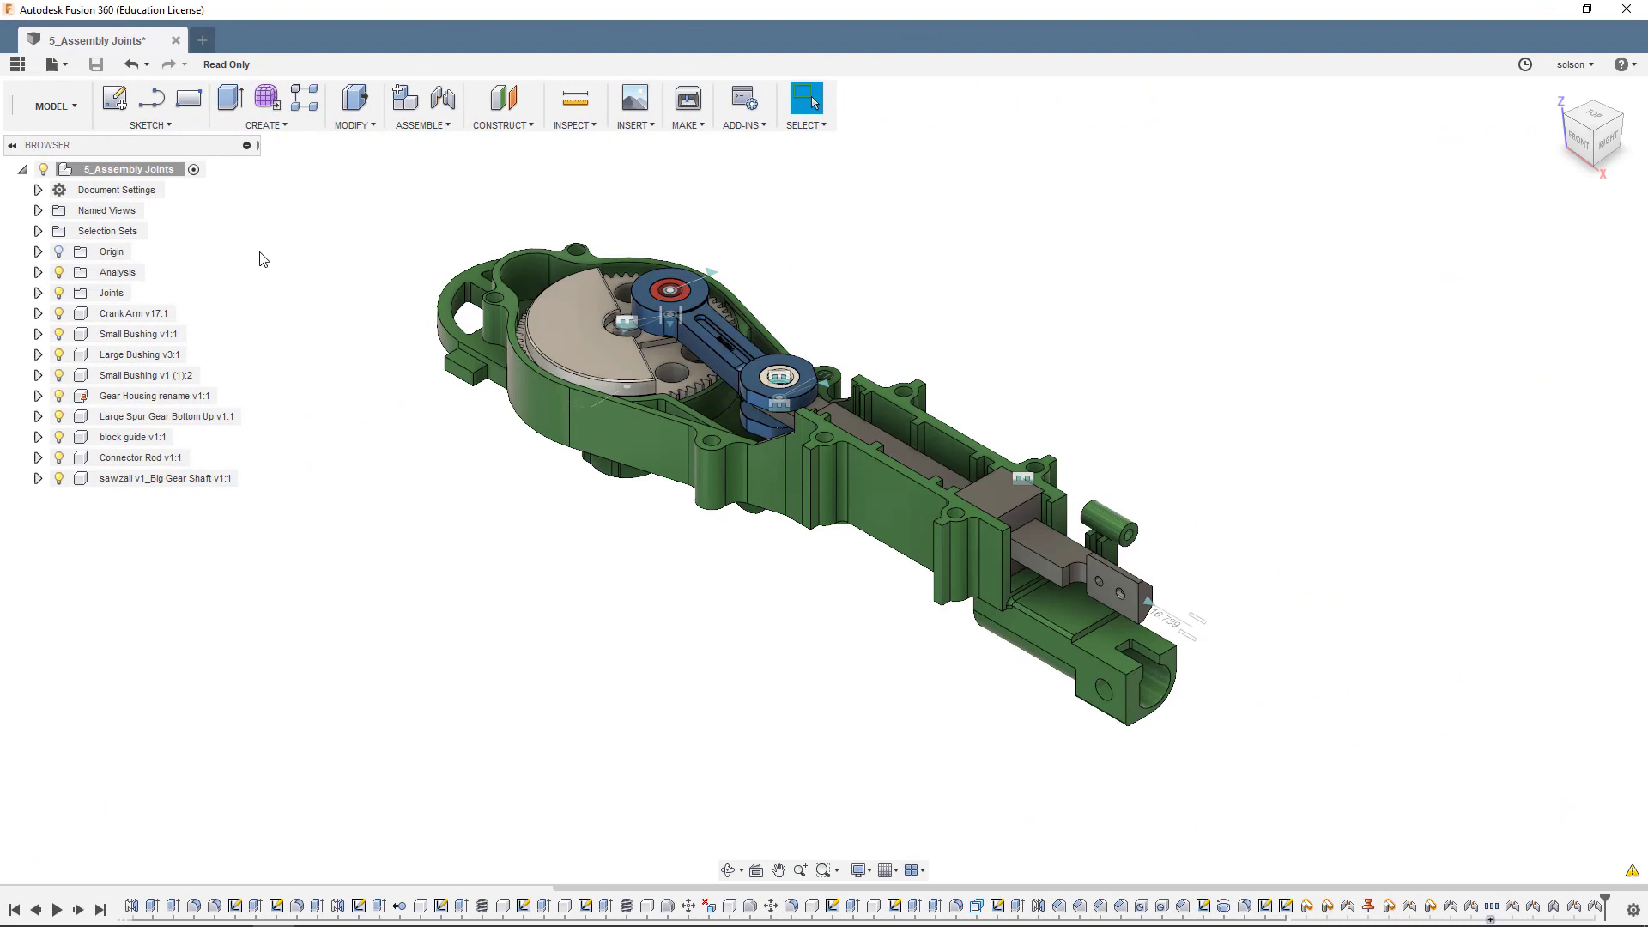
Save the assembly as '5_Assembly Joints' in the master folder, creating version v1
click(56, 66)
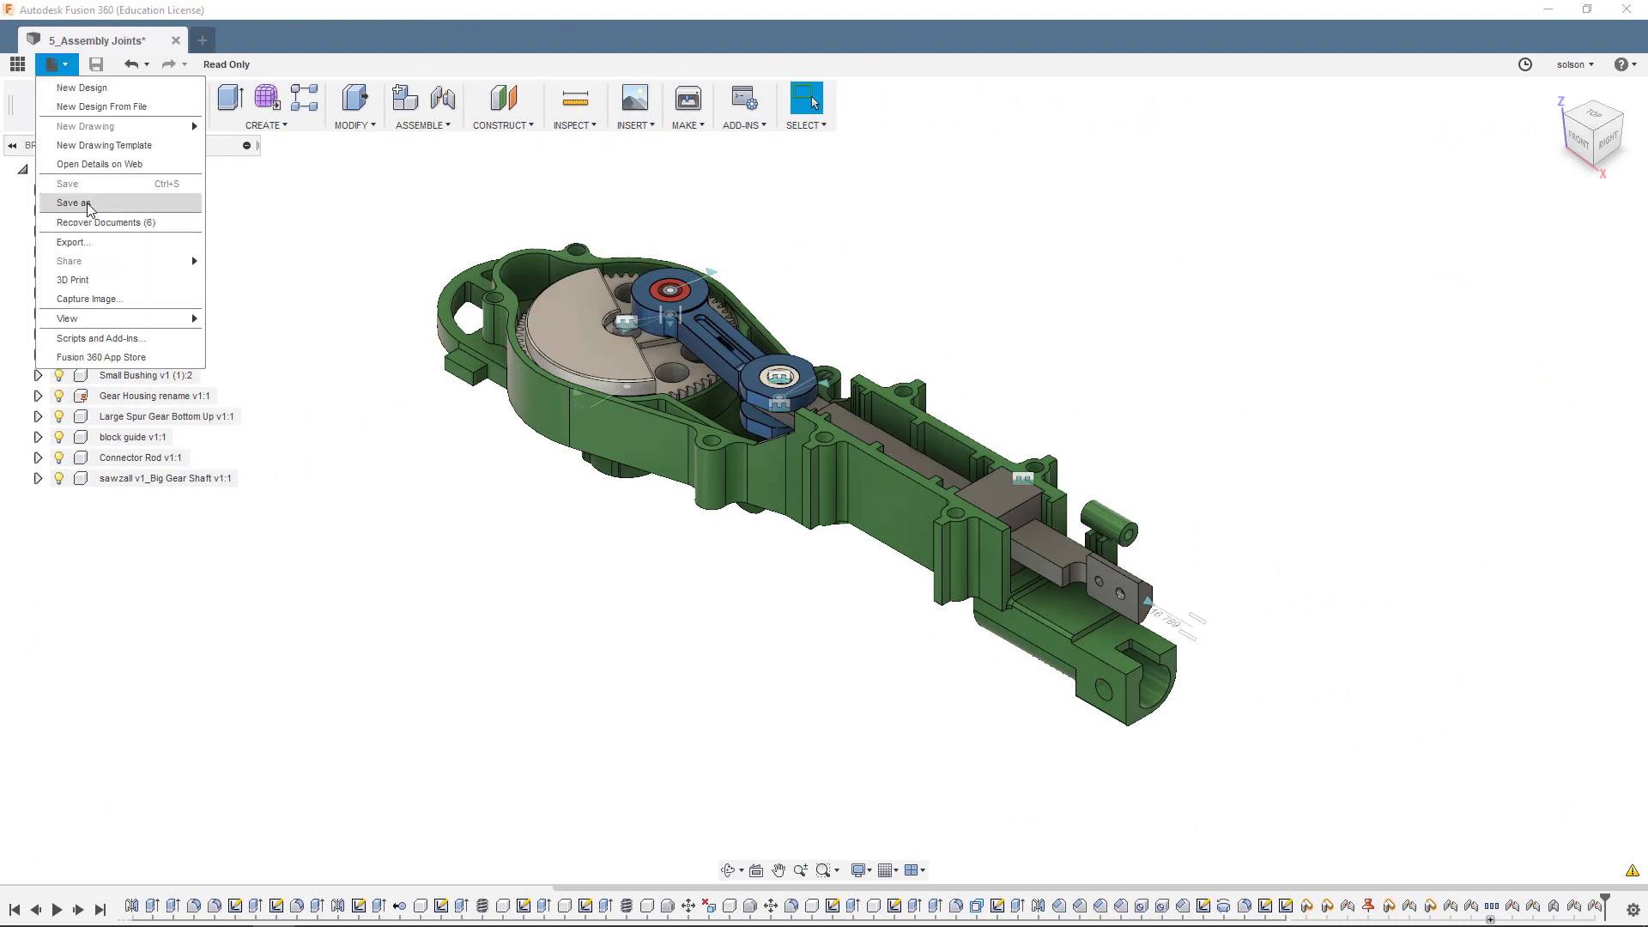
click(259, 340)
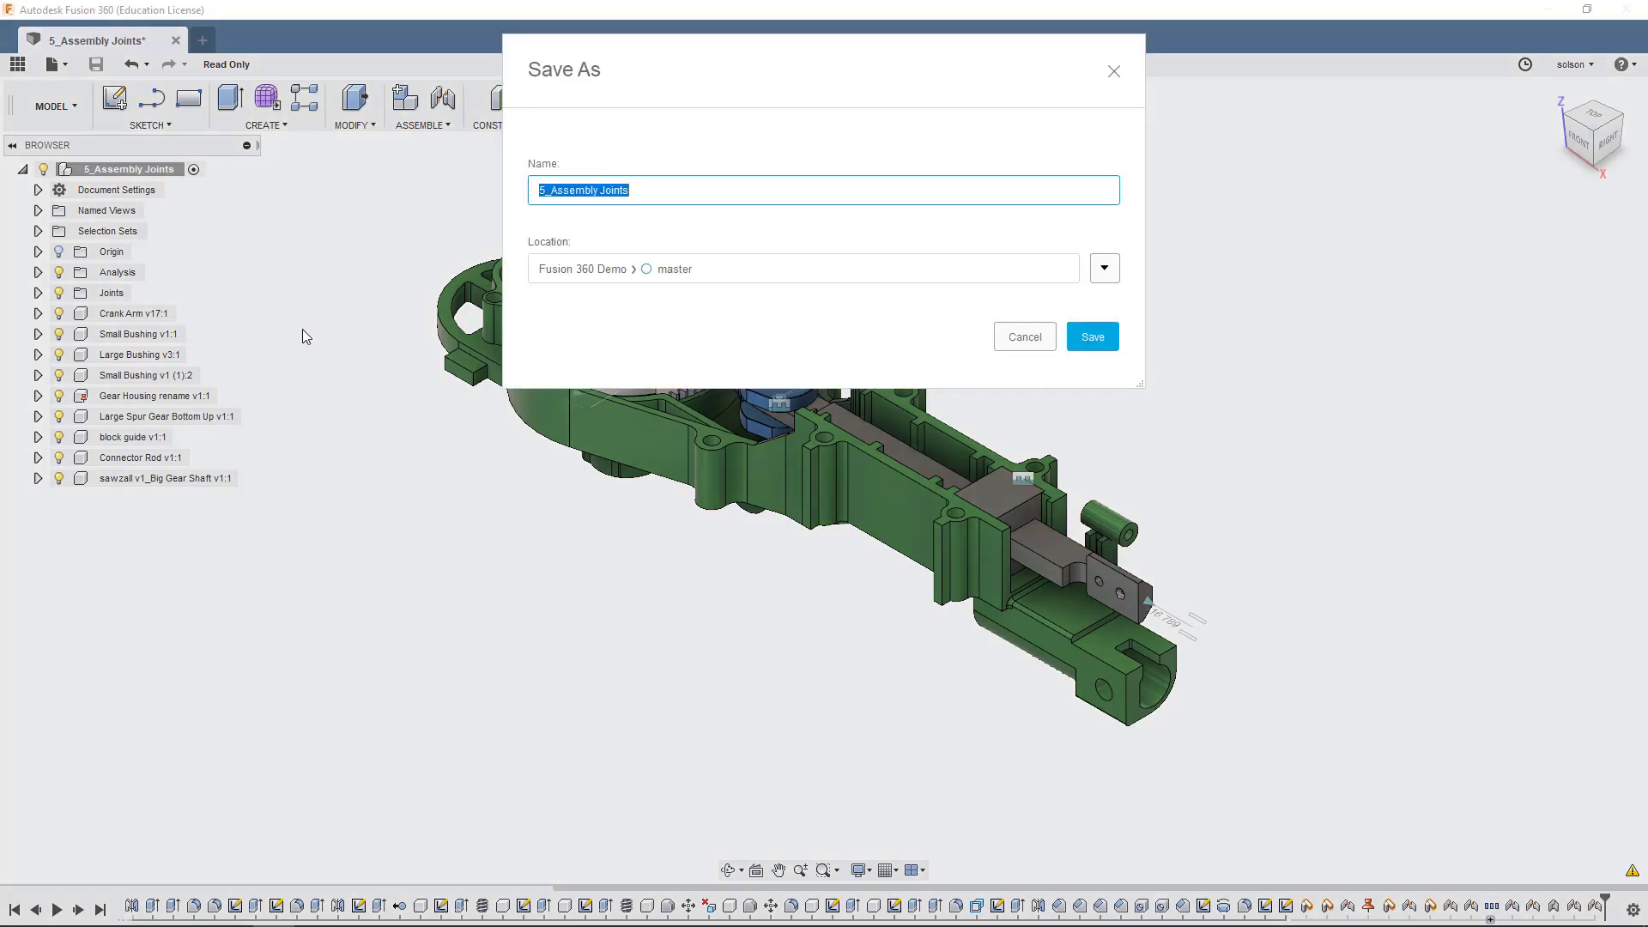
click(1089, 337)
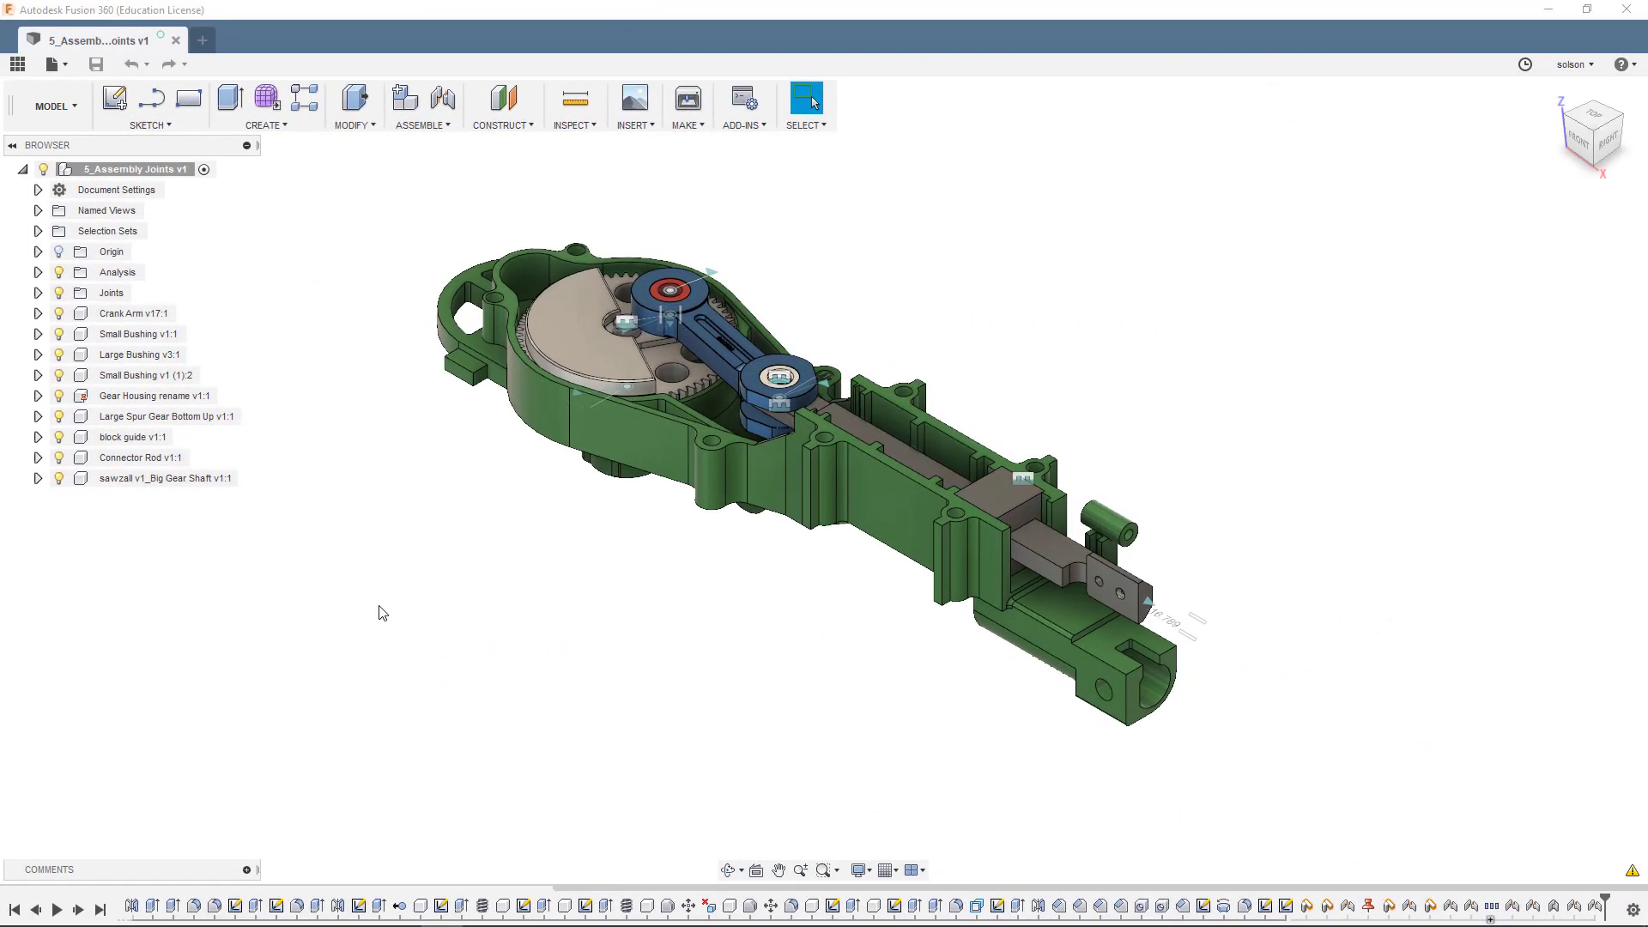
Drag the half gear to rotate the crank and connecting rod to a new position
scroll(569, 264, up, 5)
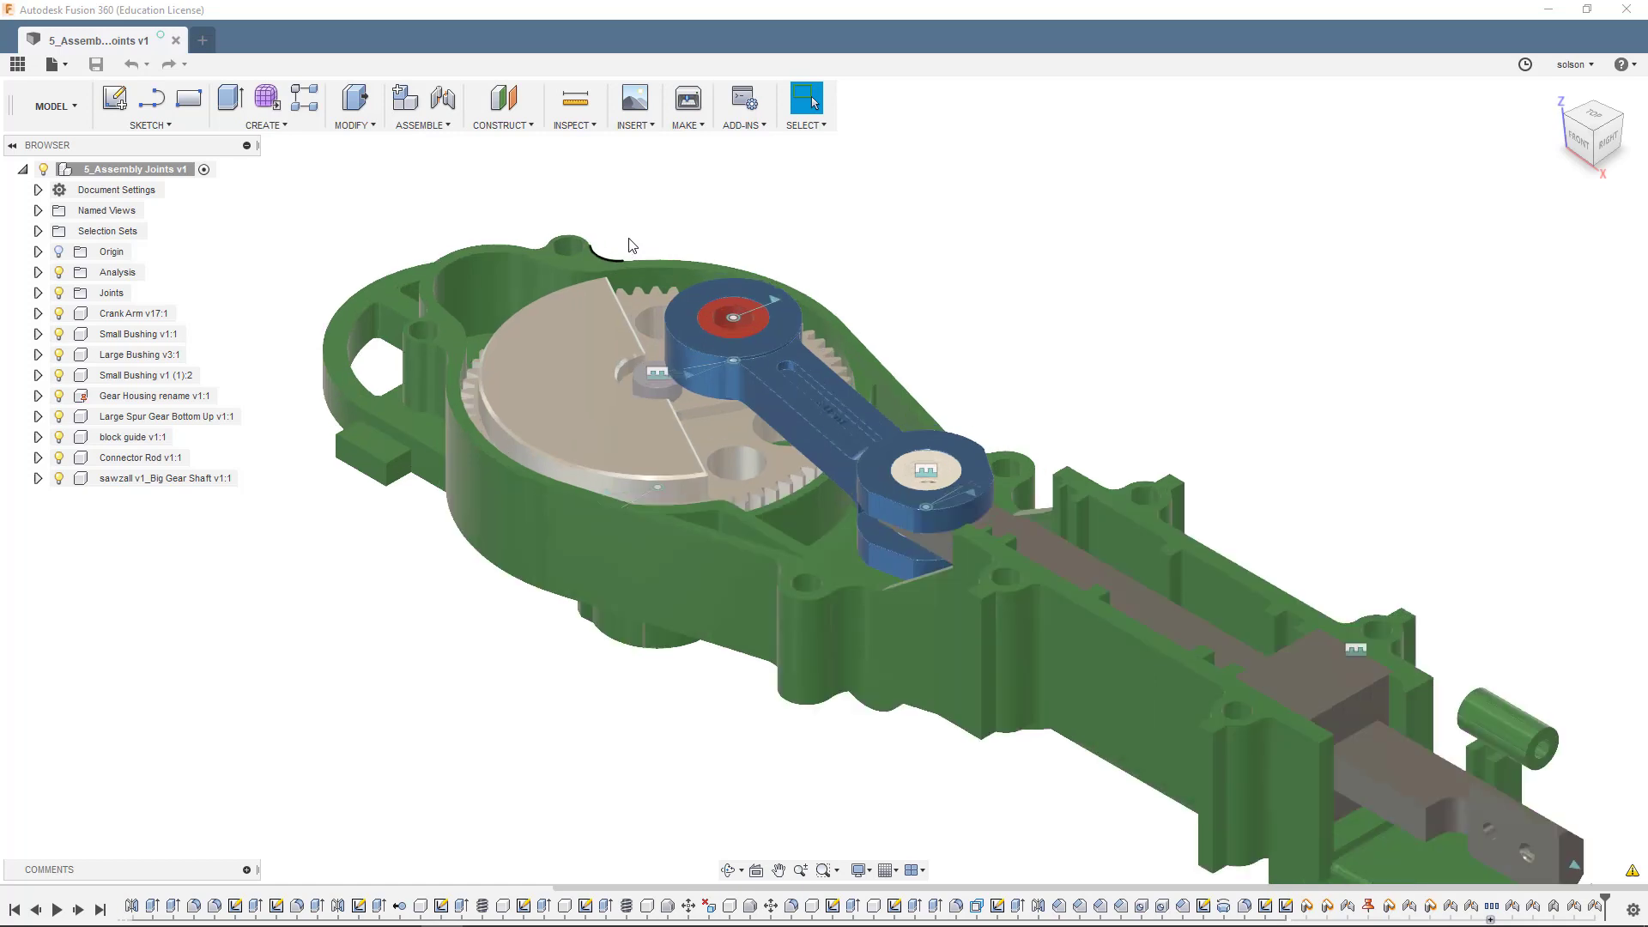
scroll(638, 250, up, 2)
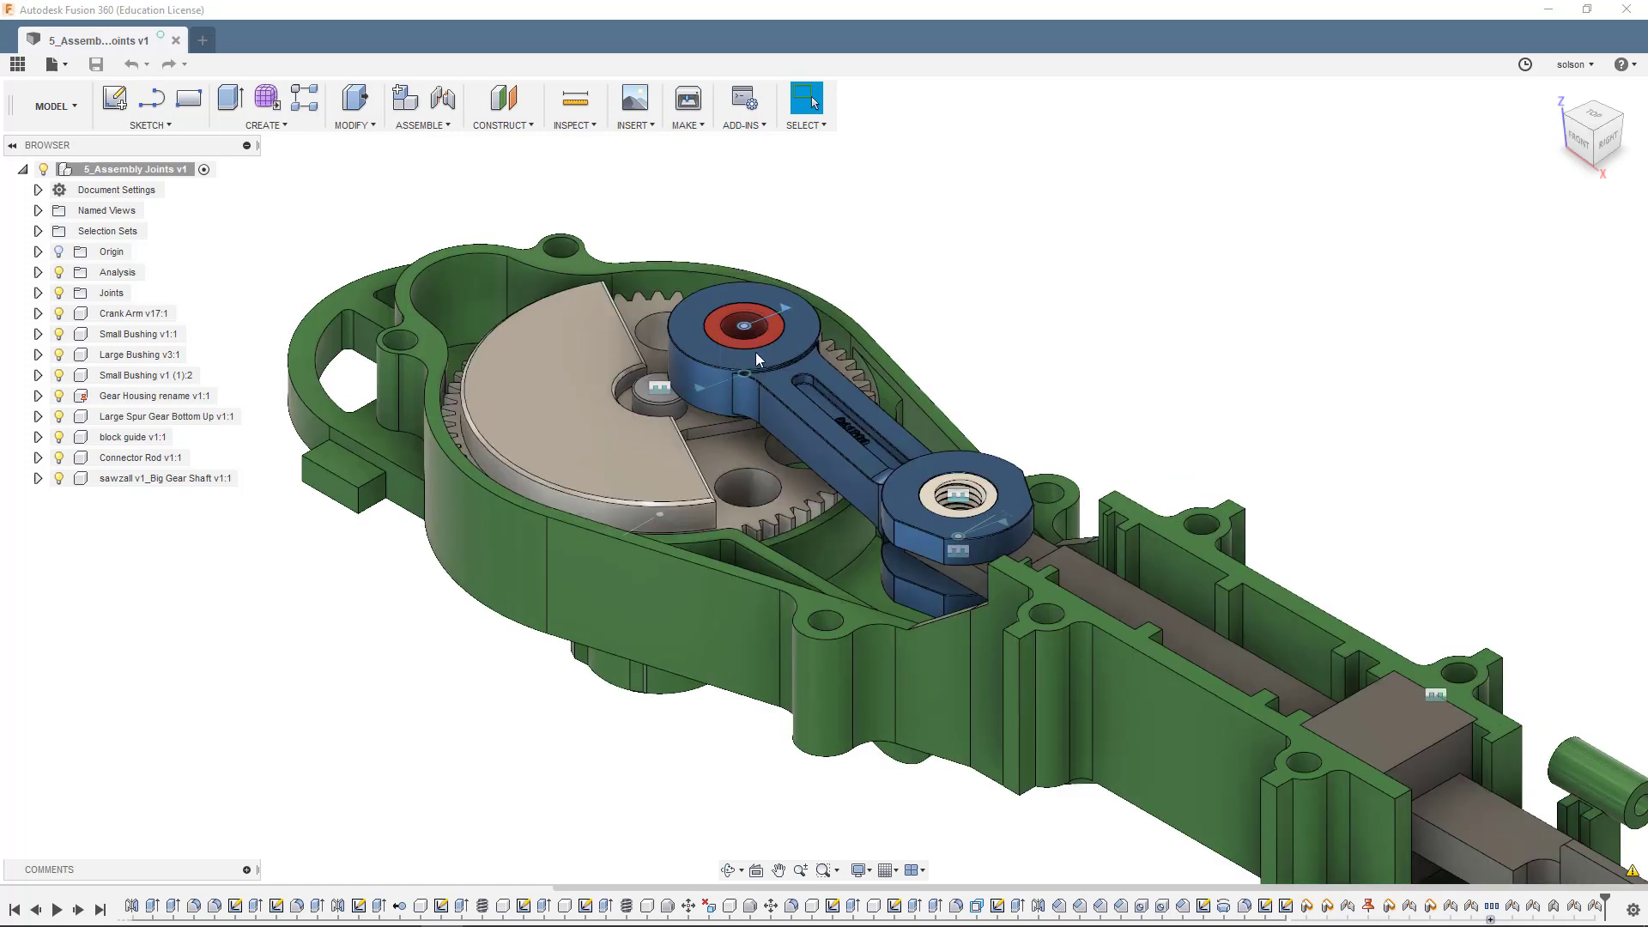
click(746, 377)
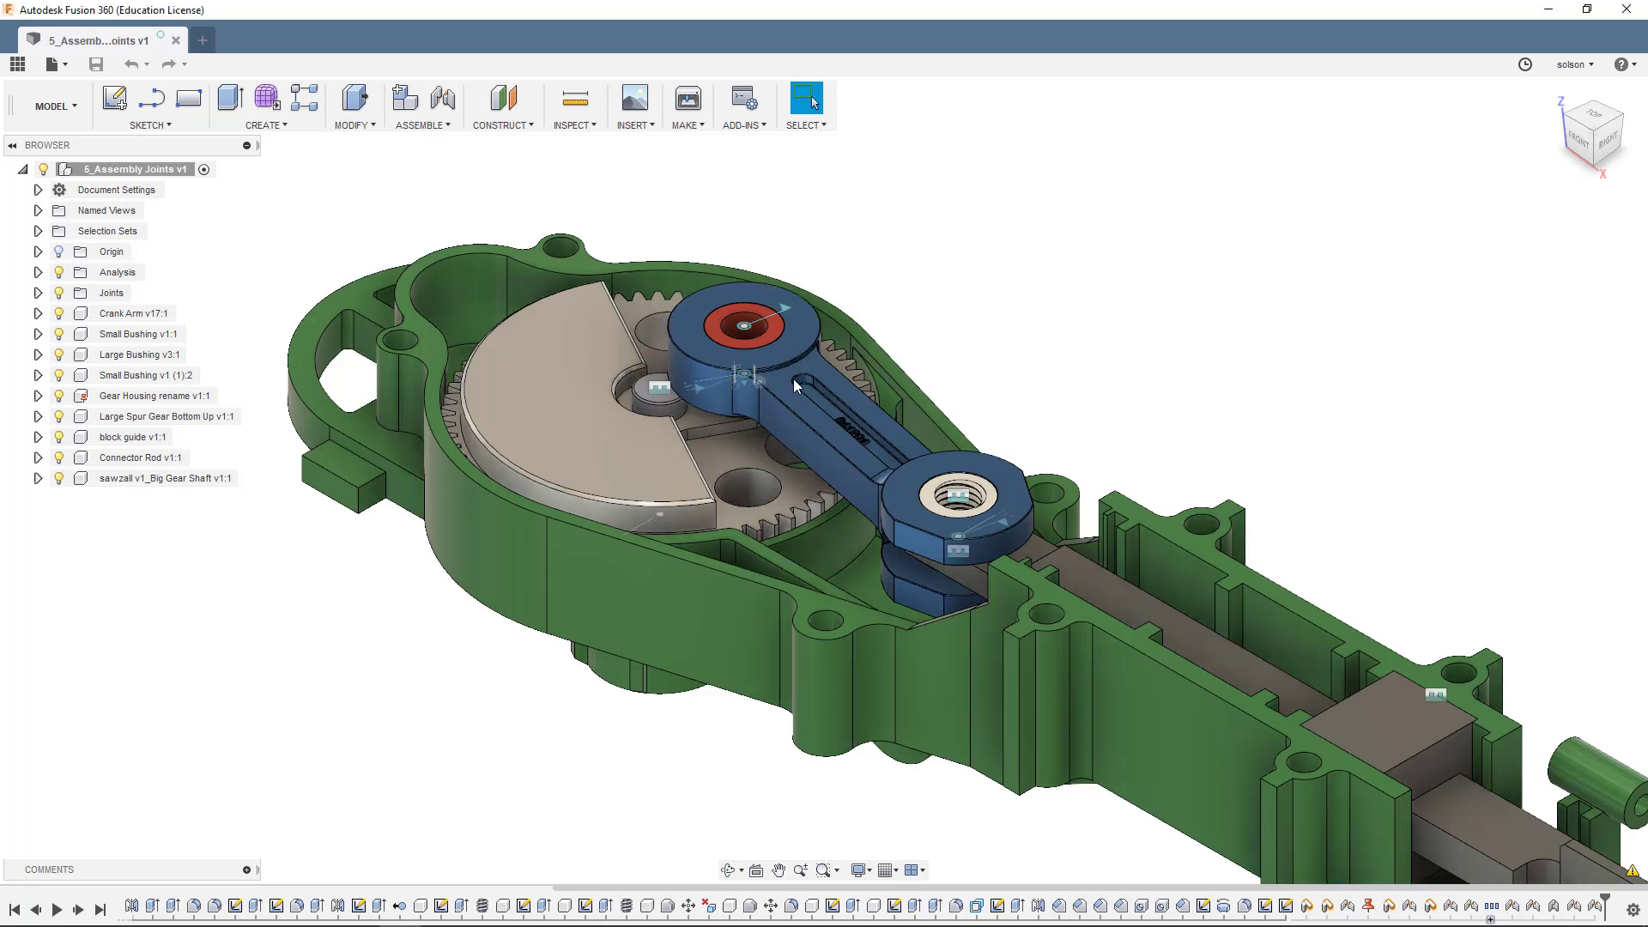
click(616, 414)
drag(632, 467, 730, 385)
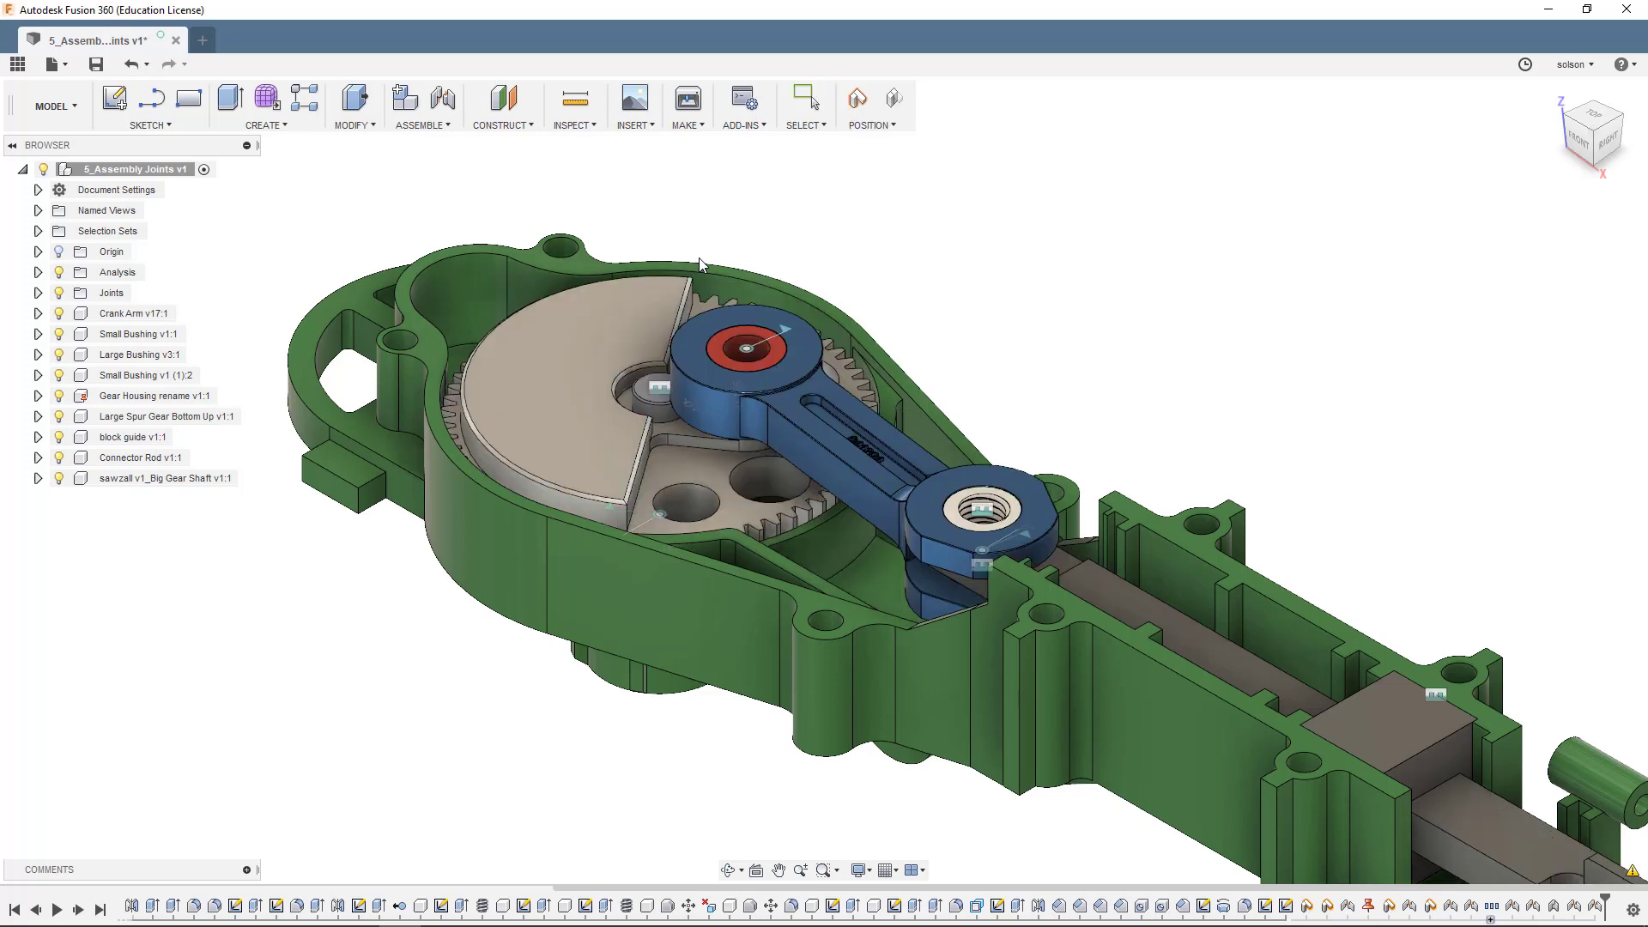
drag(587, 448, 811, 380)
drag(814, 364, 986, 313)
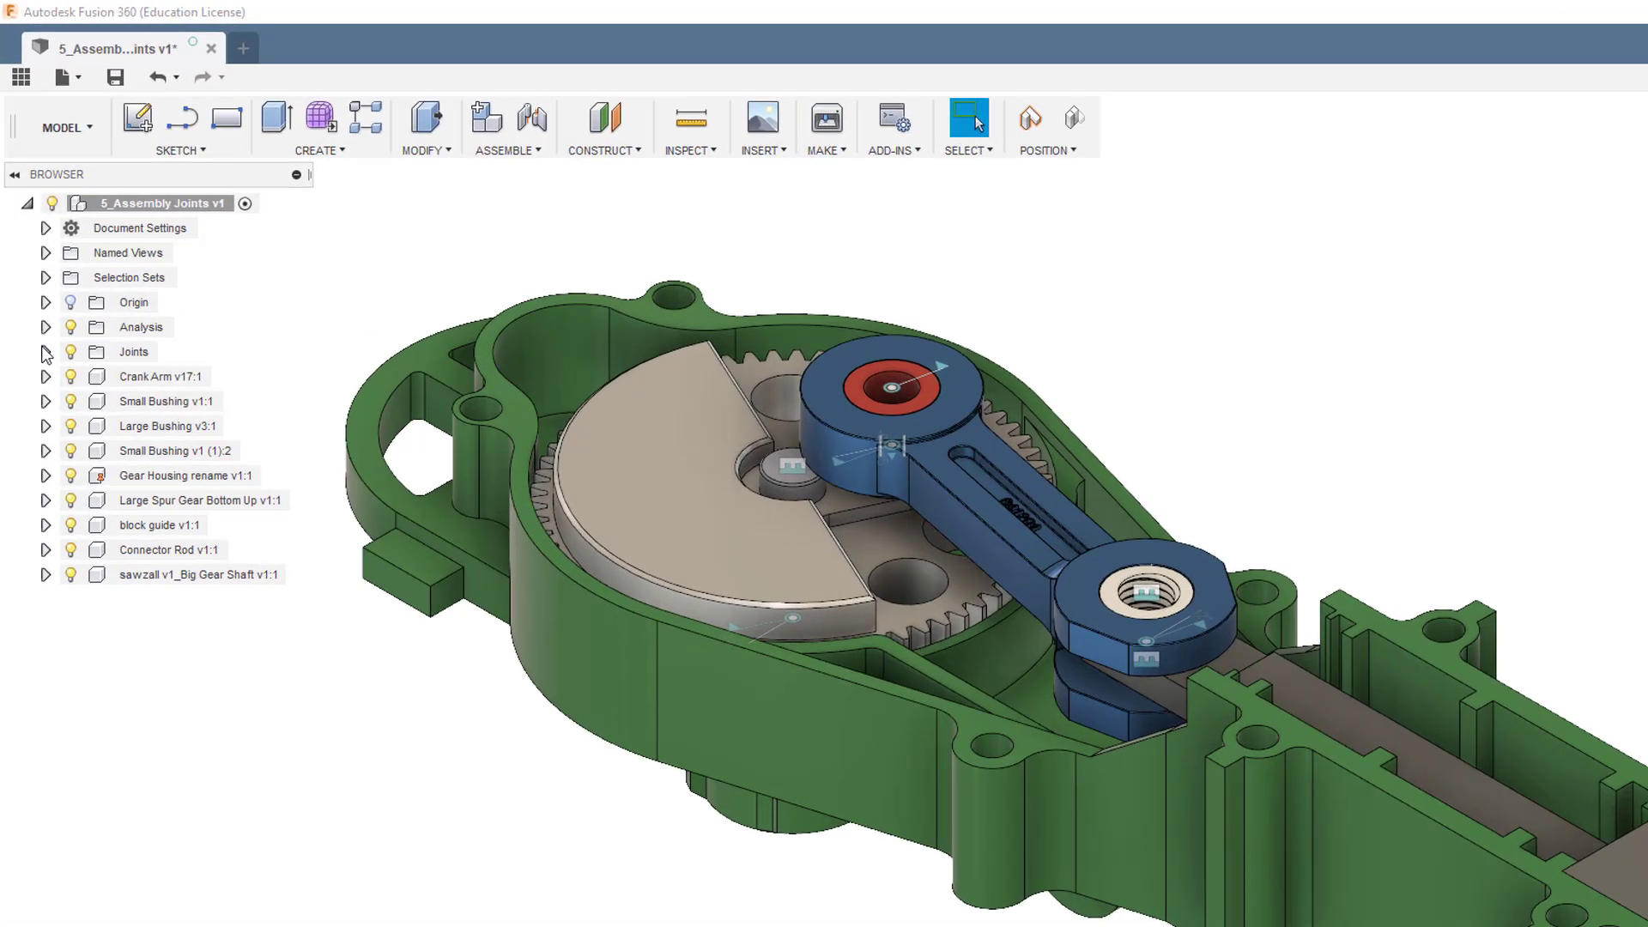
Expand the Joints folder, animate the model through Rev73, then stop the animation
click(47, 361)
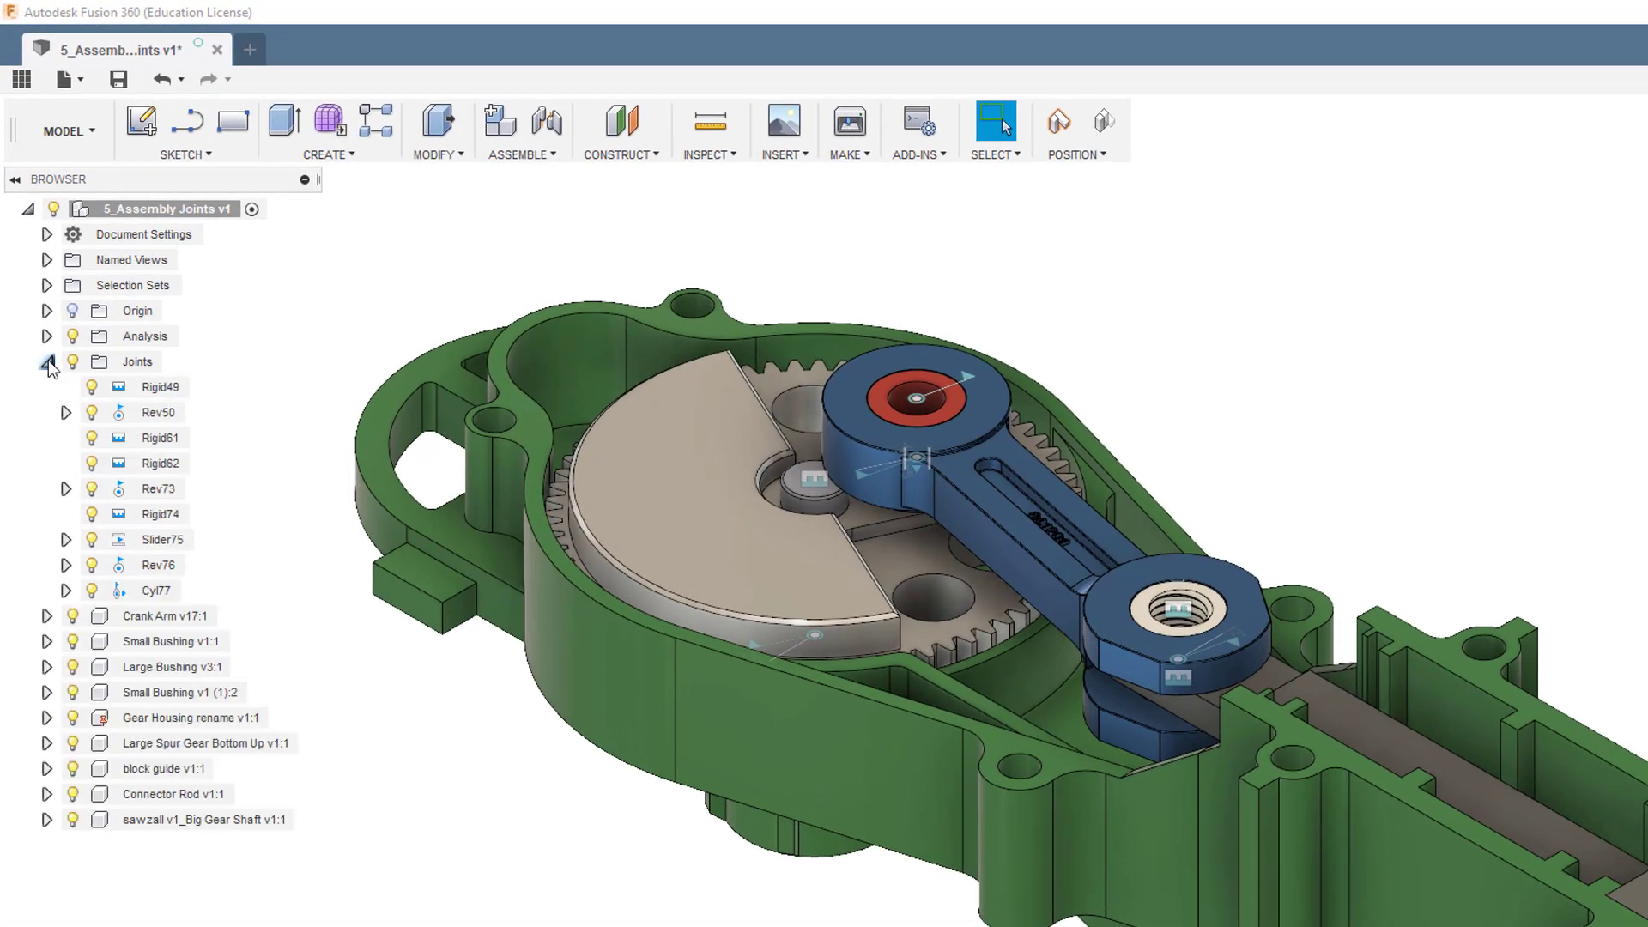
right_click(167, 498)
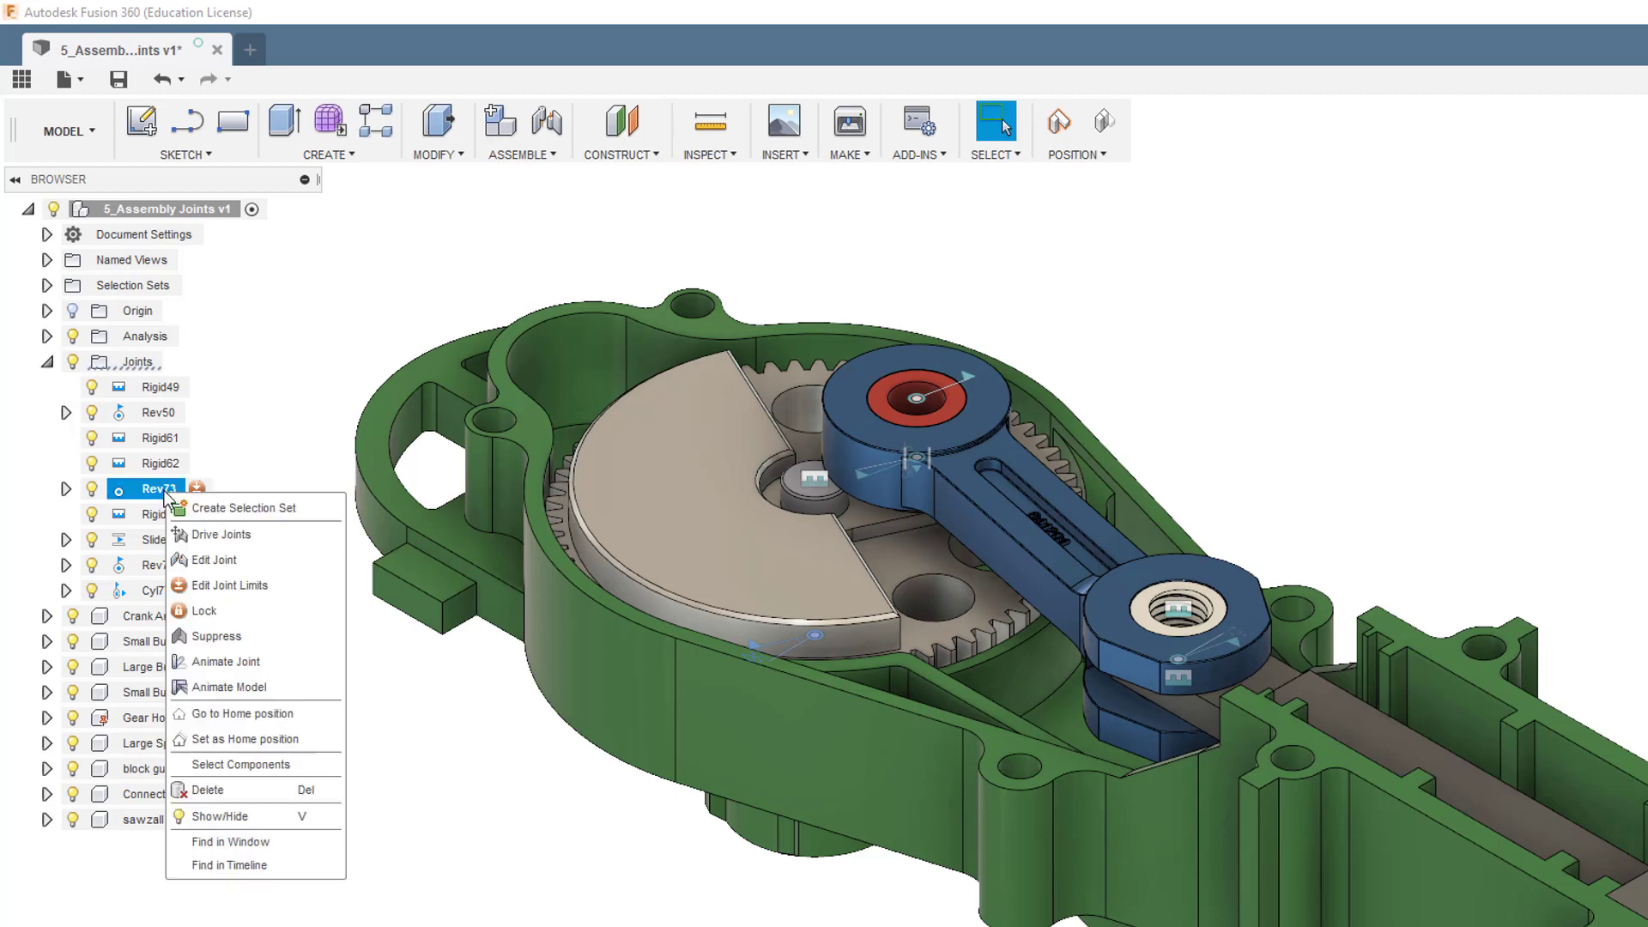
click(281, 692)
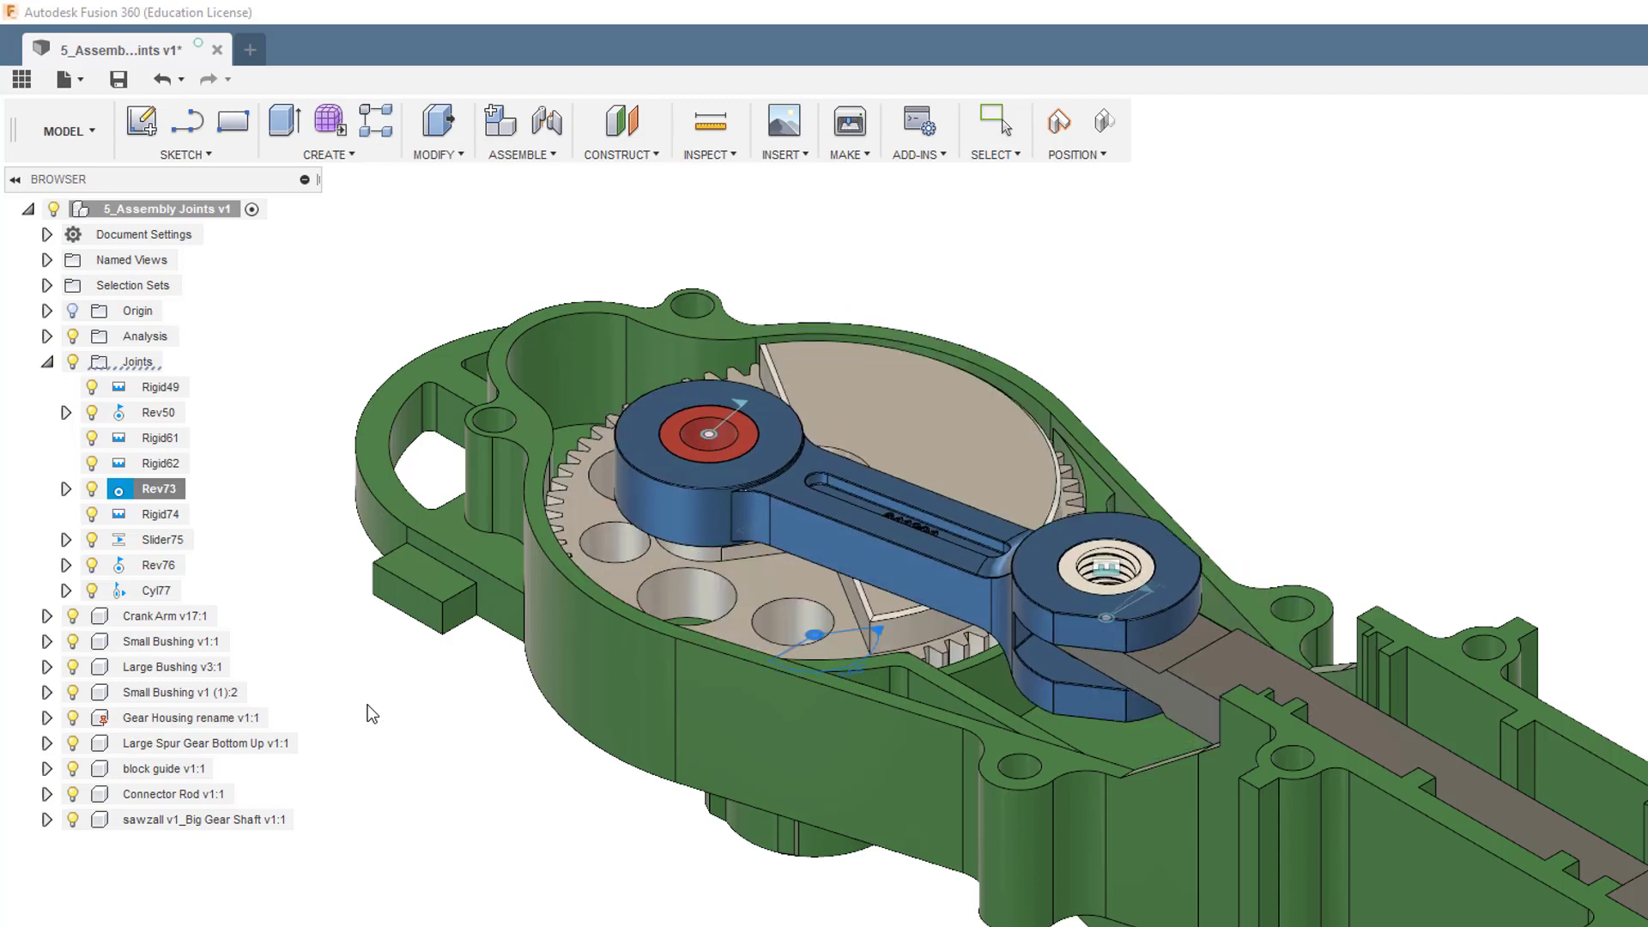
key(Escape)
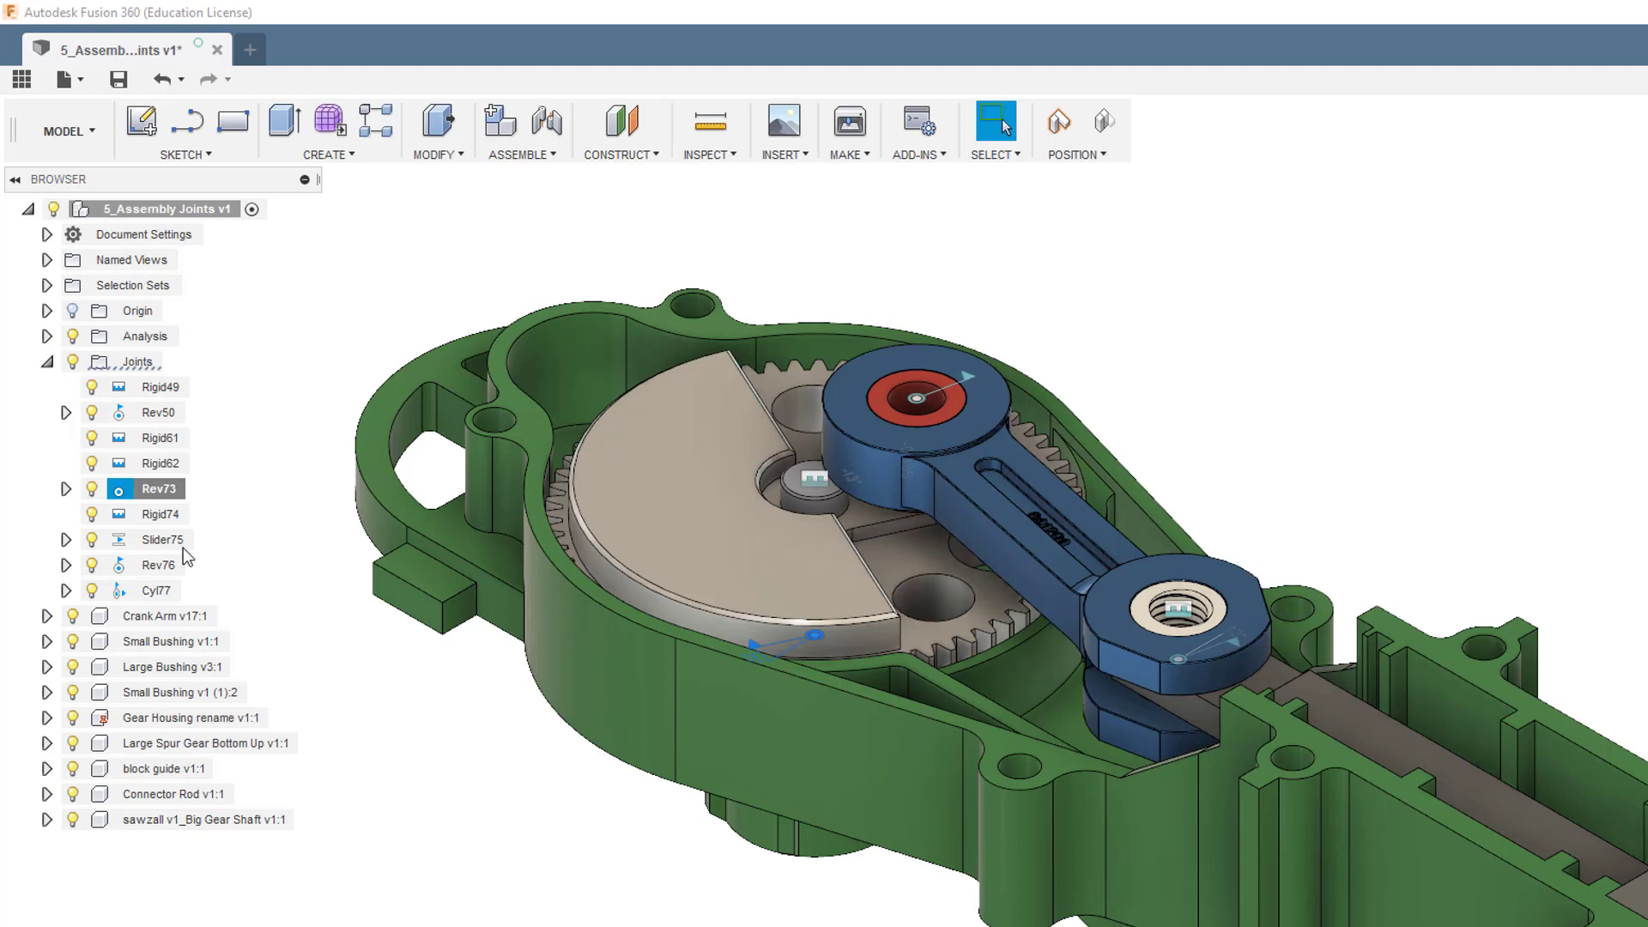
Drive the Rev73 joint to 24.7 deg to swing the crank and gear
right_click(150, 489)
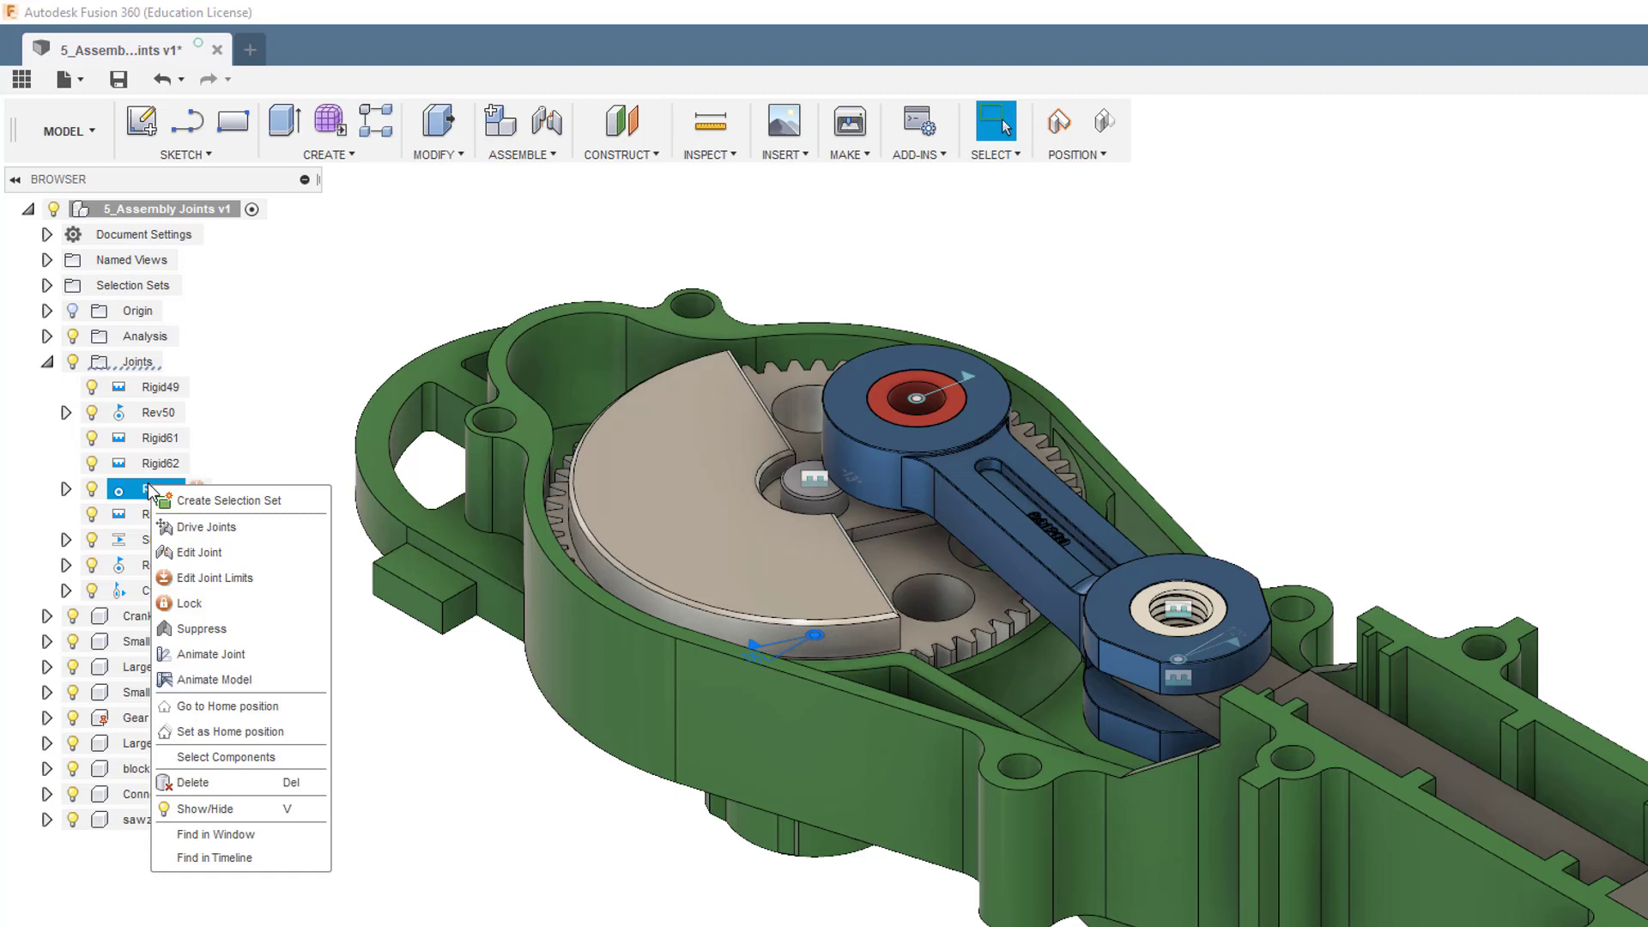
click(209, 523)
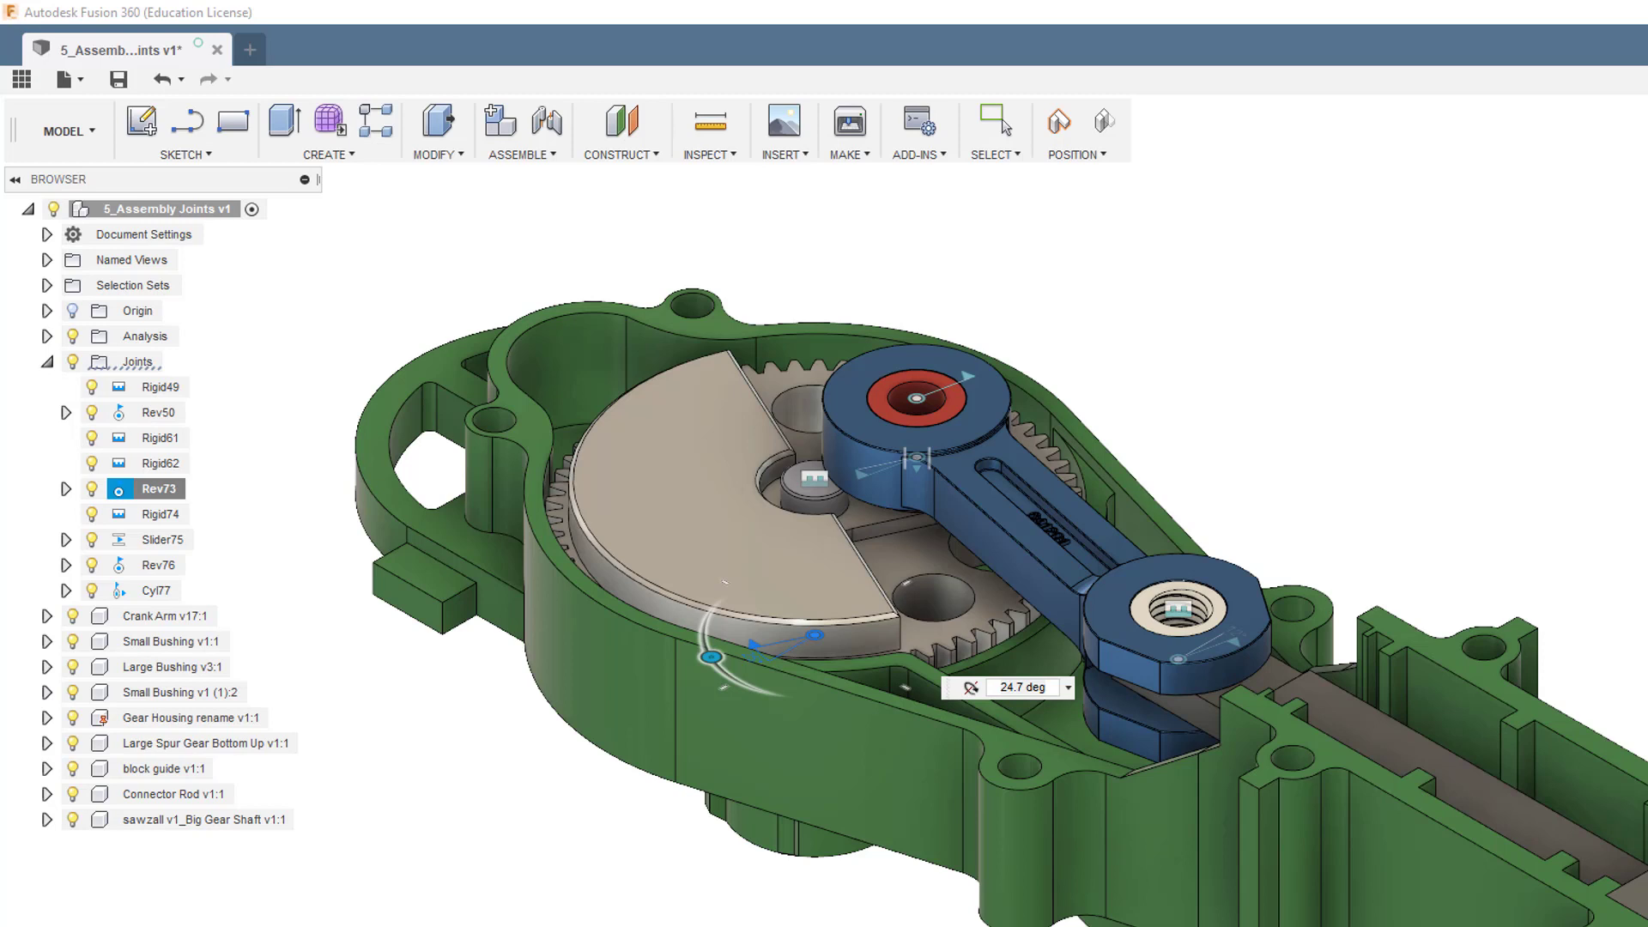
key(Escape)
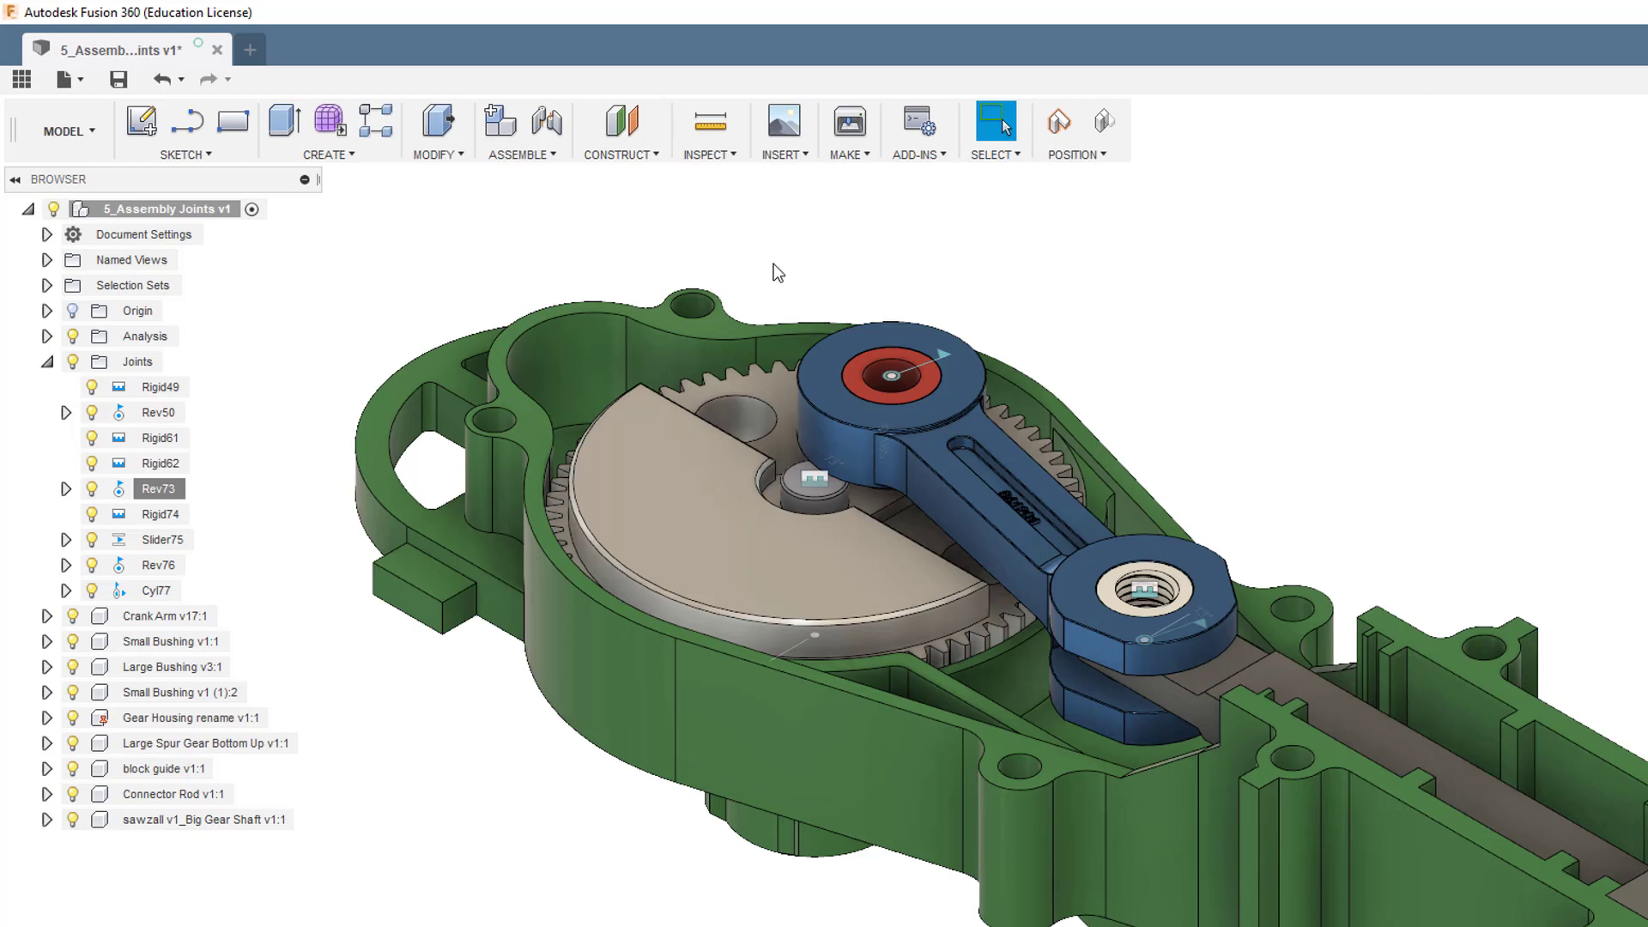
Create a new Motion Study and add the Rev73 joint to it
click(547, 159)
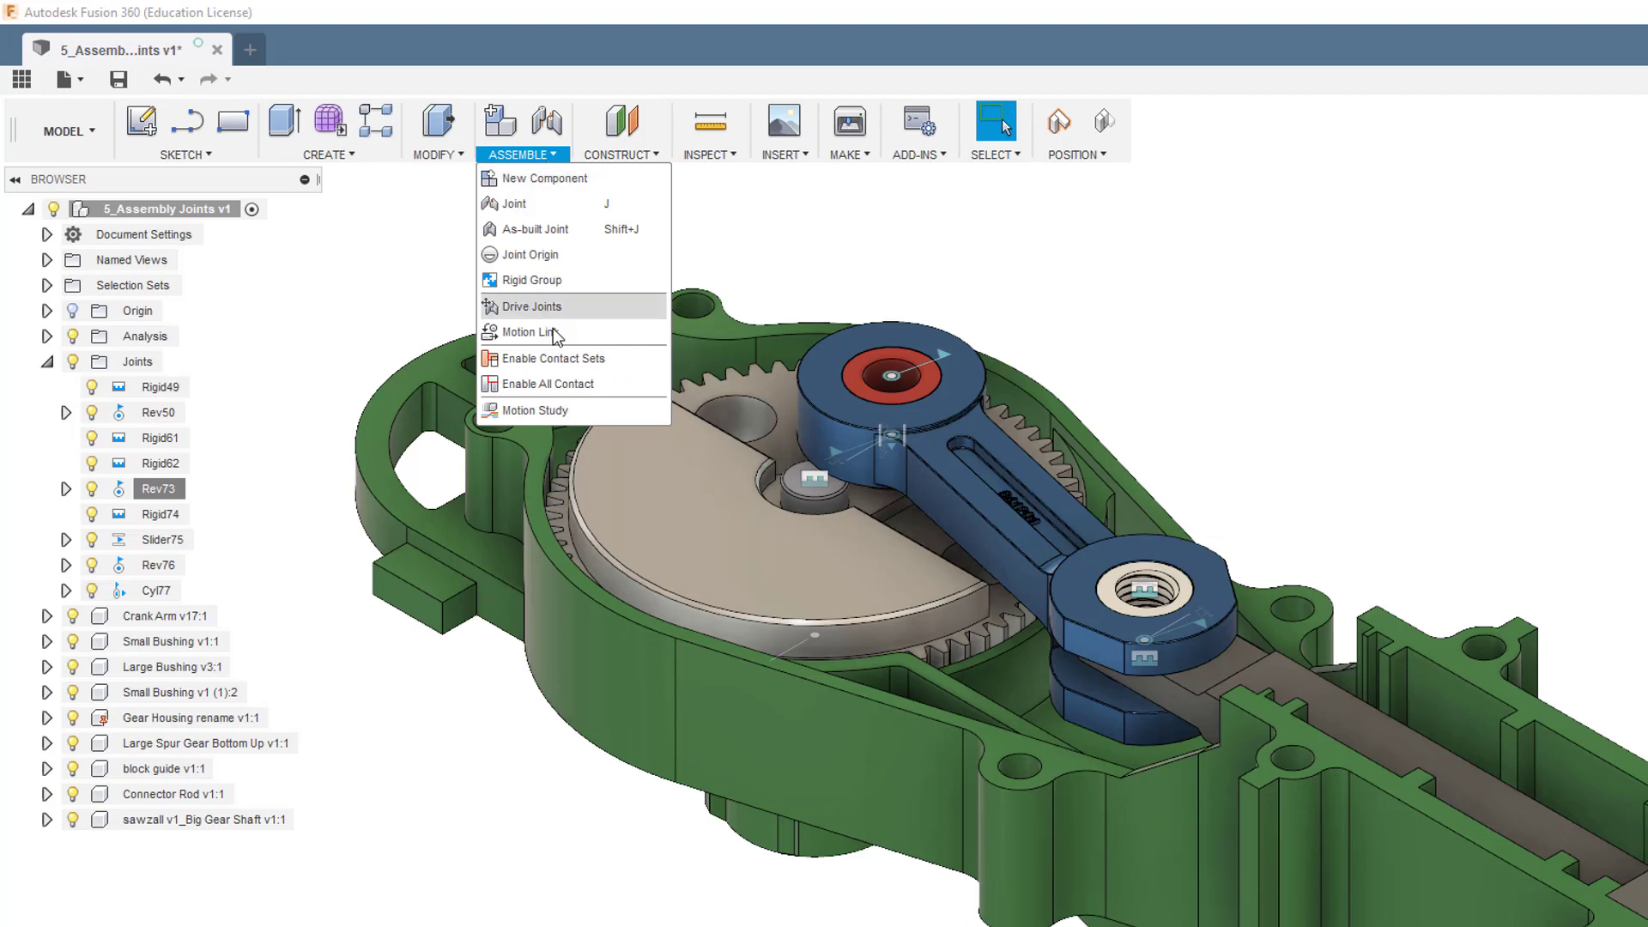
click(535, 411)
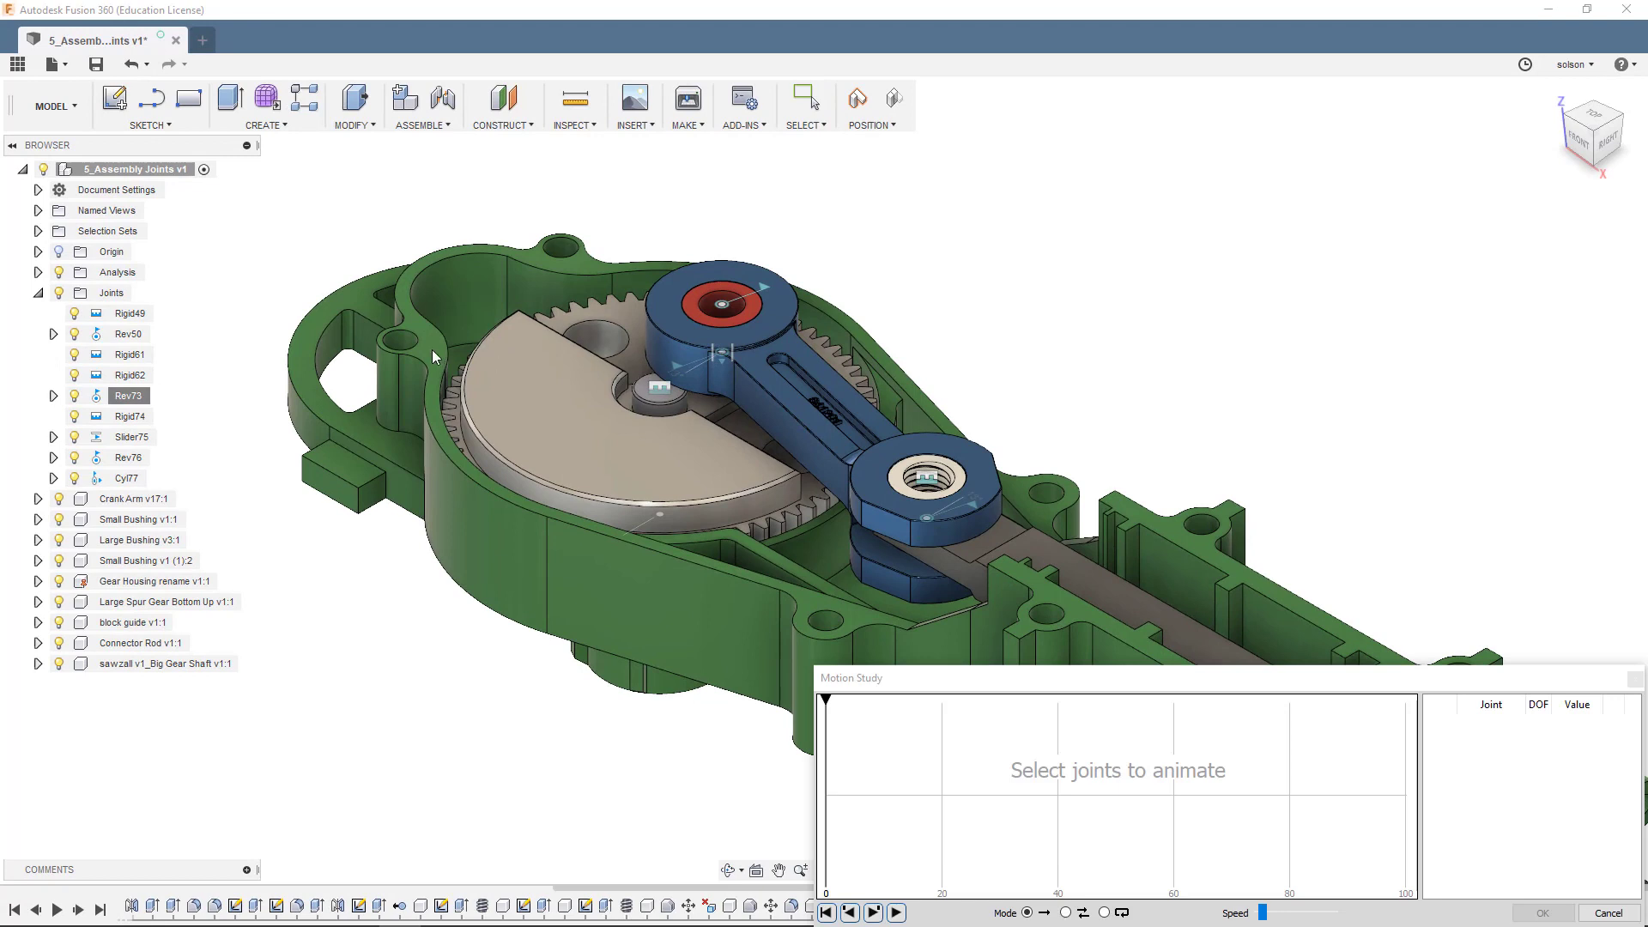
click(126, 399)
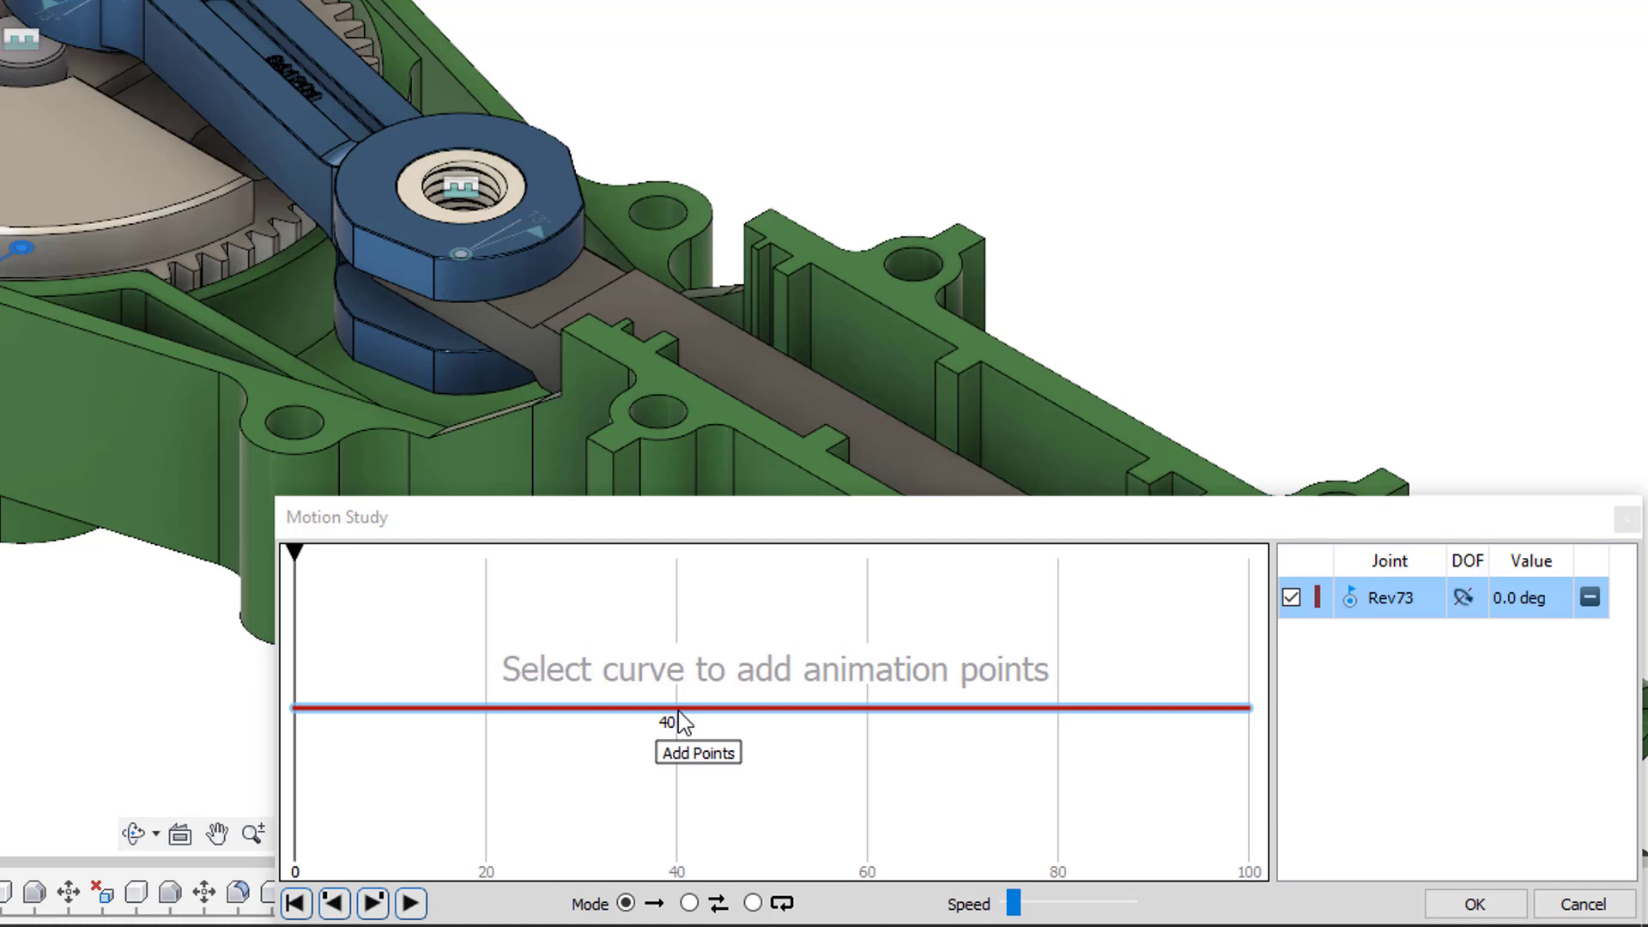
Key Rev73 to 360 deg at step 40 and play the crank rotation
click(678, 709)
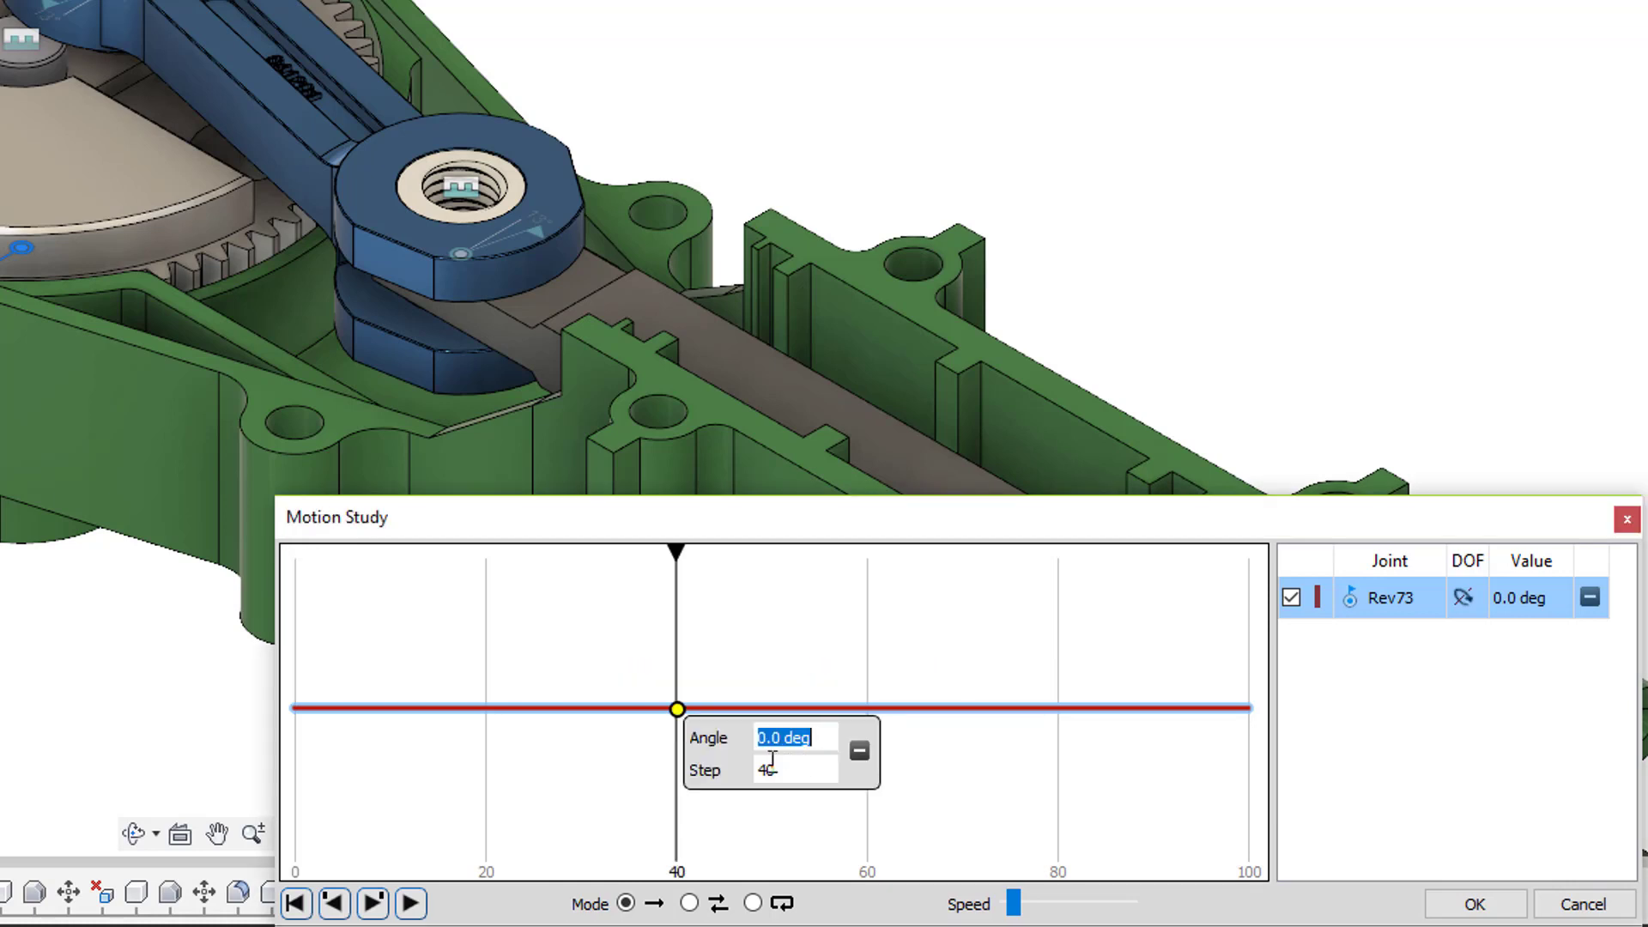
text(360)
key(Return)
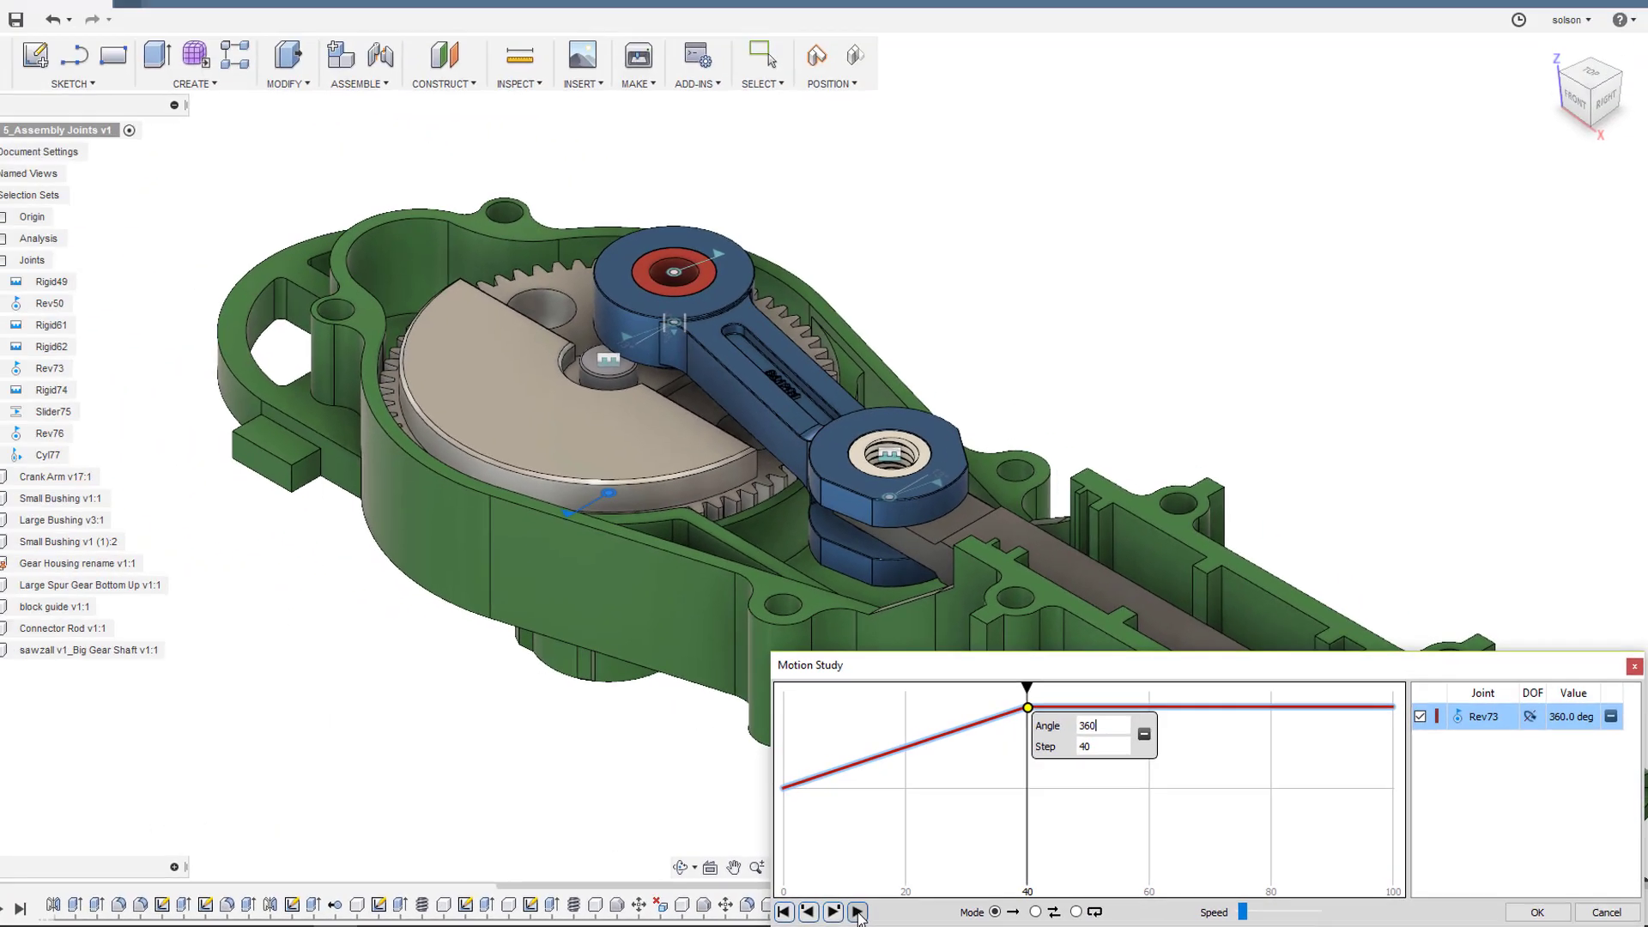
click(857, 911)
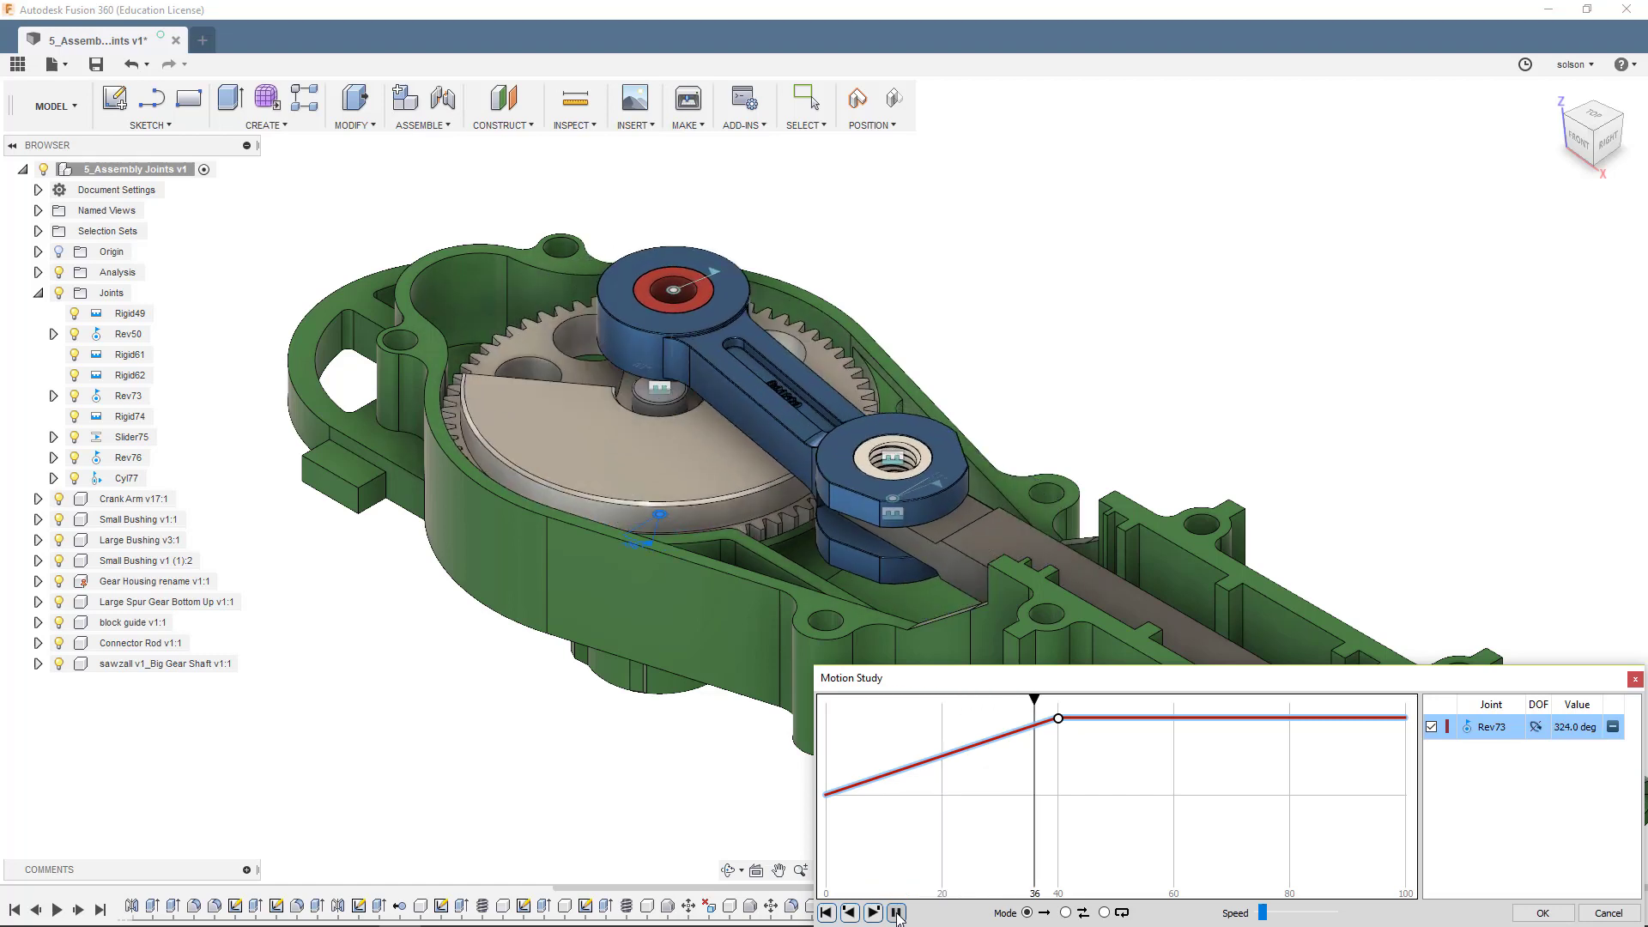
Set playback to Loop, play and pause it, then rewind the playhead to step 0
click(1104, 913)
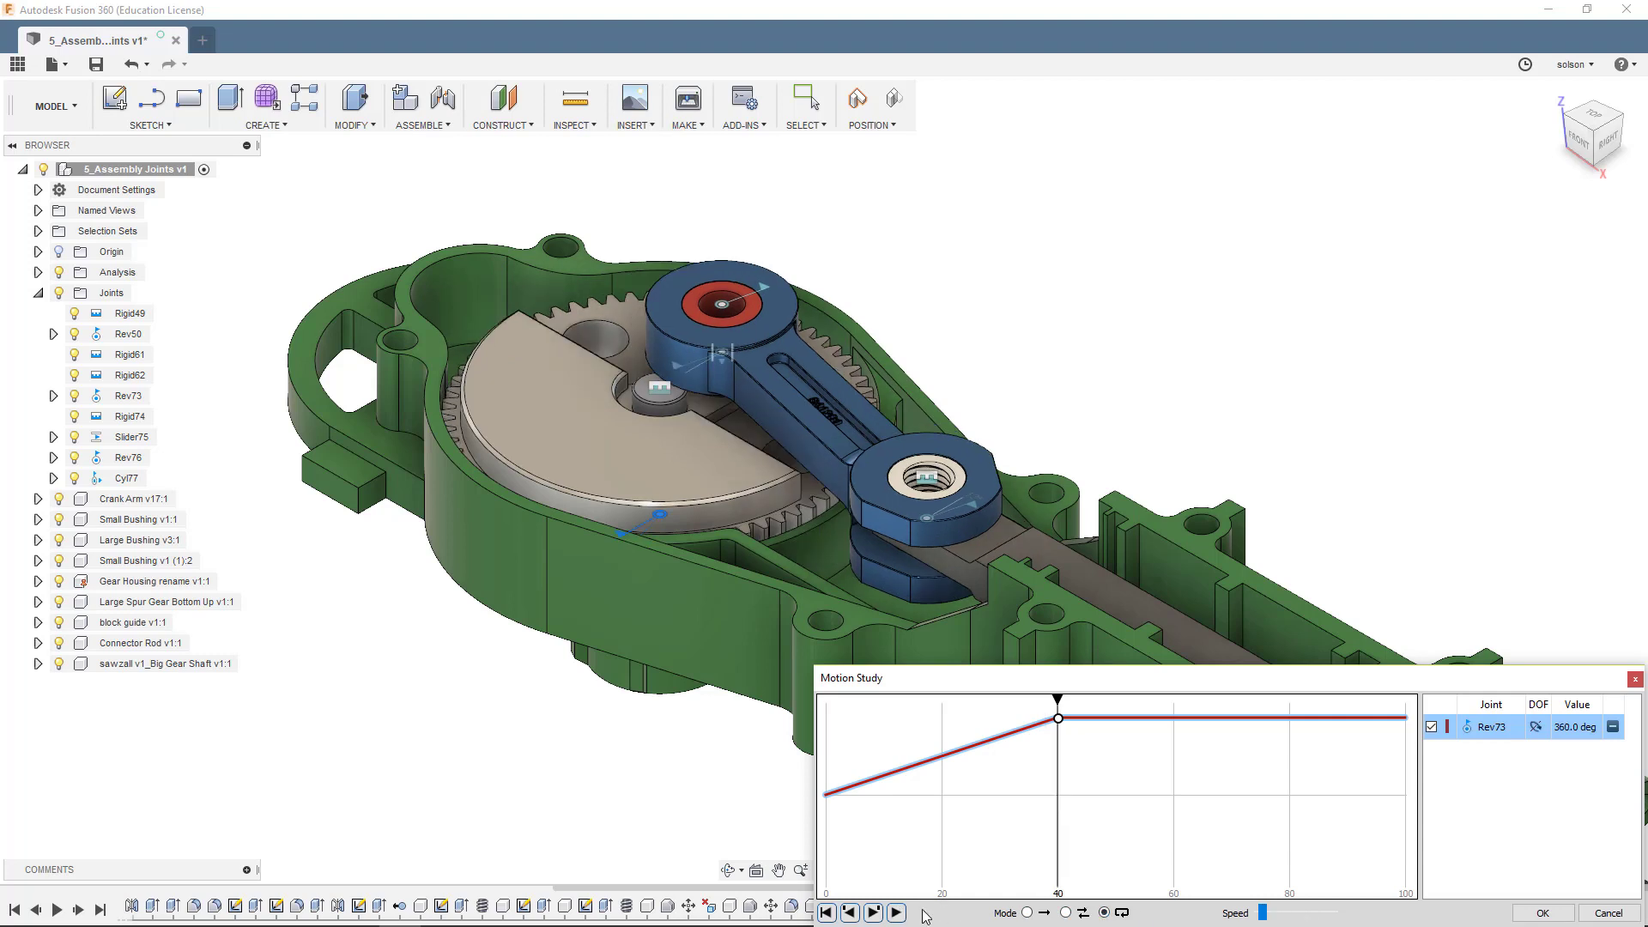
click(896, 912)
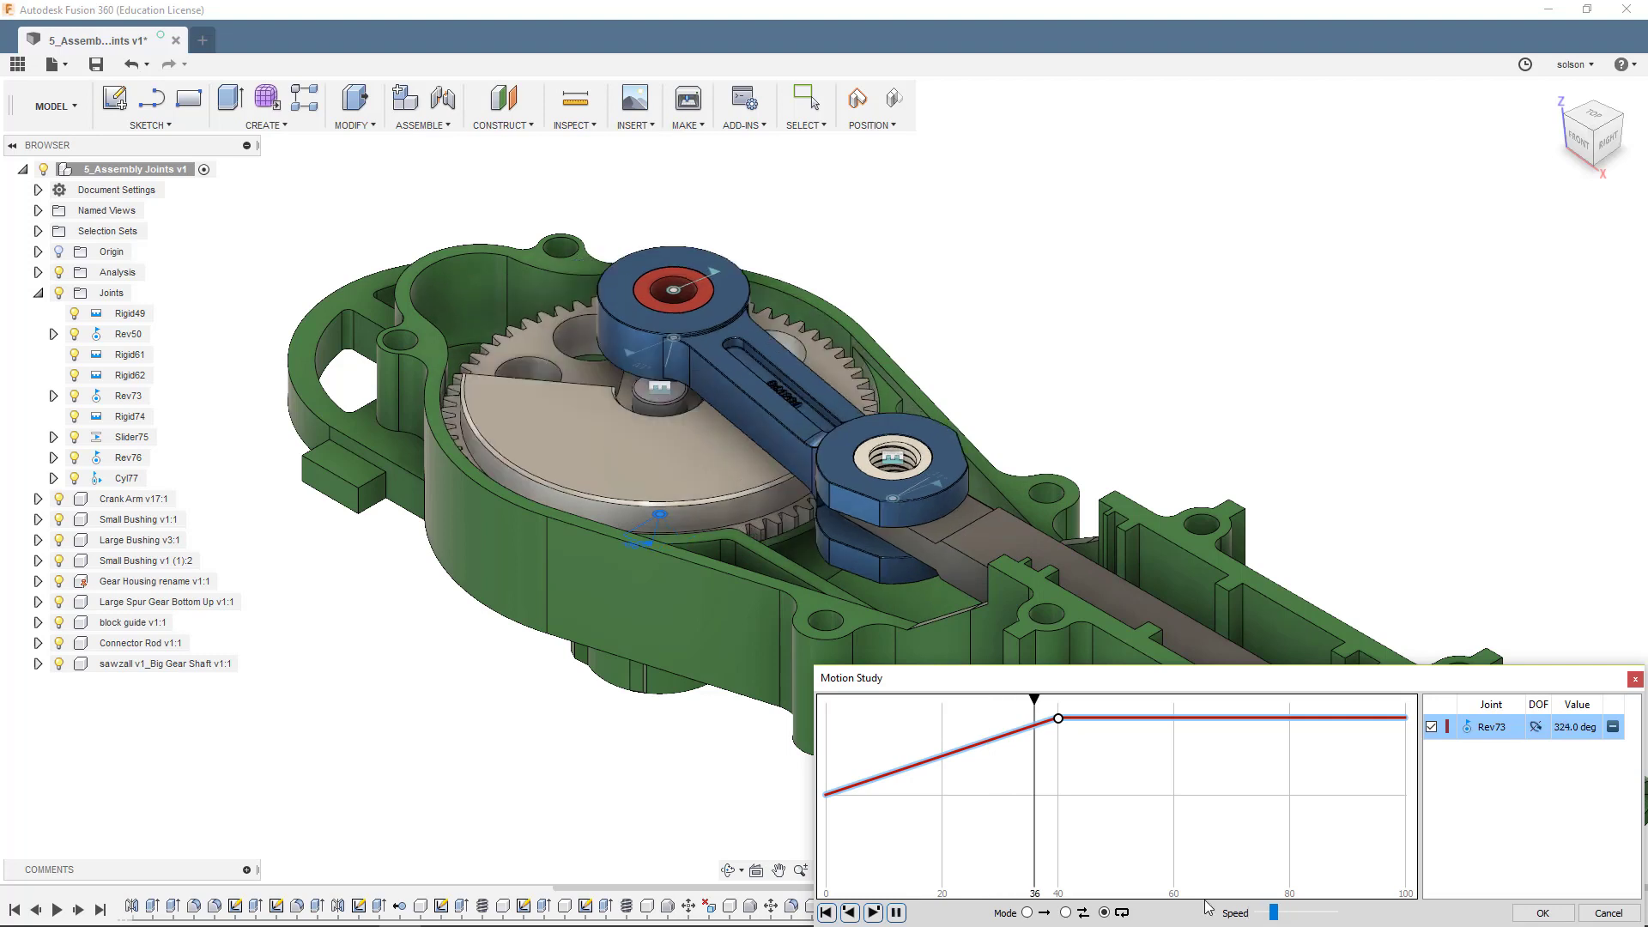
click(896, 914)
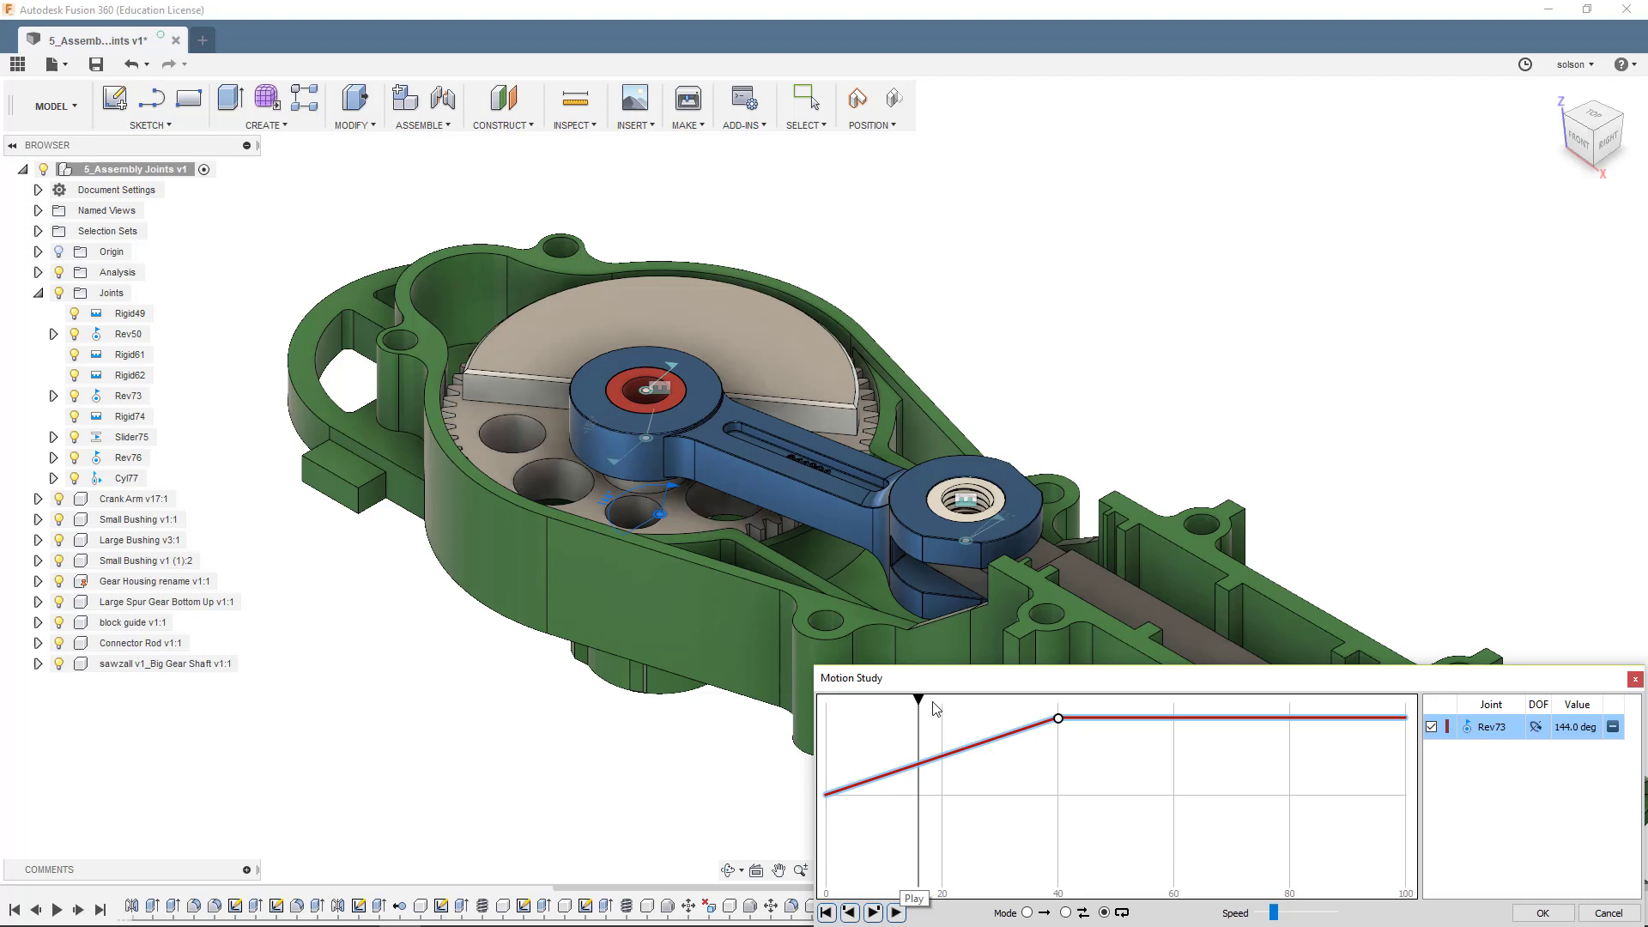
drag(920, 697, 807, 715)
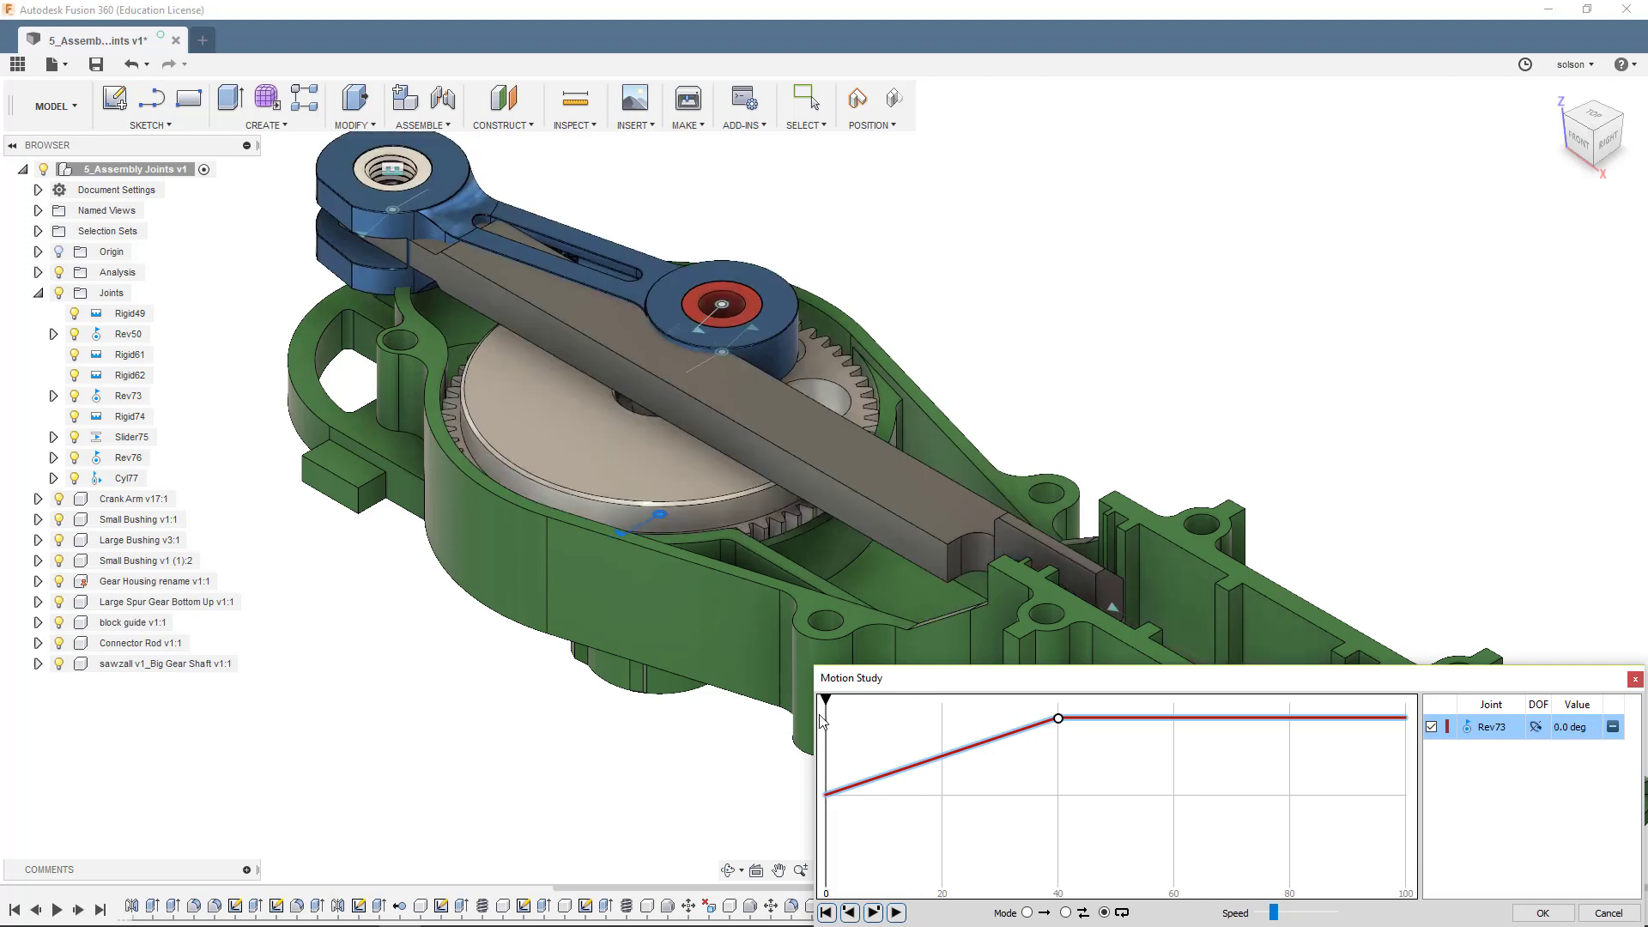